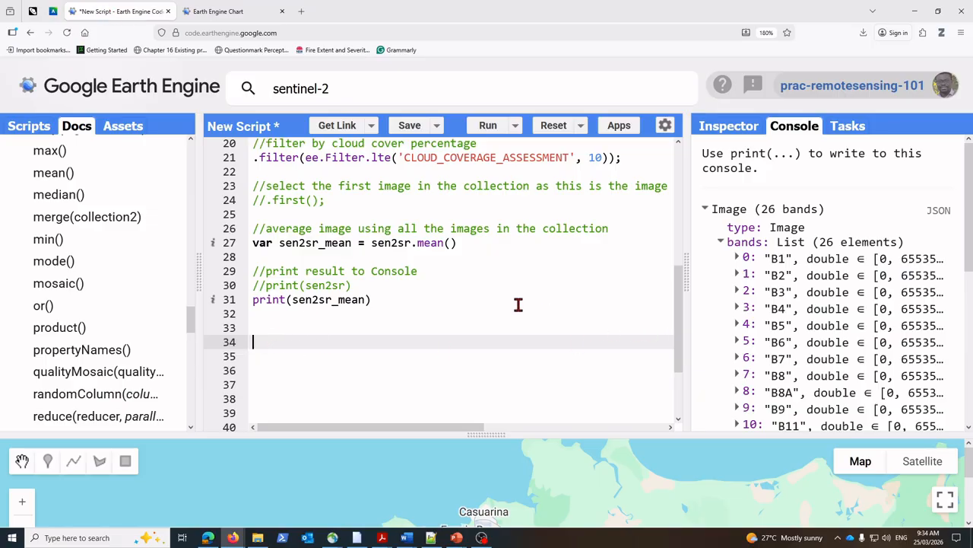
Step: View the Sentinel-2 spectral response chart in the other browser page and return to the script
click(213, 13)
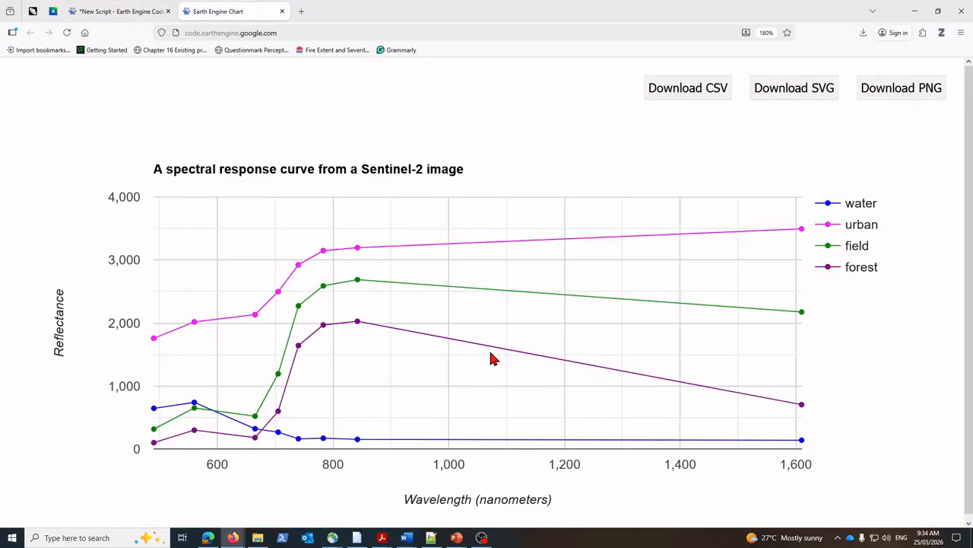
click(122, 12)
click(259, 341)
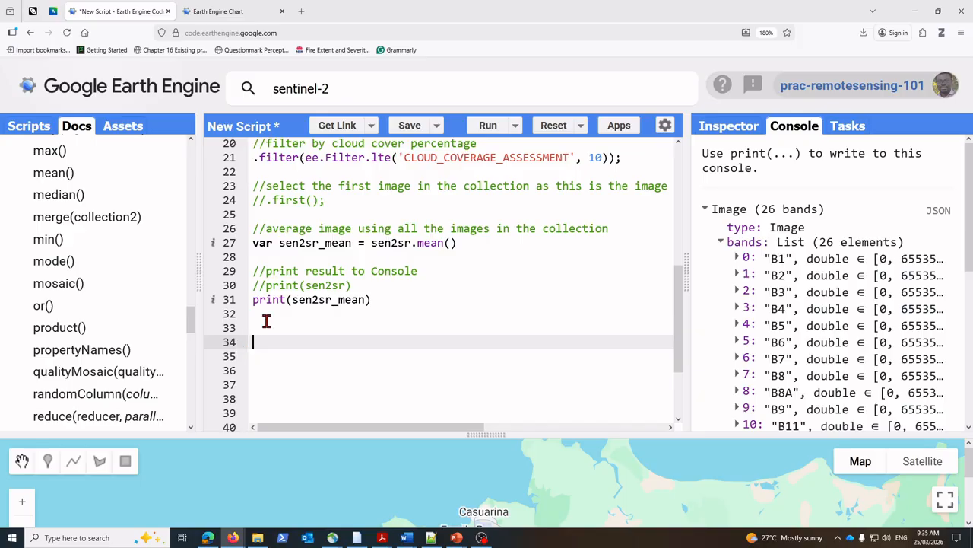
Step: Add a commented Map.addLayer block below the print statement, displaying sen2sr_mean with min 0, max 3000 and bands B4, B3, B2
drag(278, 243, 352, 242)
click(270, 342)
text(//visualise)
key(Return)
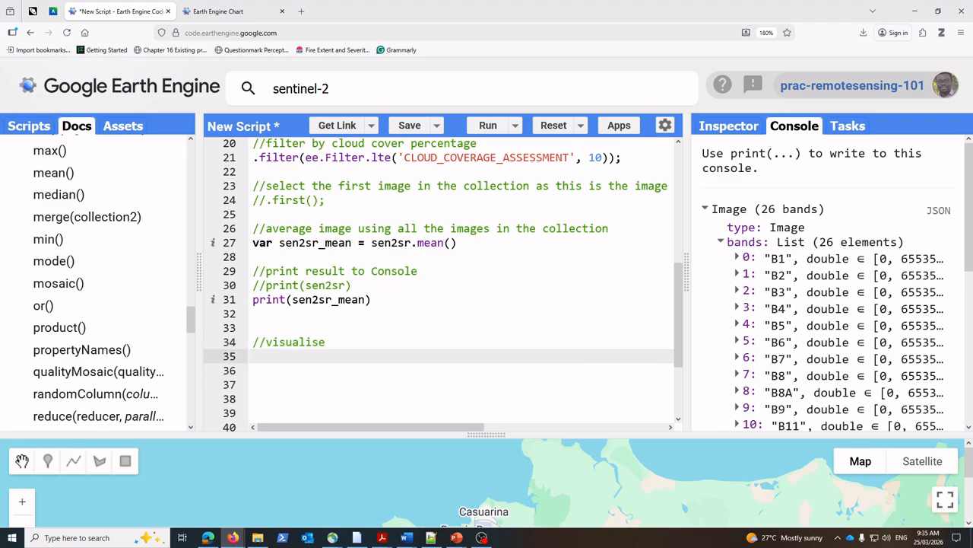
text(Map.addL)
key(BackSpace)
key(BackSpace)
key(BackSpace)
key(BackSpace)
key(BackSpace)
key(BackSpace)
text(//visualise a true colour composite of the average image Map.addLayer(sen2sr_mean, { min:0, max:3000, bands:['B4','B3','B2'], });)
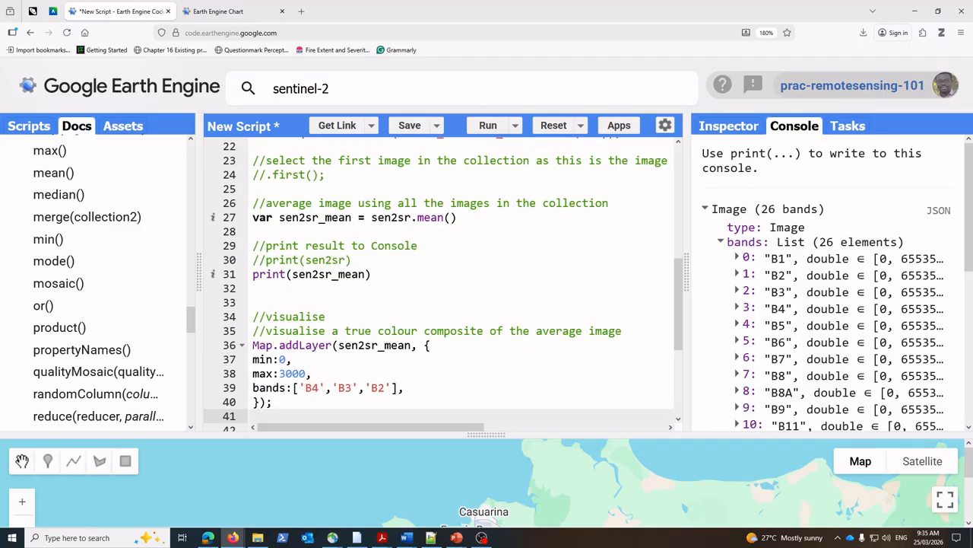
Step: Examine the image variable, the enclosing braces and the min and max parameters of the Map.addLayer call
click(271, 374)
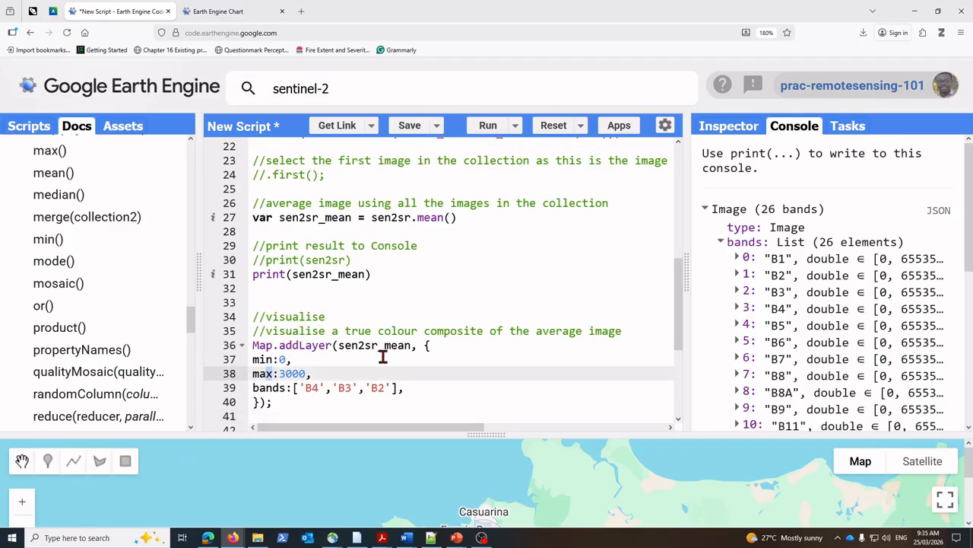
drag(280, 217, 346, 217)
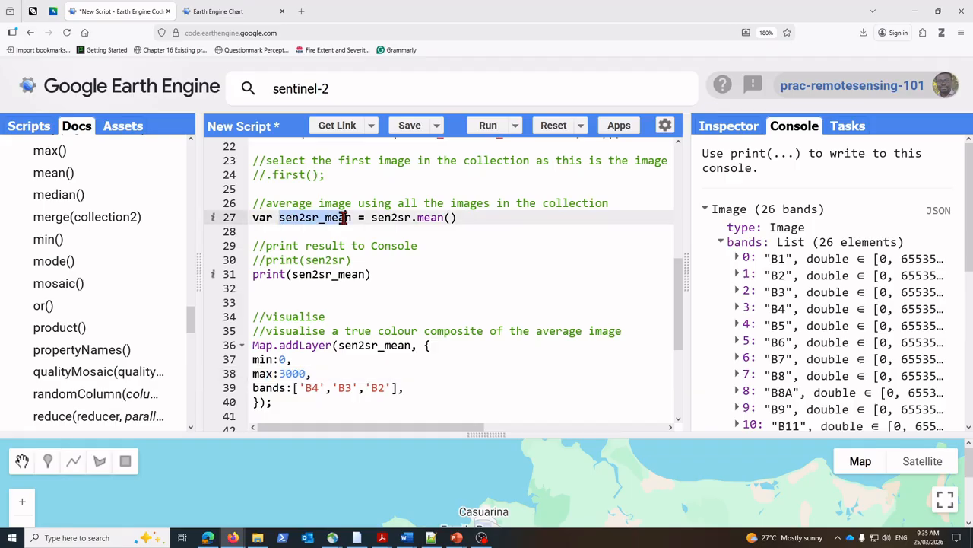
drag(339, 345, 397, 346)
click(498, 362)
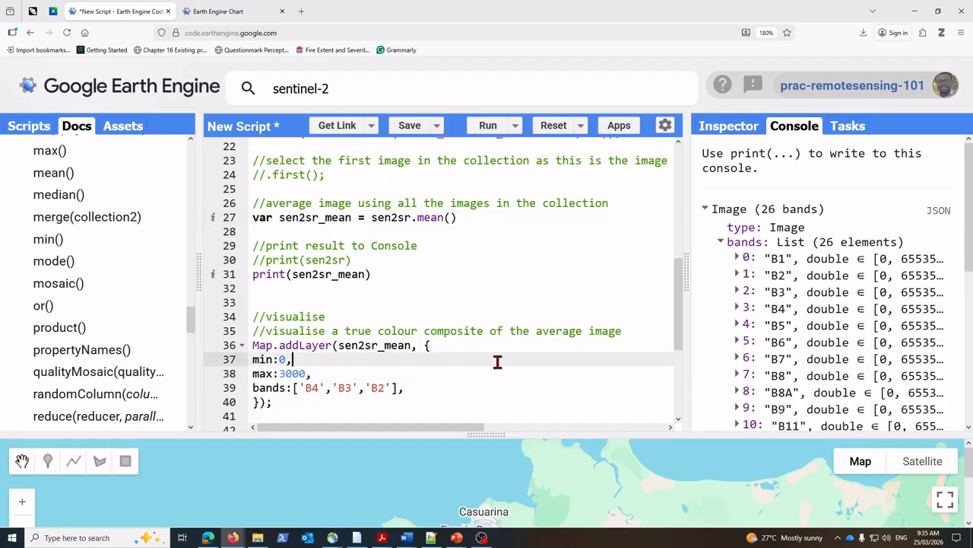
click(428, 345)
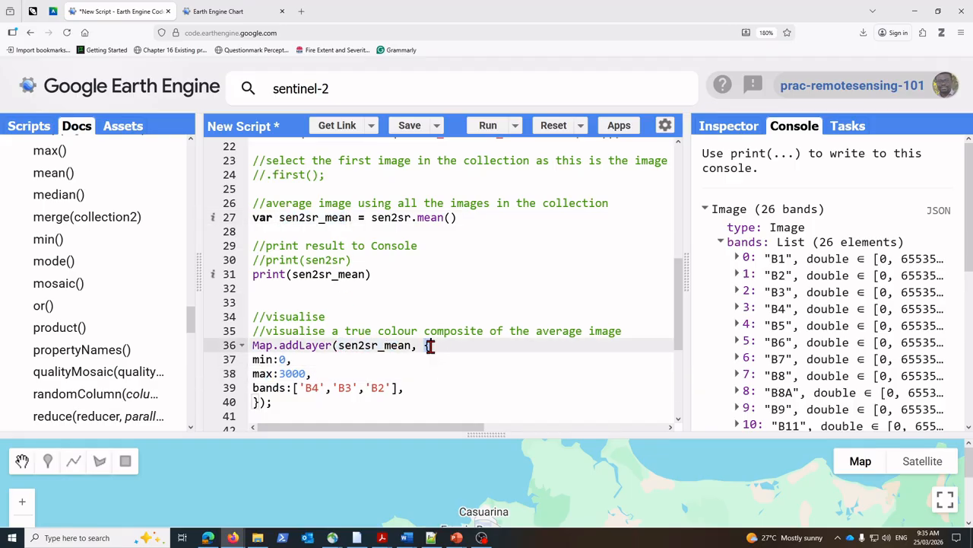
click(258, 403)
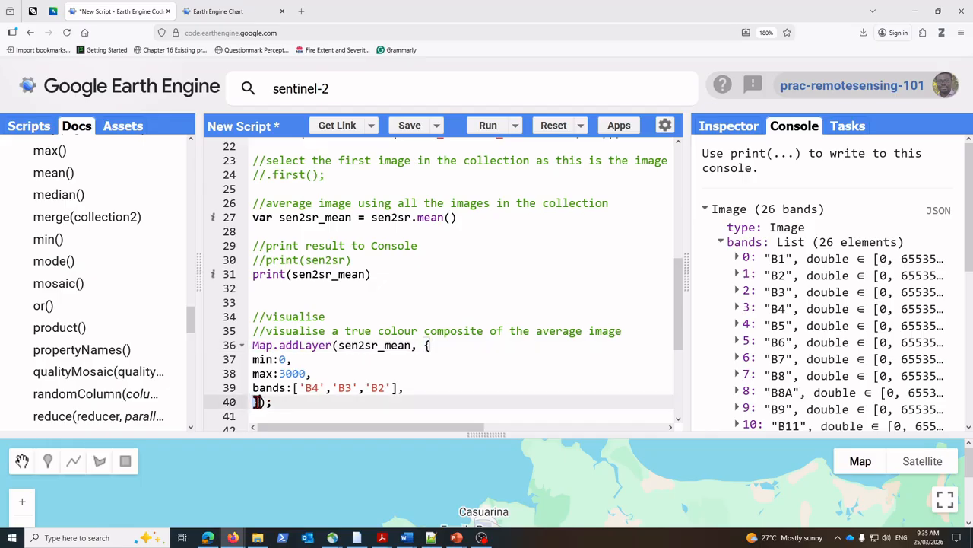
drag(254, 359, 287, 359)
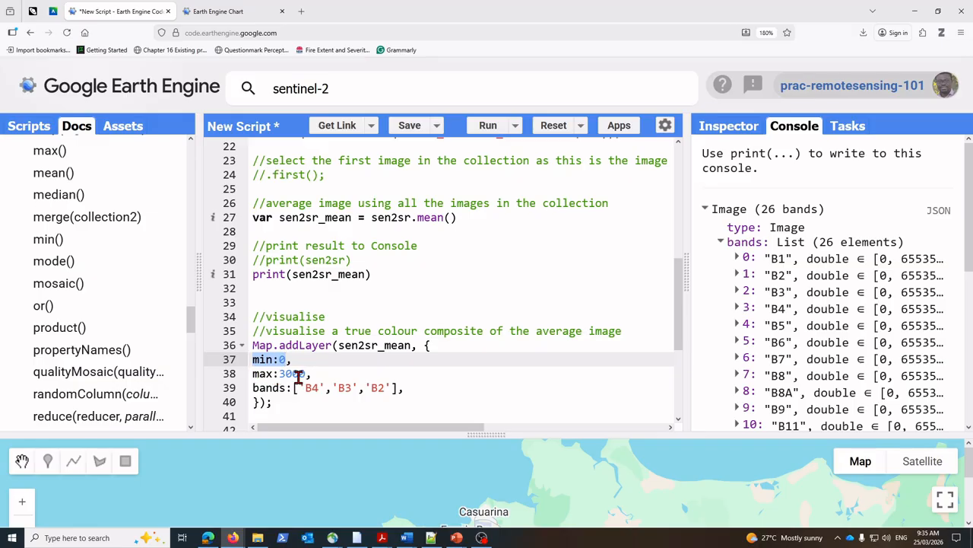
click(304, 401)
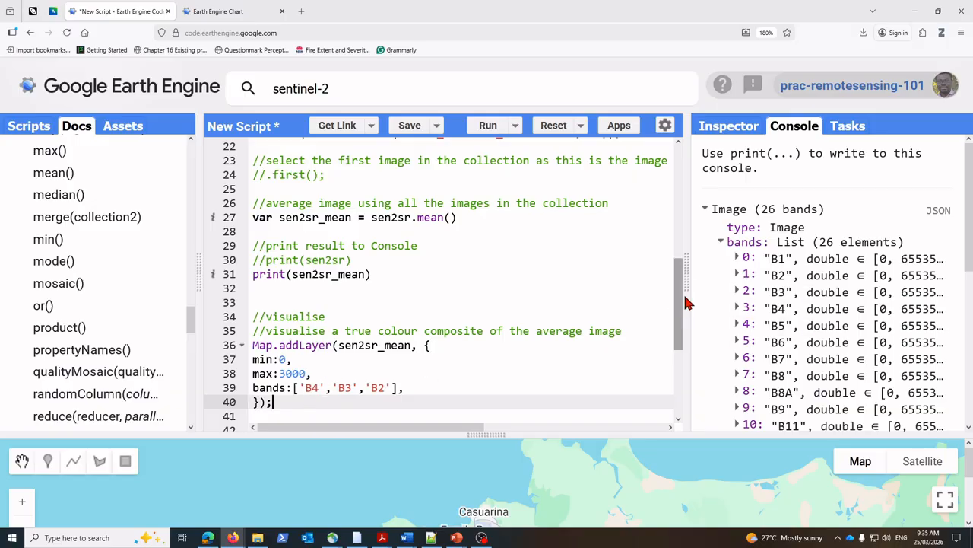
Step: Widen the console output and rewrite the first entry of the bands list as "B4" in double quotes
drag(685, 302, 628, 298)
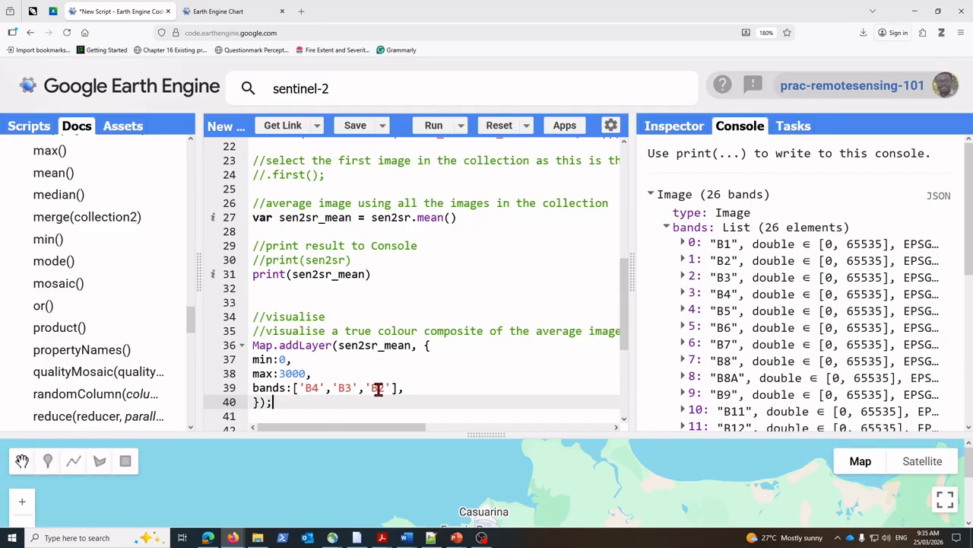
click(323, 388)
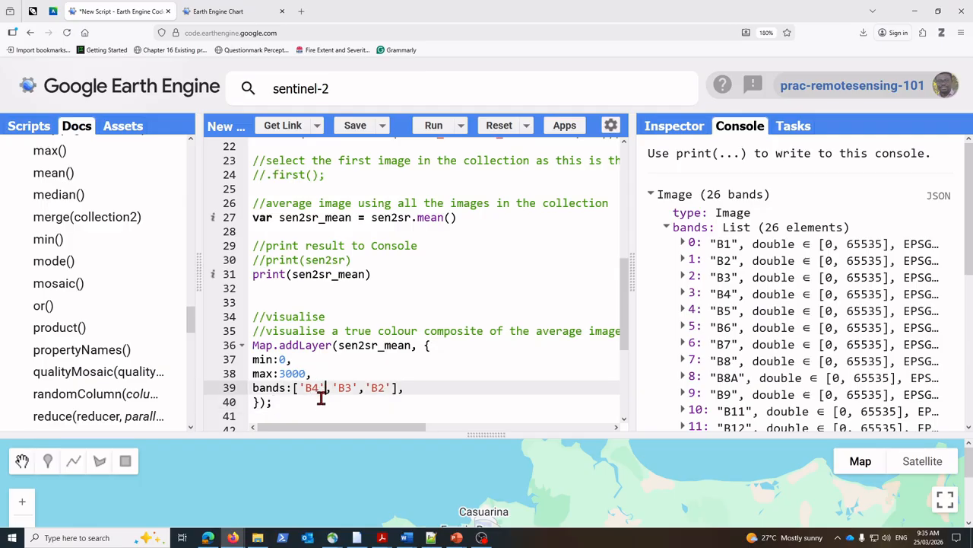
key(BackSpace)
key(BackSpace)
key(BackSpace)
key(BackSpace)
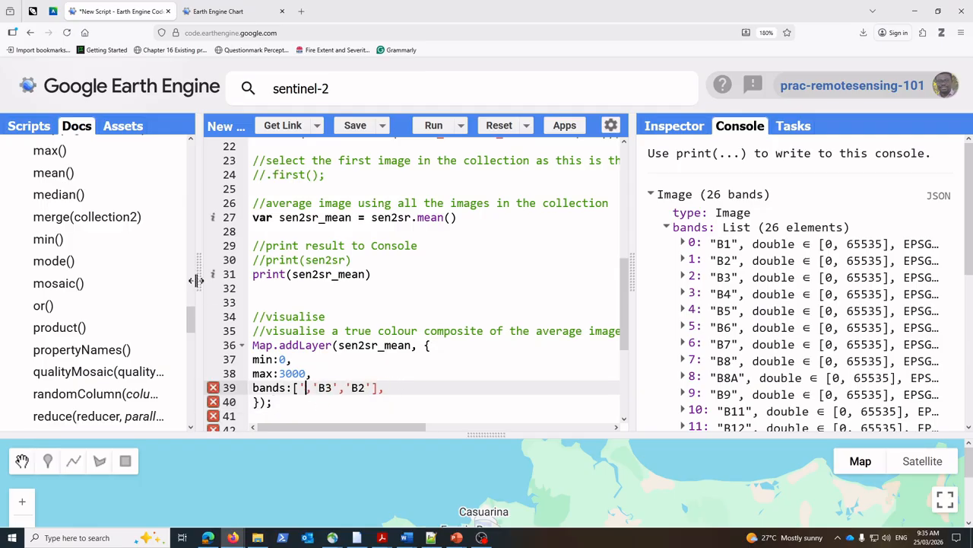
text("")
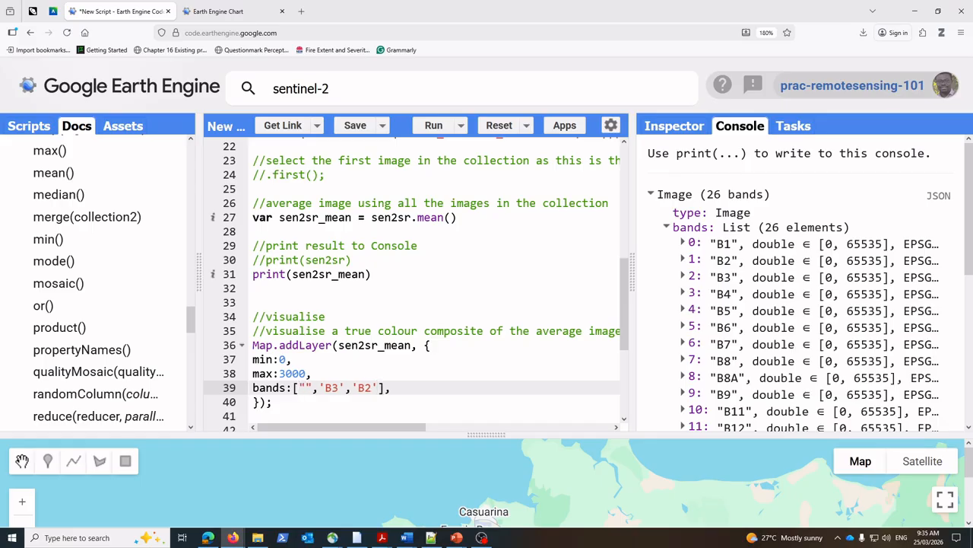
text(B4)
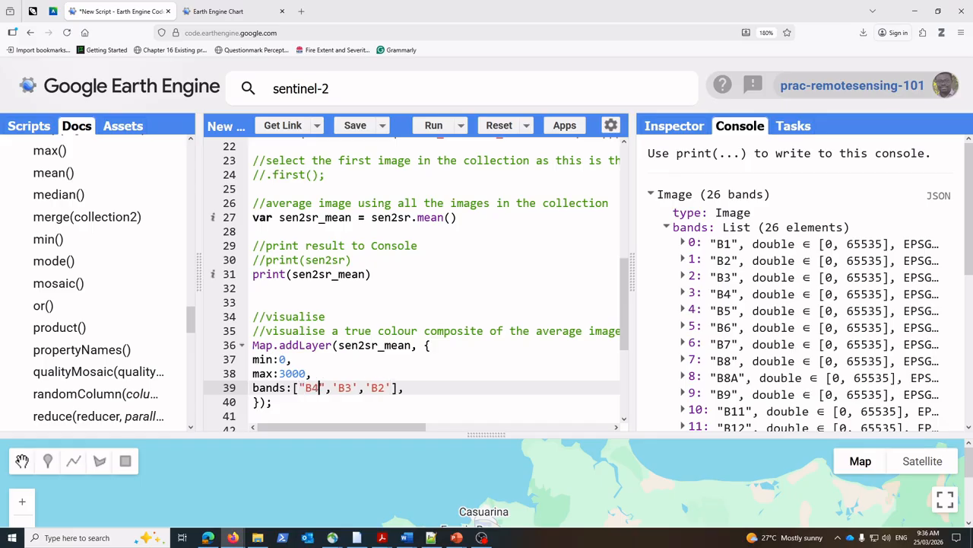
Step: Replace the second entry of the bands list with a double-quoted "B3", reusing the first entry
key(shift+Left)
key(shift+Left)
key(shift+Left)
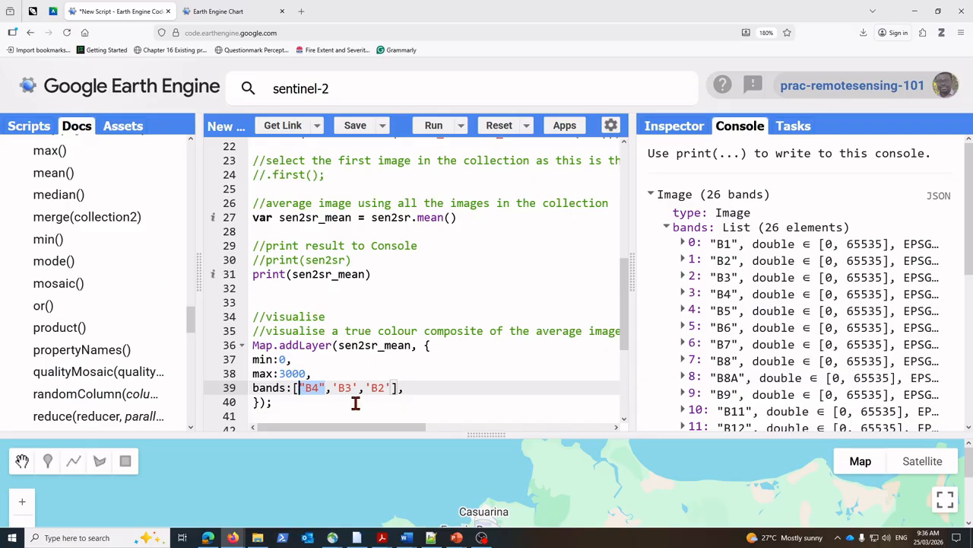
click(357, 386)
key(BackSpace)
key(BackSpace)
key(BackSpace)
key(BackSpace)
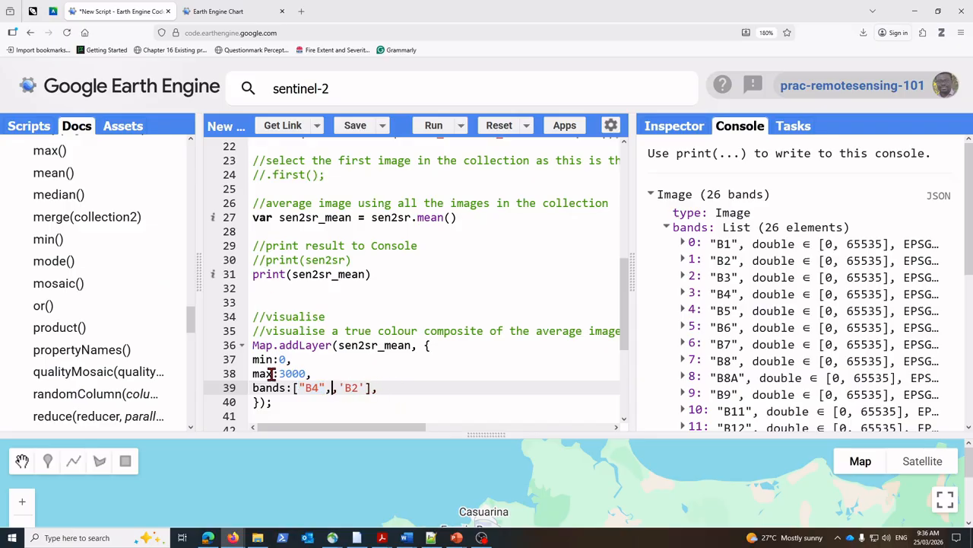
text("B4")
key(BackSpace)
text(3)
Step: Replace the third entry of the bands list with a double-quoted "B2" and widen the code editor again
key(BackSpace)
key(BackSpace)
text("B4")
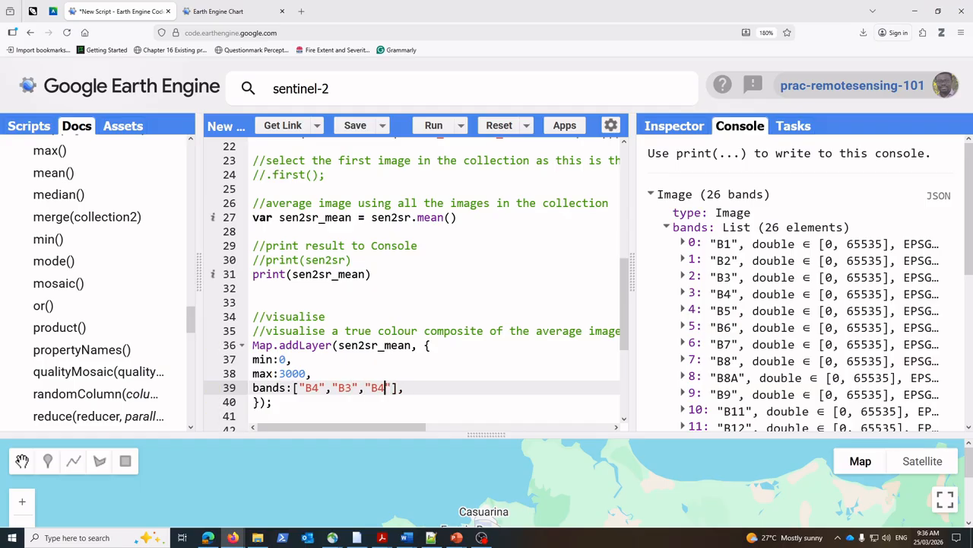
key(BackSpace)
text(2)
drag(634, 280, 716, 281)
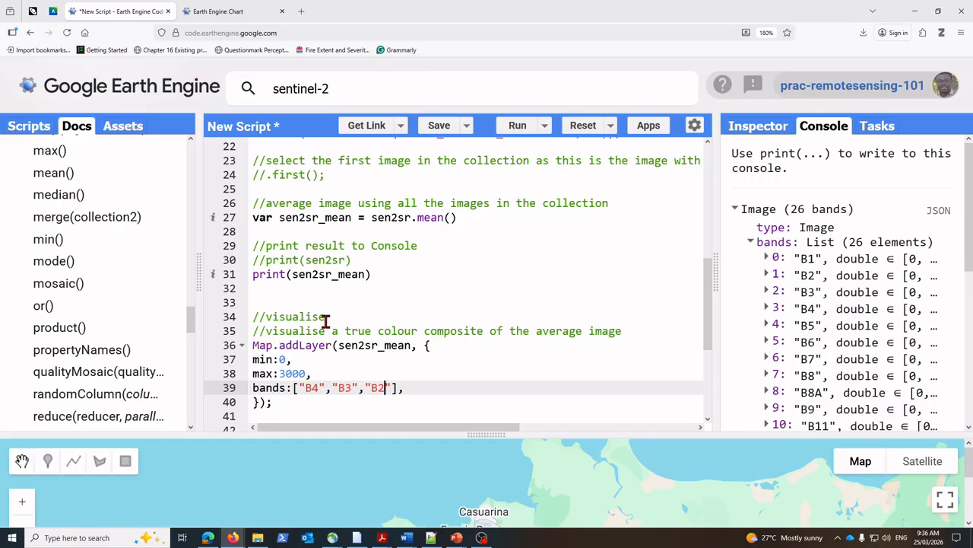
Step: Delete the redundant //visualise comment above the true colour composite comment
drag(327, 317, 243, 316)
key(BackSpace)
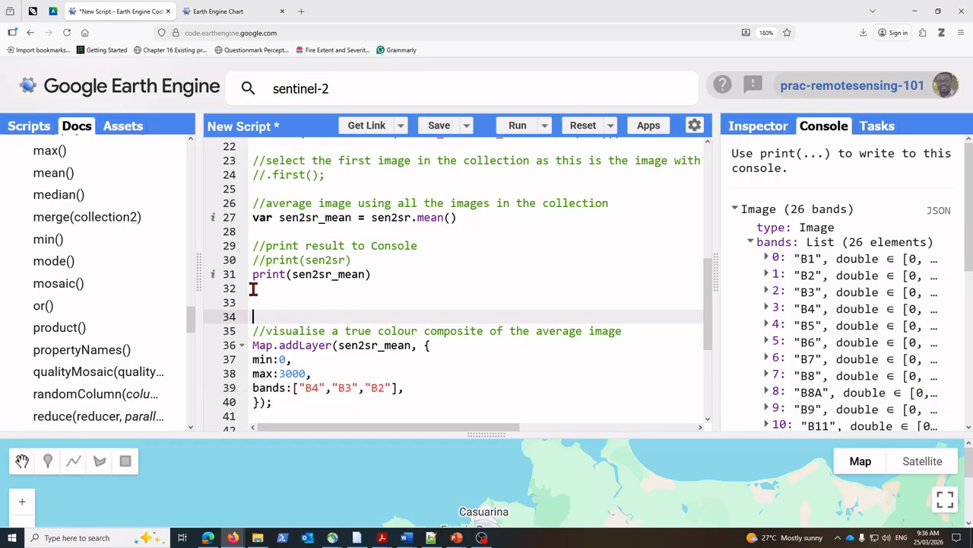
scroll(342, 347, down, 2)
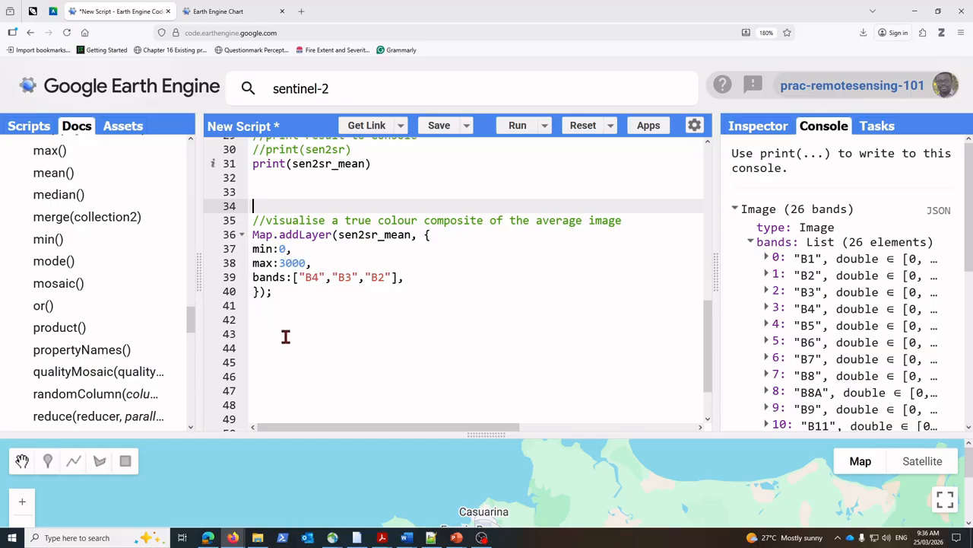
click(303, 318)
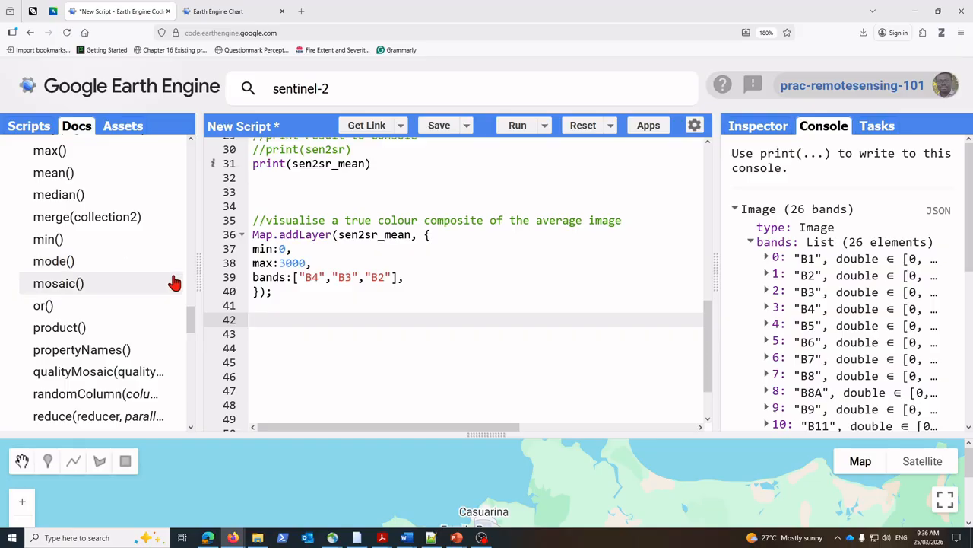
Step: Run the script and enlarge the map area to show the true colour layer near Darwin
drag(199, 276, 169, 276)
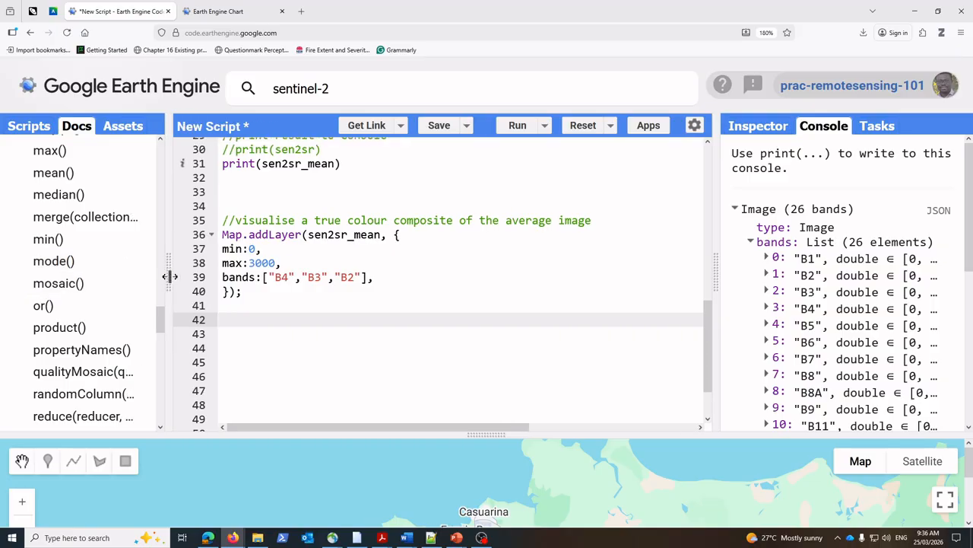
click(517, 129)
drag(495, 433, 505, 342)
drag(565, 442, 526, 384)
scroll(530, 388, down, 1)
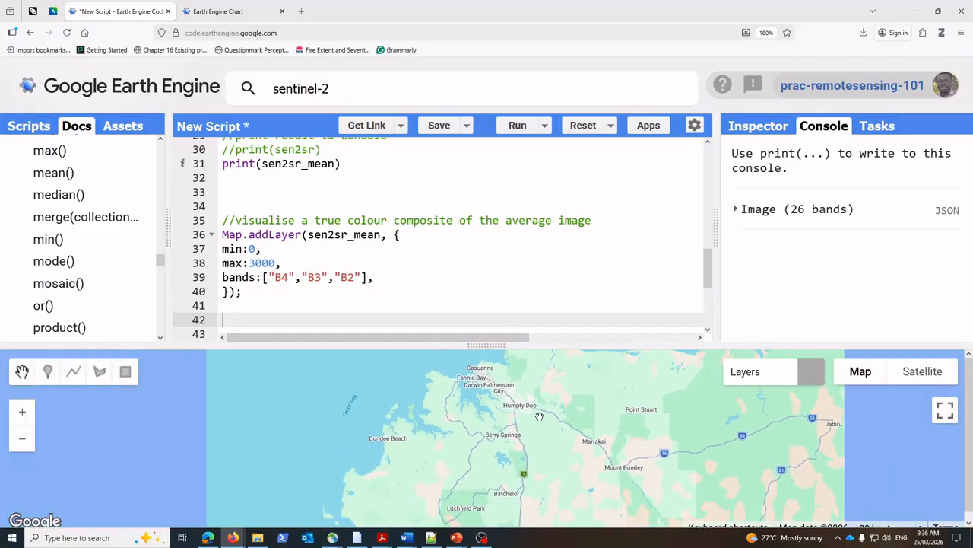
drag(581, 425, 501, 446)
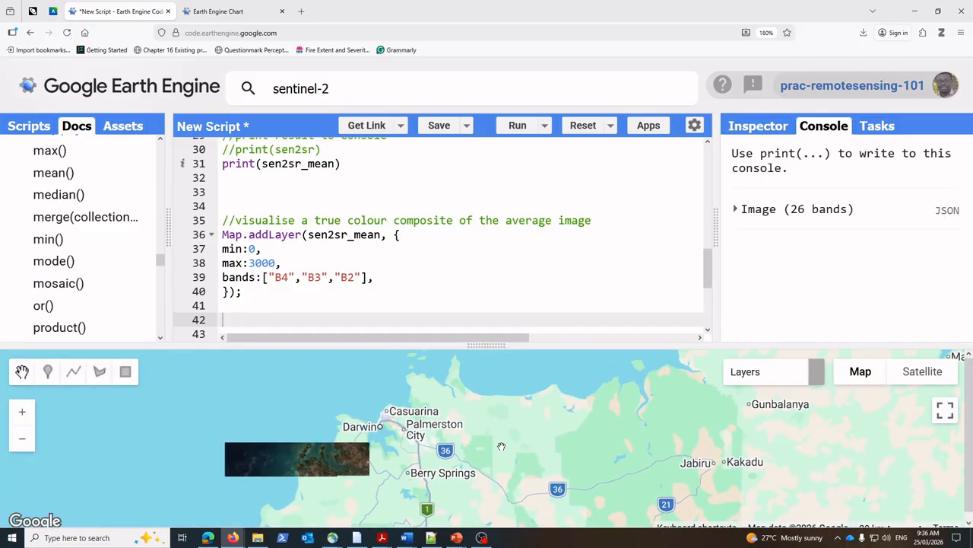
drag(437, 449, 499, 400)
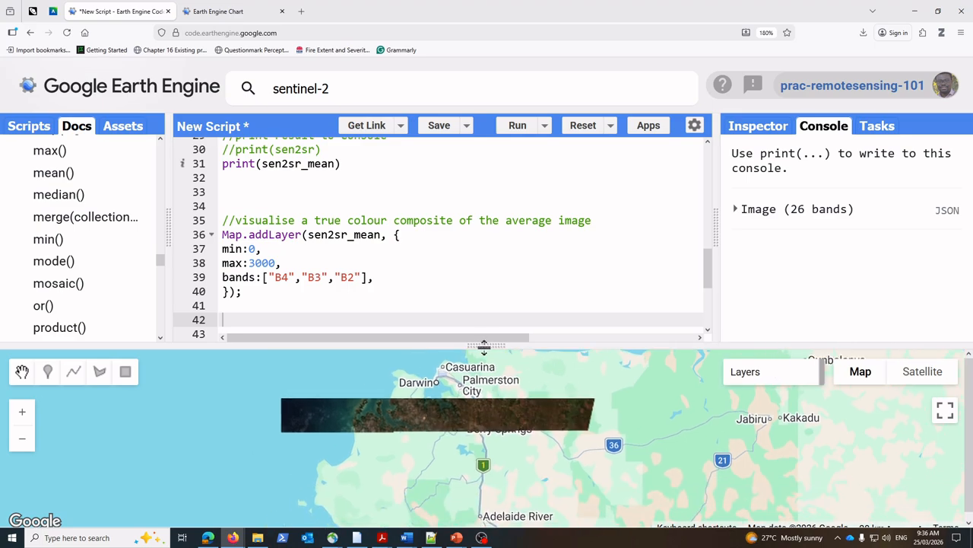
drag(482, 347, 480, 218)
Step: Examine the true colour composite of the average image on the map, around Darwin and its coastline
drag(397, 319, 372, 369)
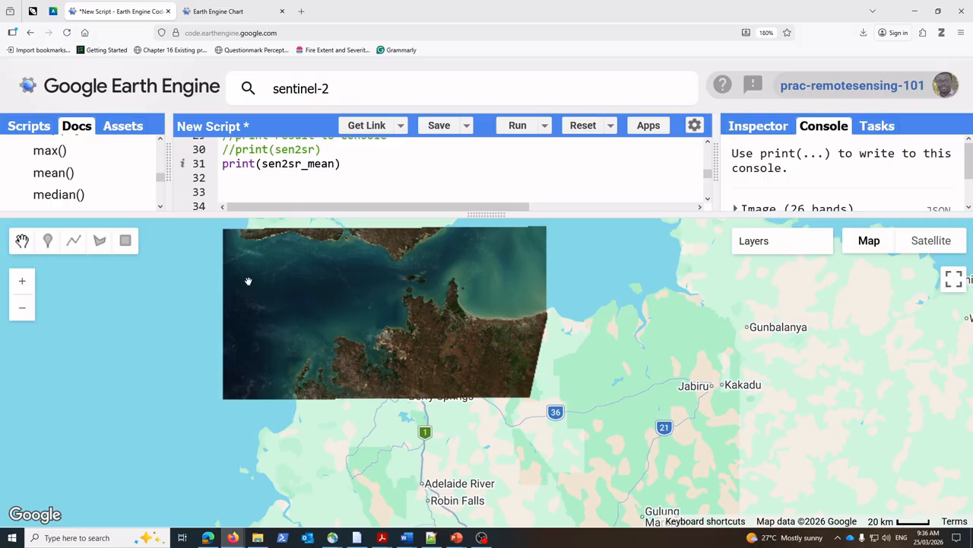
drag(382, 351, 533, 405)
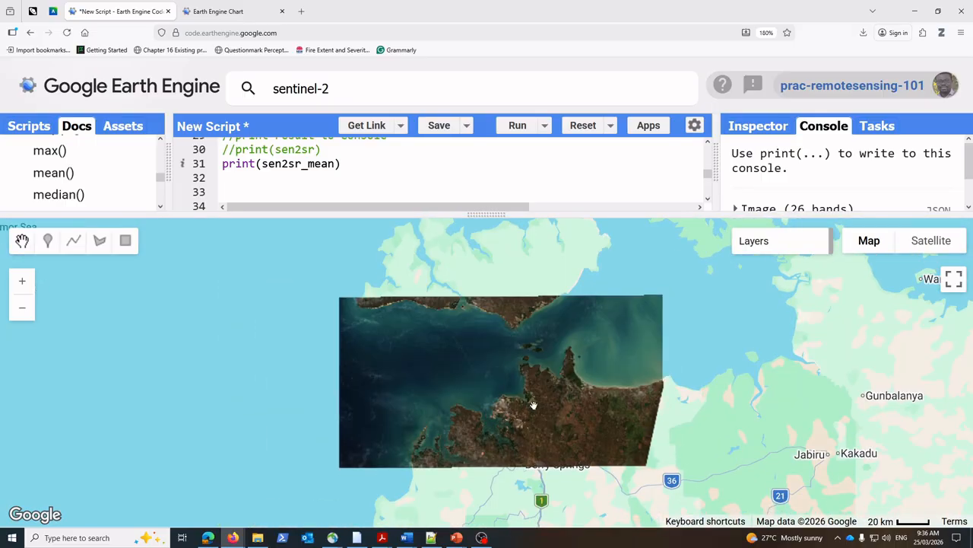
drag(550, 366, 523, 302)
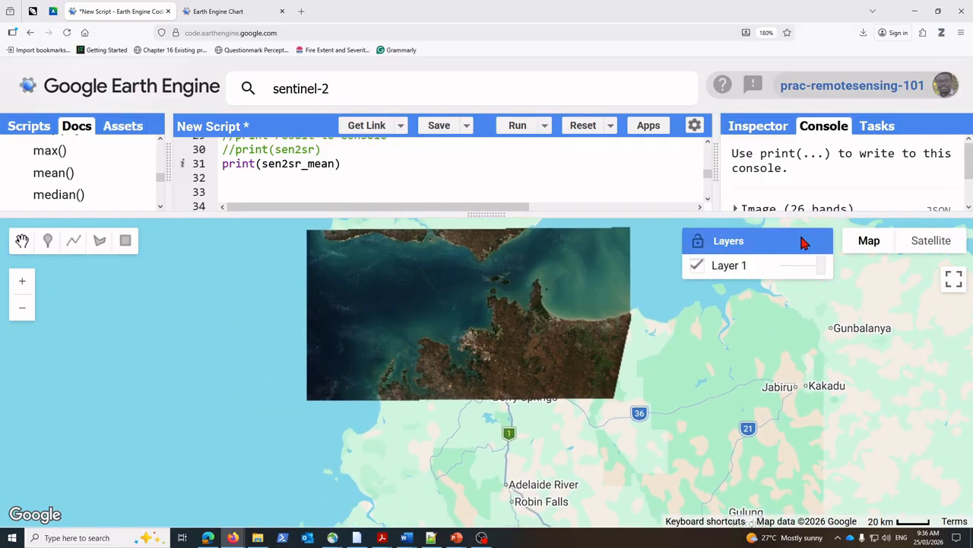
drag(480, 364, 614, 407)
scroll(613, 407, up, 1)
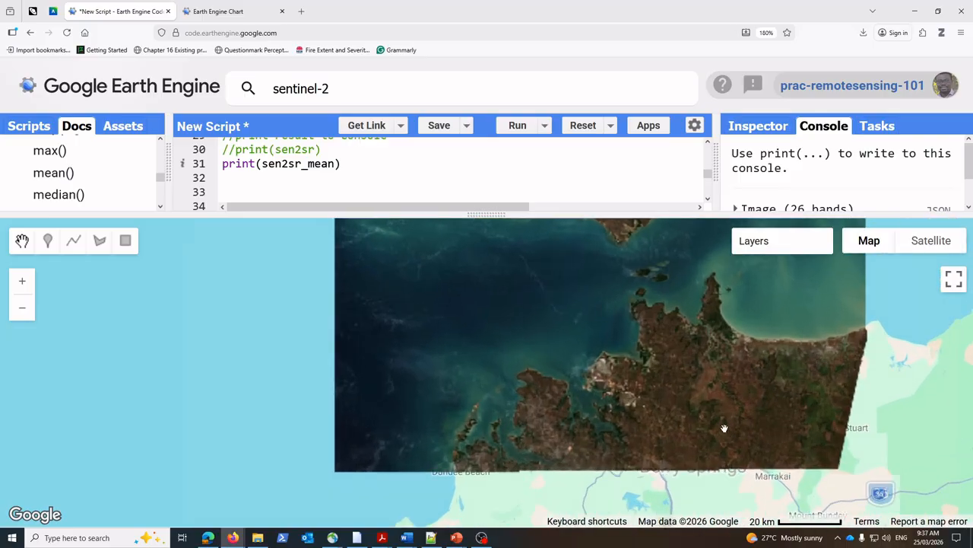
drag(723, 428, 613, 405)
drag(508, 357, 579, 347)
scroll(580, 347, up, 1)
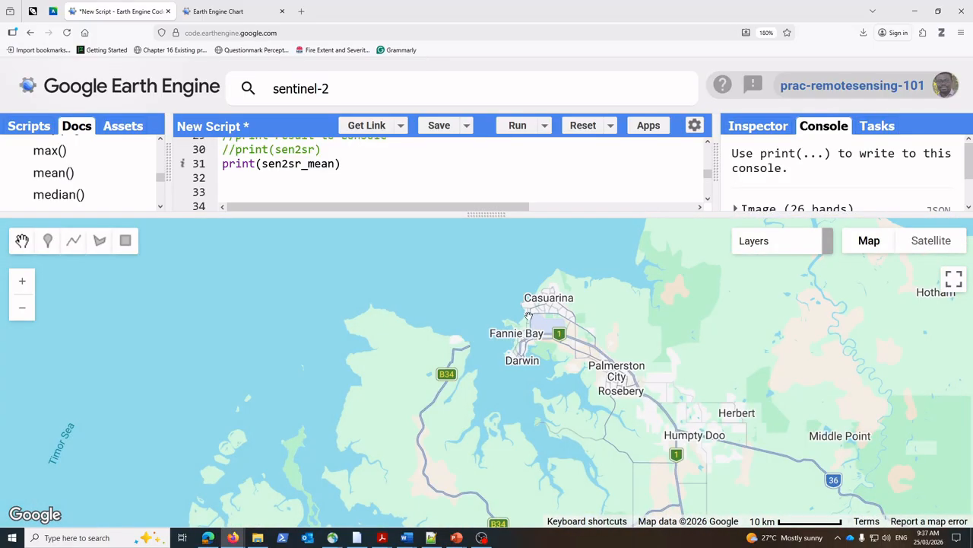
scroll(566, 374, down, 1)
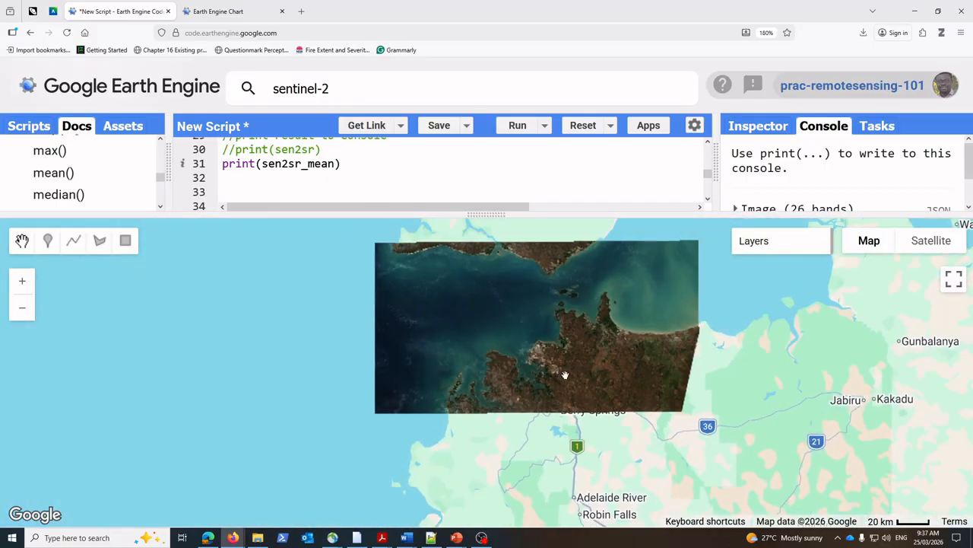
scroll(548, 359, up, 1)
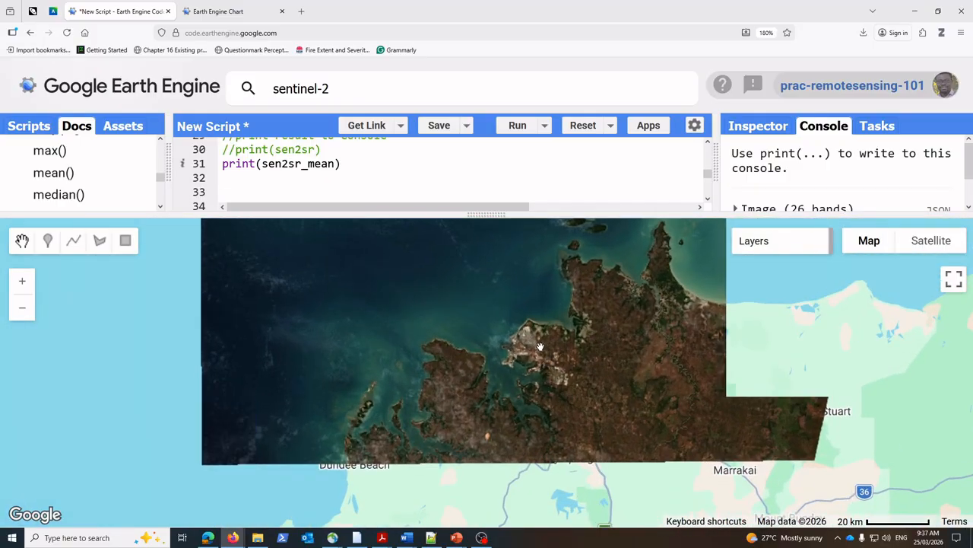
drag(562, 358, 465, 413)
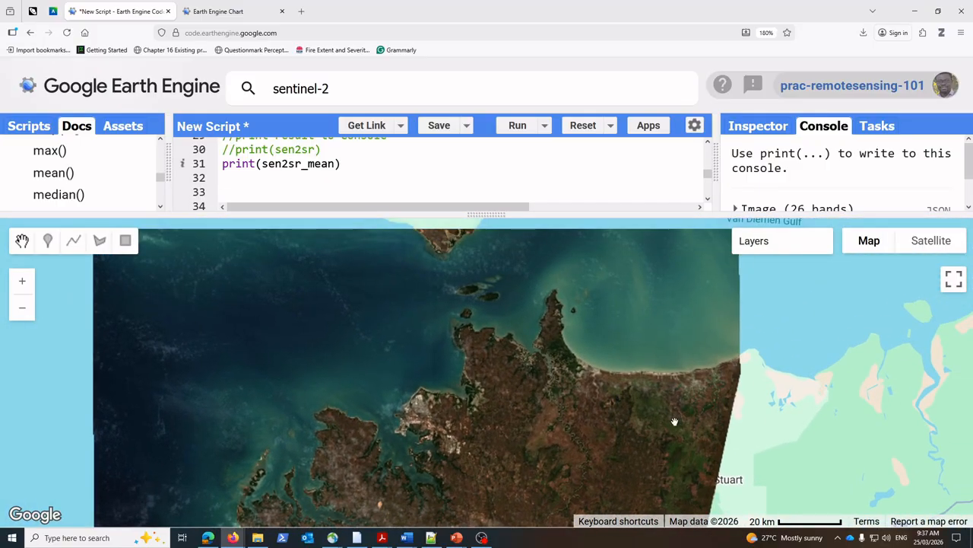
Step: Inspect the full extent of the true colour image on the map, from its northern coastline down to Darwin's urban area
drag(578, 418, 784, 339)
drag(594, 400, 555, 523)
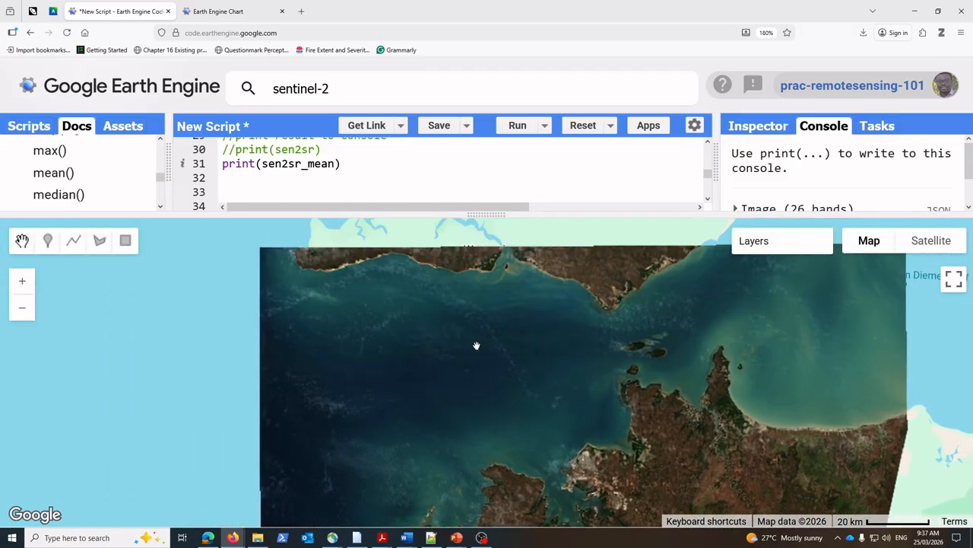
drag(476, 349, 436, 441)
drag(633, 462, 644, 399)
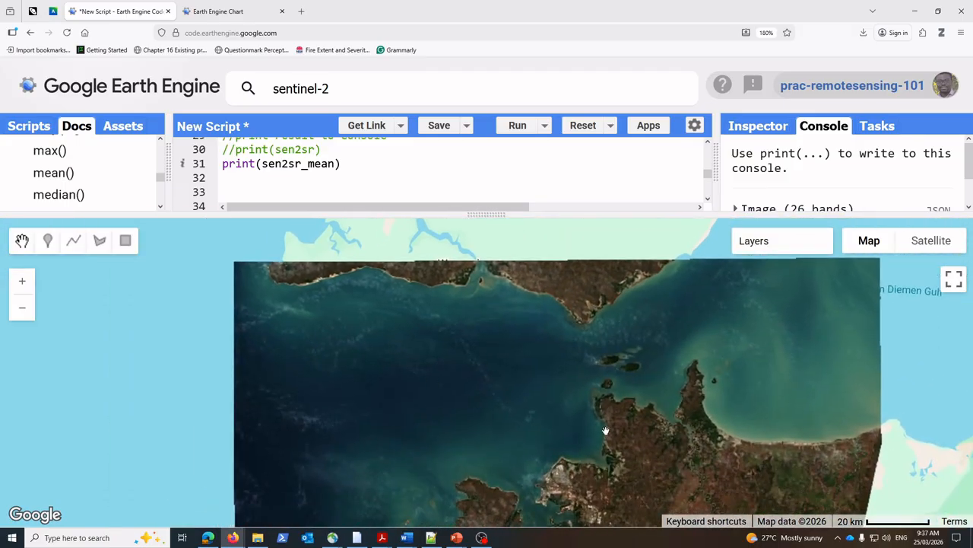
drag(459, 392, 496, 323)
drag(641, 465, 546, 409)
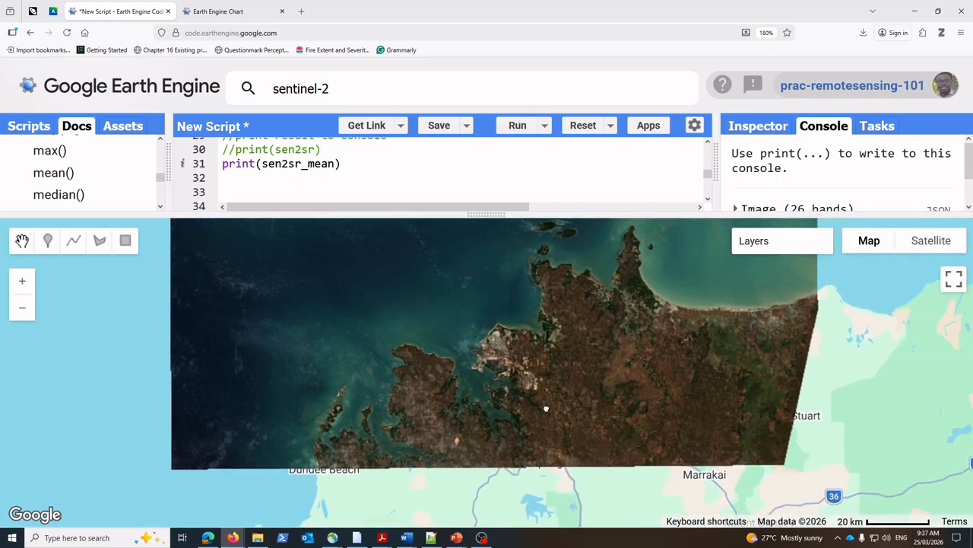
scroll(602, 397, up, 1)
drag(477, 355, 562, 411)
scroll(636, 407, down, 2)
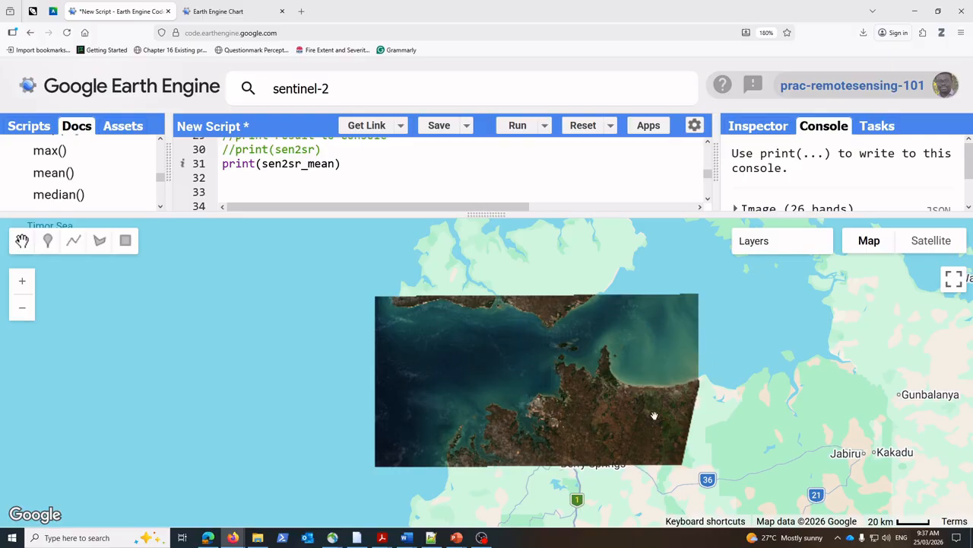
drag(538, 399, 560, 396)
scroll(560, 396, up, 2)
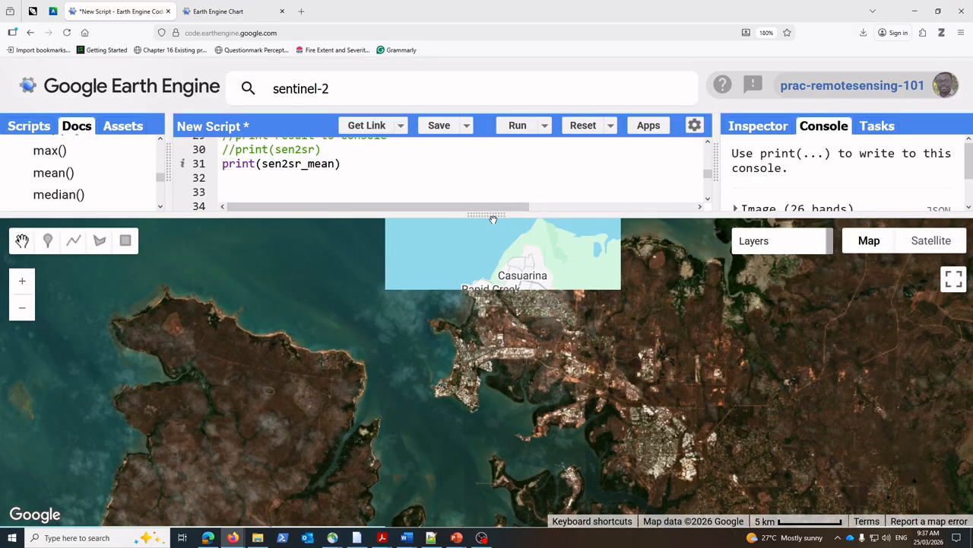
Step: Enlarge the Console, expand the printed mean image and its bands list, and review all the band names
drag(493, 219, 490, 396)
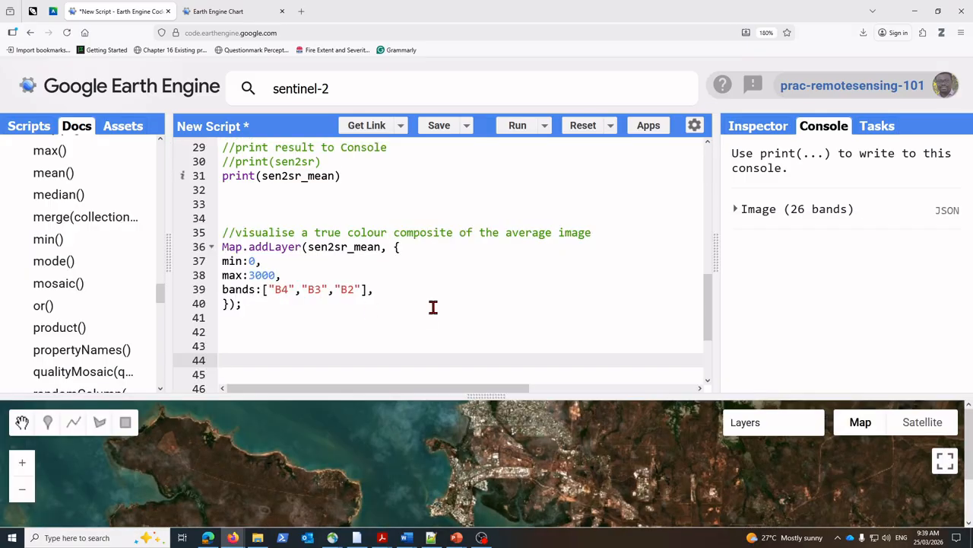
drag(721, 264, 565, 264)
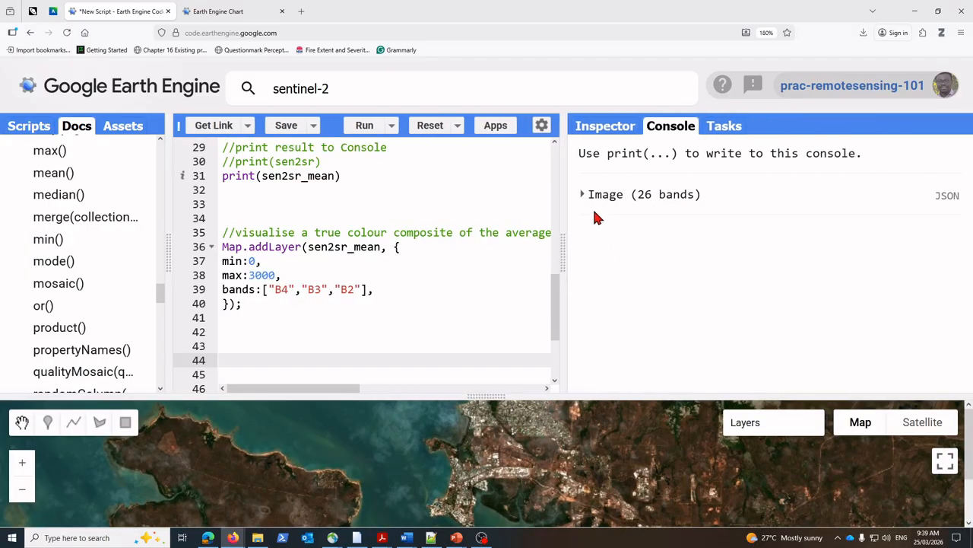
click(591, 196)
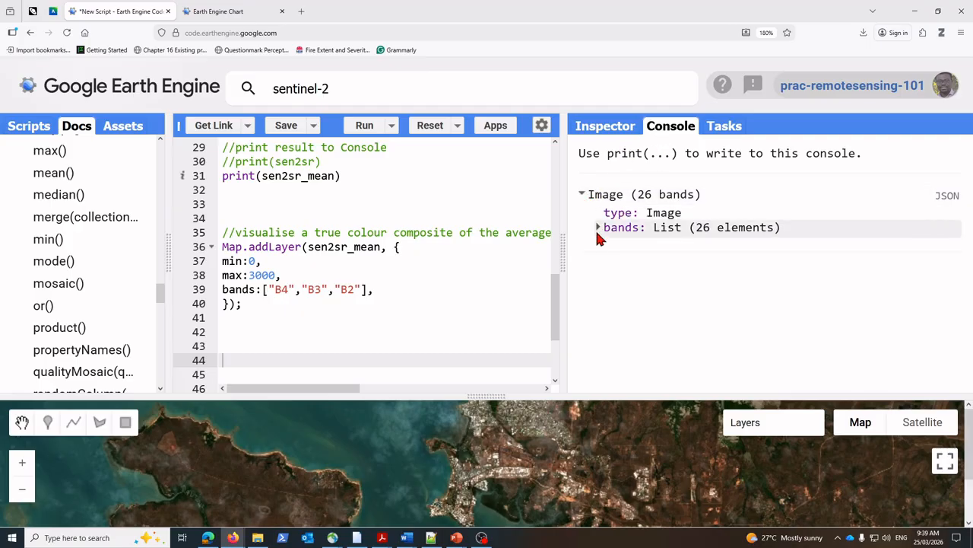
click(599, 228)
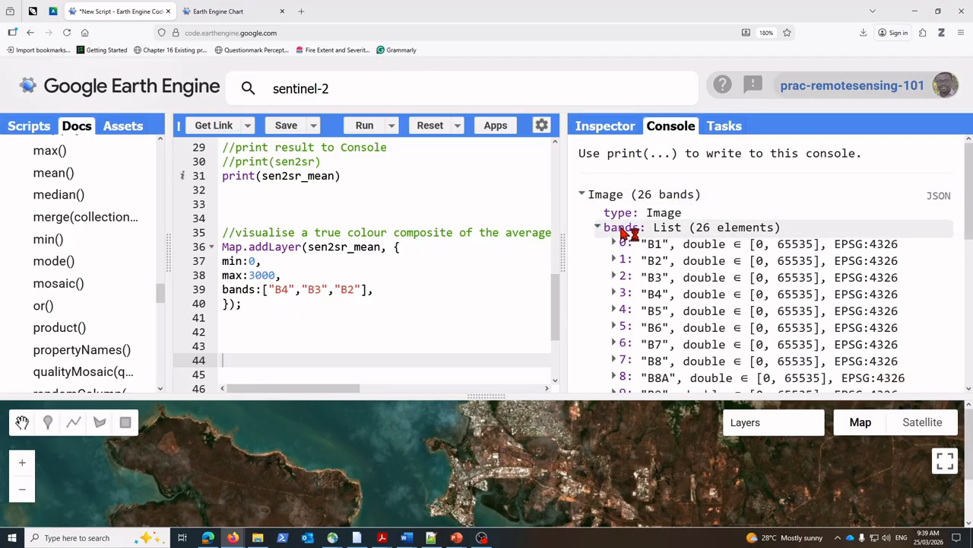
scroll(631, 232, down, 1)
scroll(654, 251, down, 2)
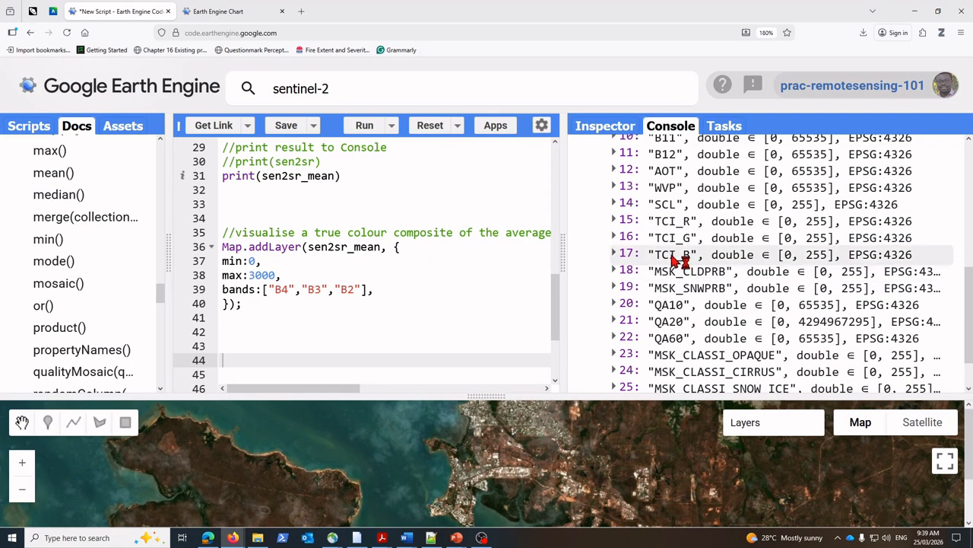
scroll(681, 304, down, 1)
scroll(698, 281, up, 4)
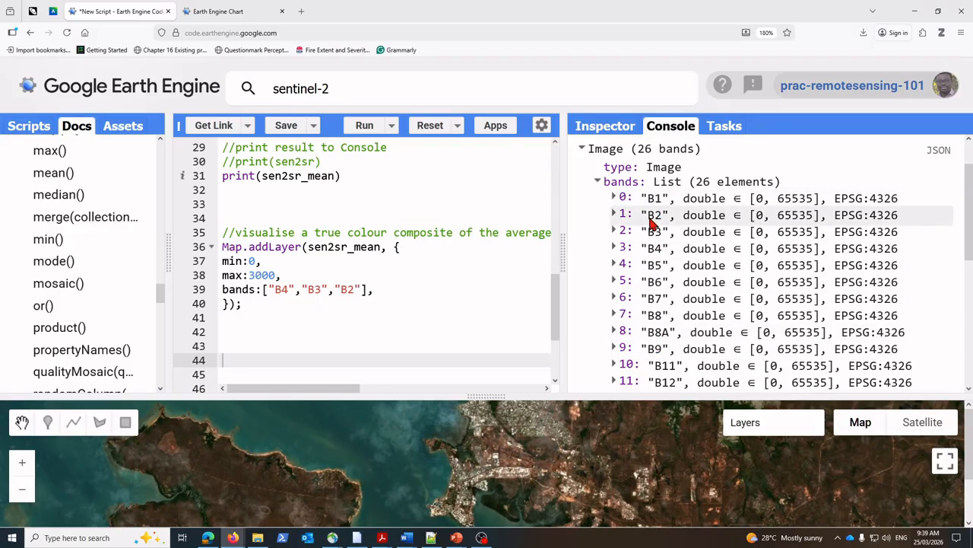
scroll(672, 303, down, 3)
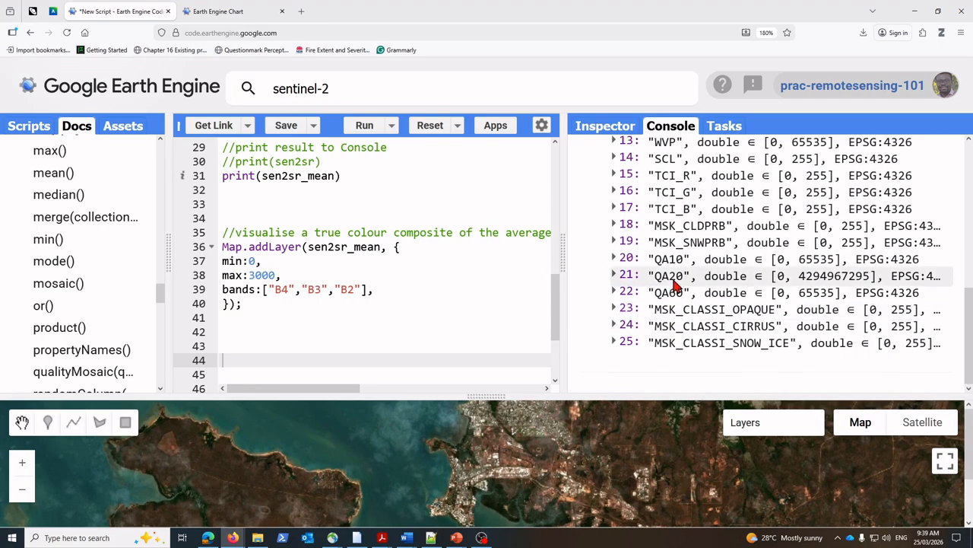
scroll(669, 266, up, 1)
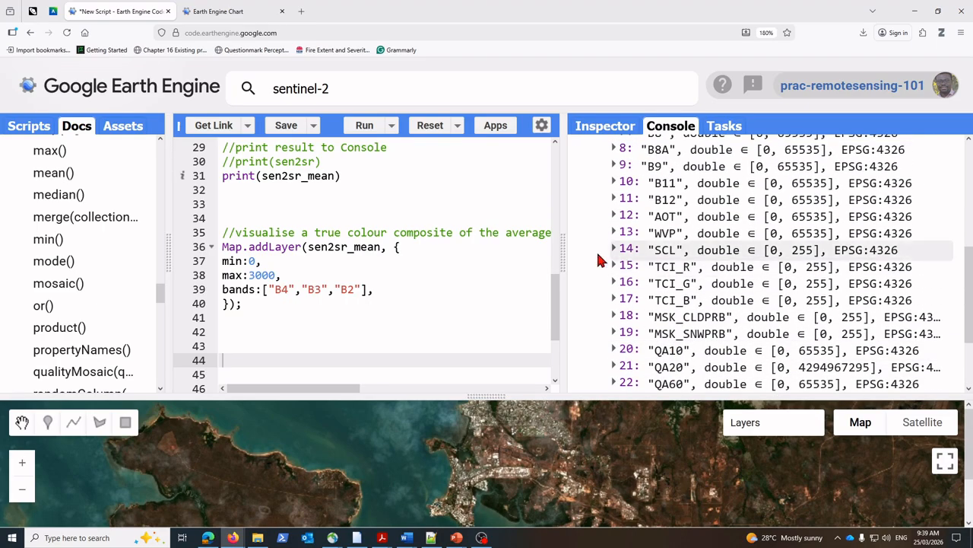
Step: Widen the code editor and add the comment //select bands and clip to study area below the Map.addLayer block, followed by several blank lines
drag(562, 258, 734, 262)
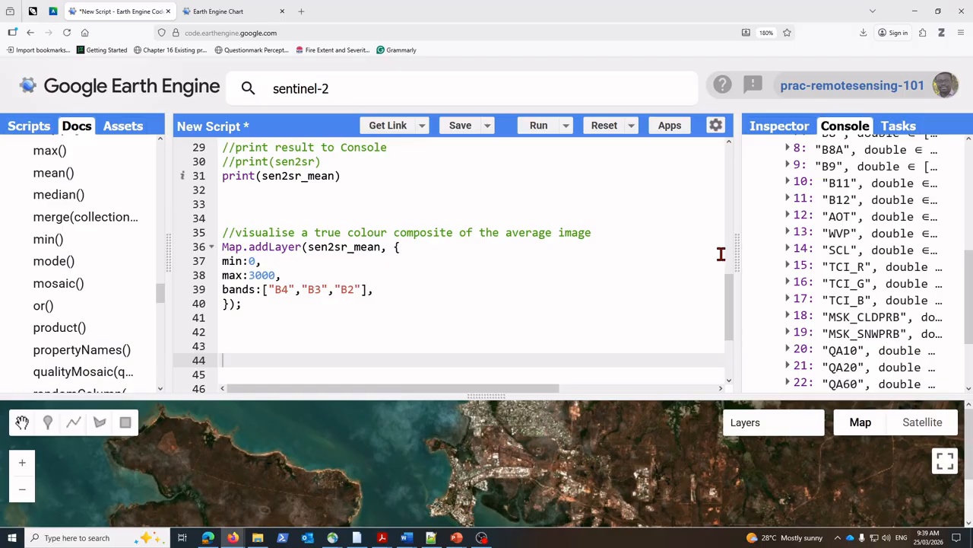
click(228, 351)
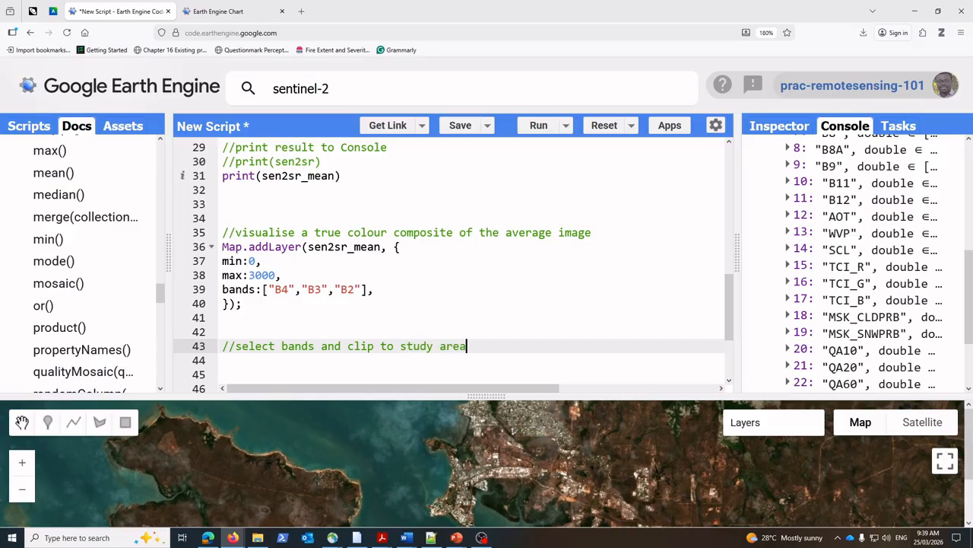
key(Return)
scroll(454, 358, down, 3)
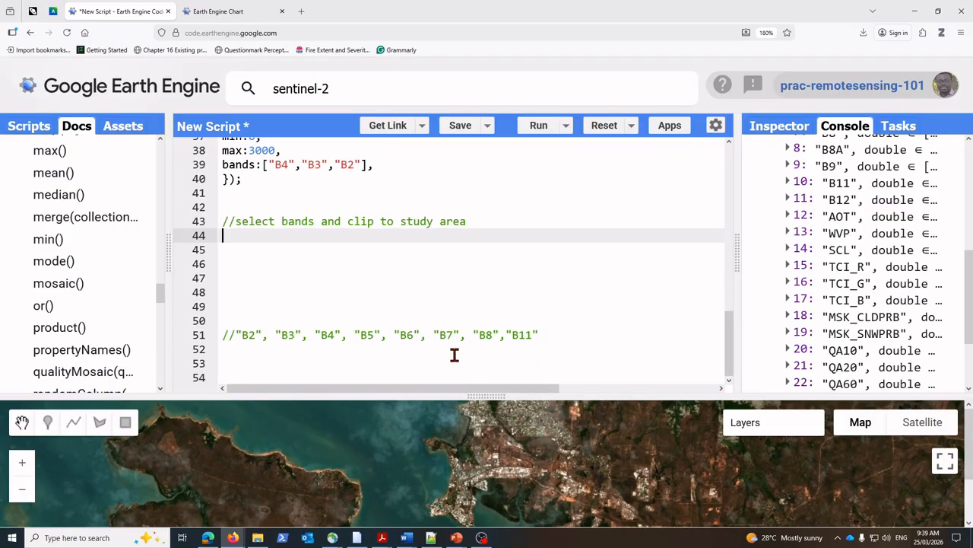
scroll(273, 325, up, 5)
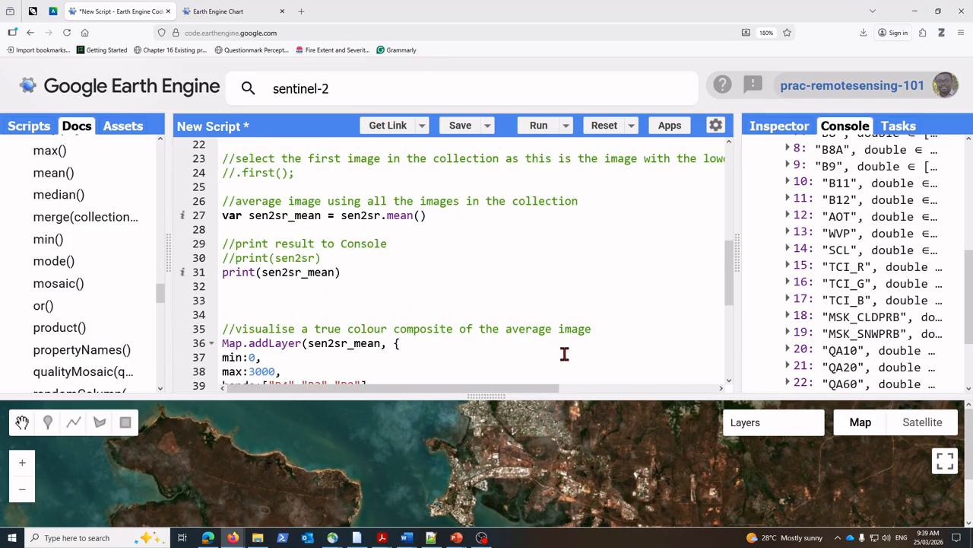
scroll(325, 354, down, 3)
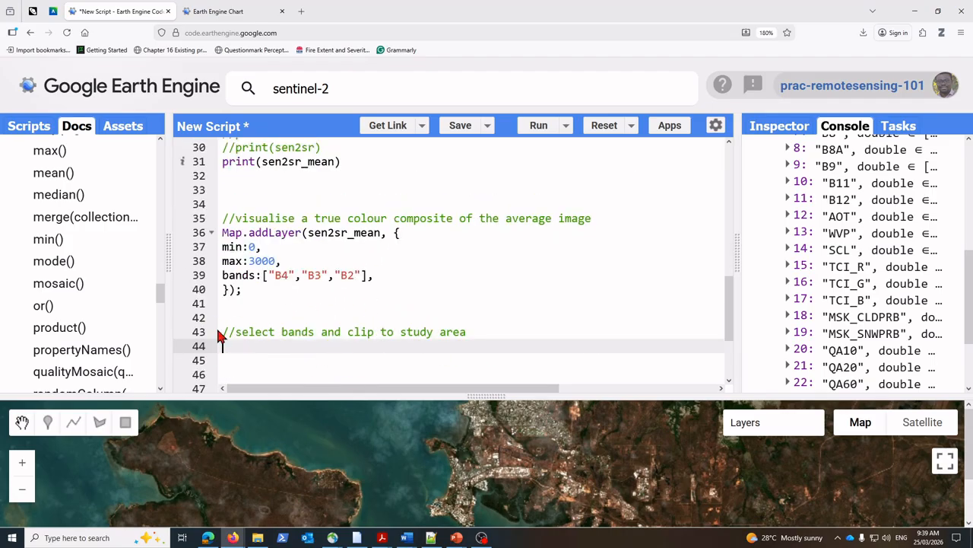
key(Return)
key(Return)
key(Return)
key(Return)
key(Return)
key(Return)
key(Return)
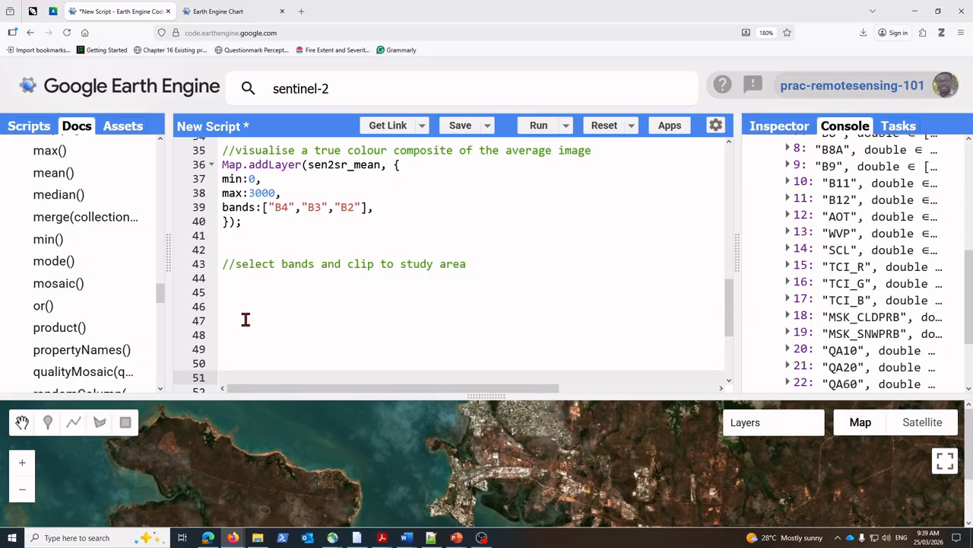
Step: Write var sen2sr_mean = sensr_mean.select("B2", "B3", "B4", "B5", "B6", "B7", "B8","B11") on line 45 and widen the code editor
click(244, 286)
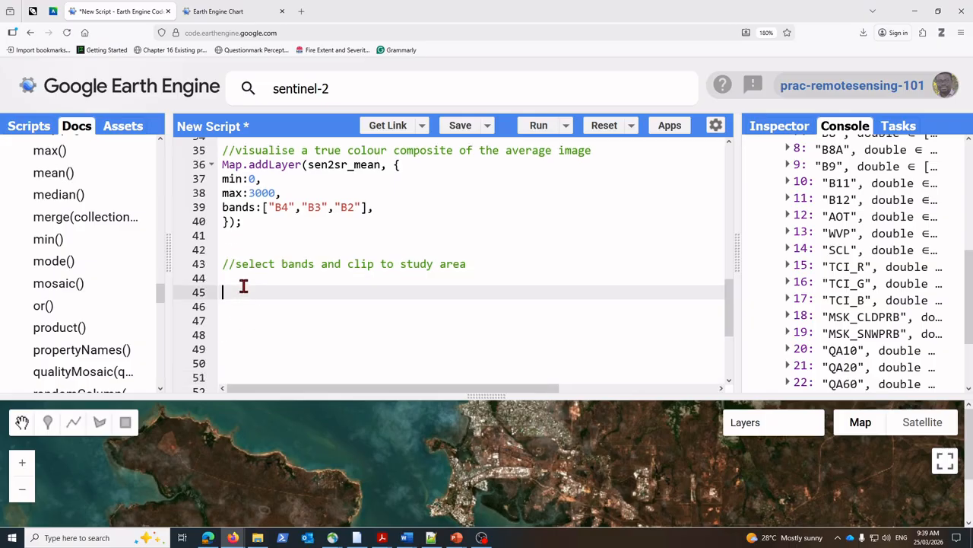
text(var)
text(sen2sr_mean)
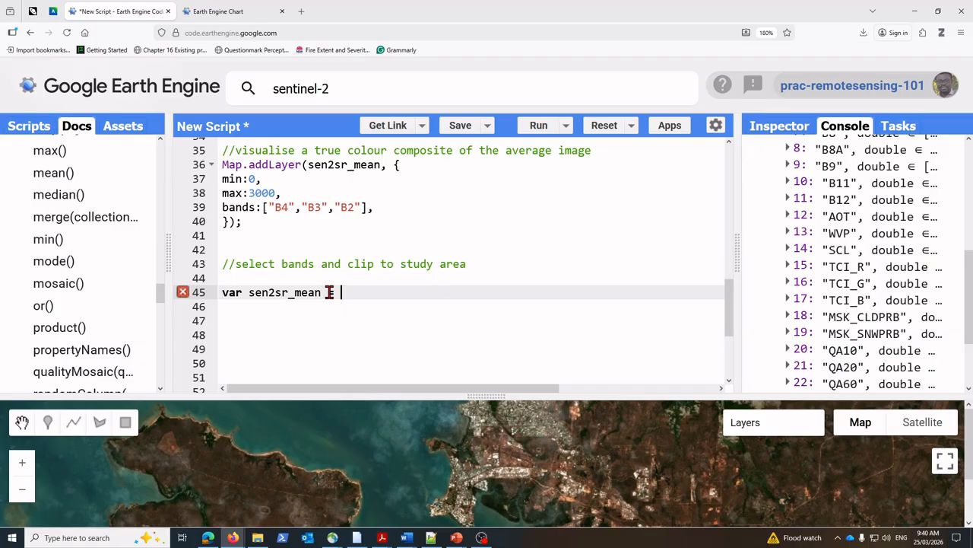
text(= sensr_mean.sele)
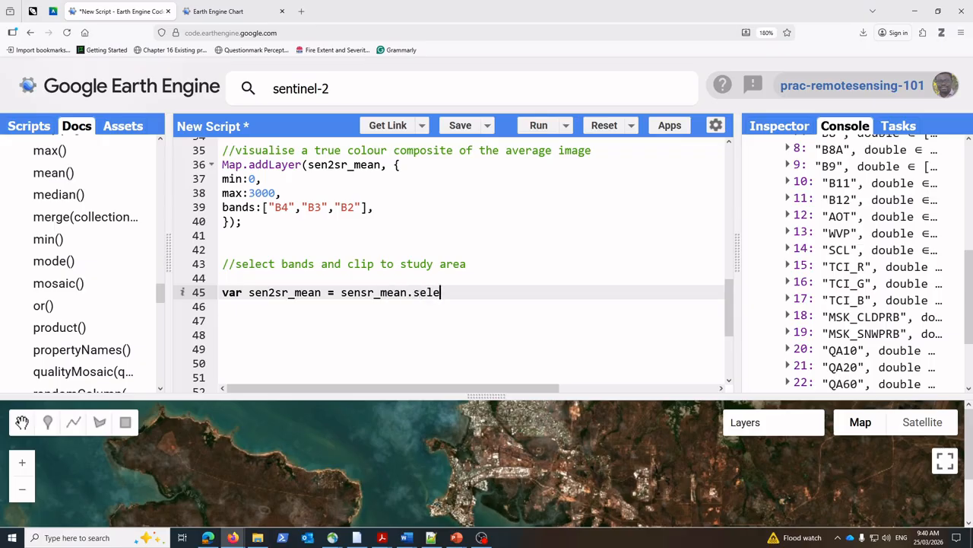
text(t()
text("B2", "B3", "B4", "B5", "B6", "B7", "B8","B11")
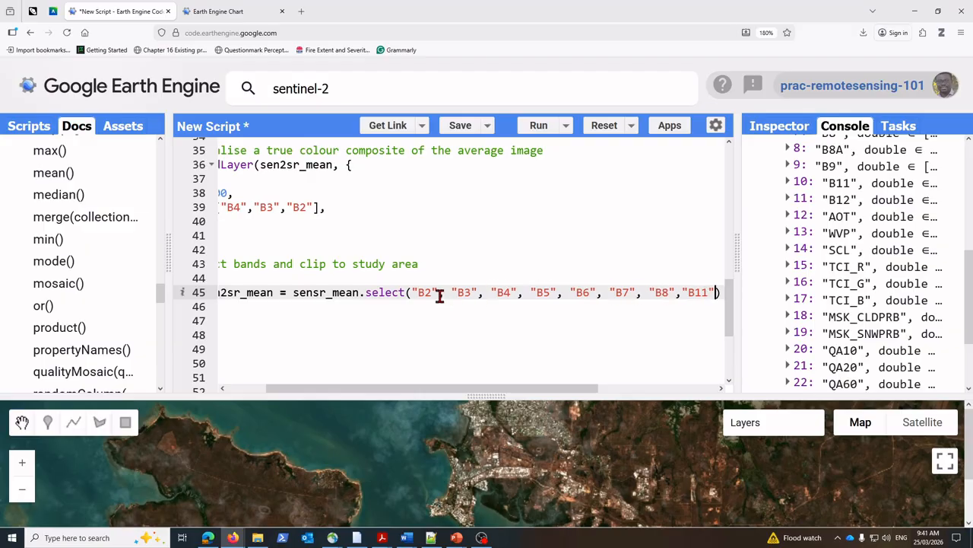
drag(736, 261, 780, 261)
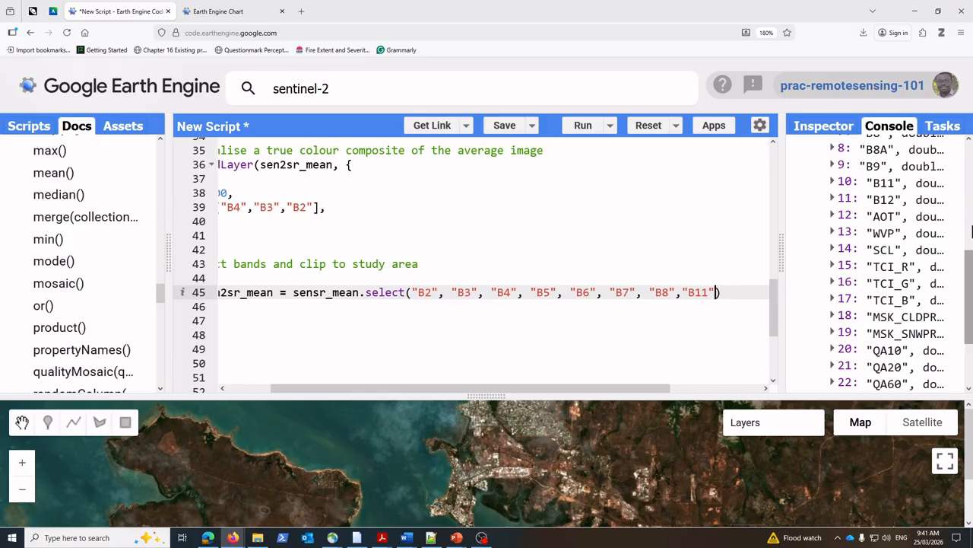
Step: Search the web for sentinel-2 bands in a new browser tab and expand the overview's spectral bands breakdown
click(302, 11)
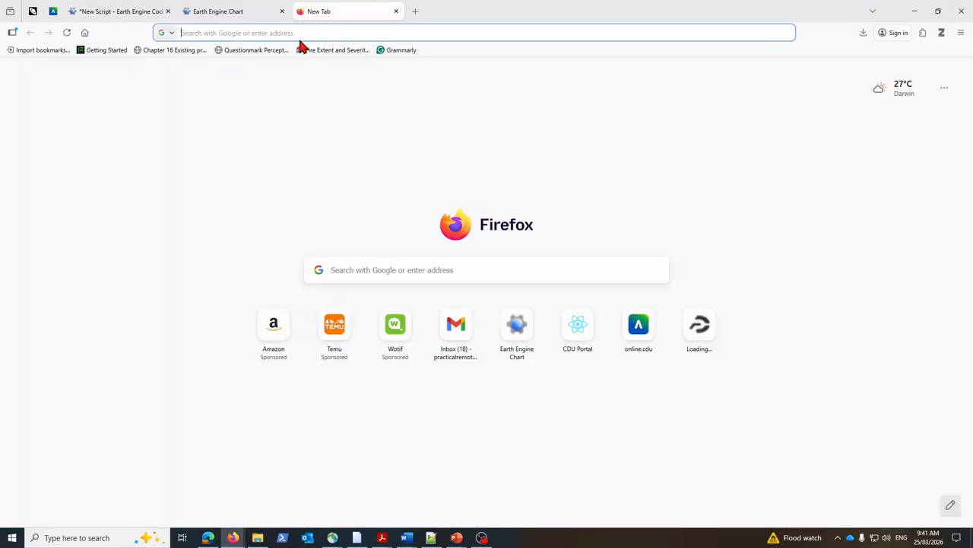
text(sent)
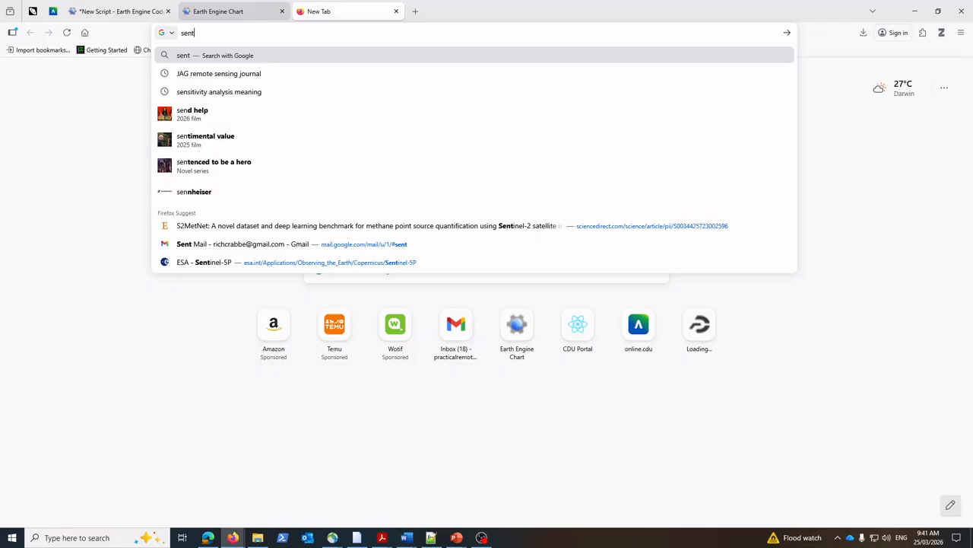
text(inel-2 bands)
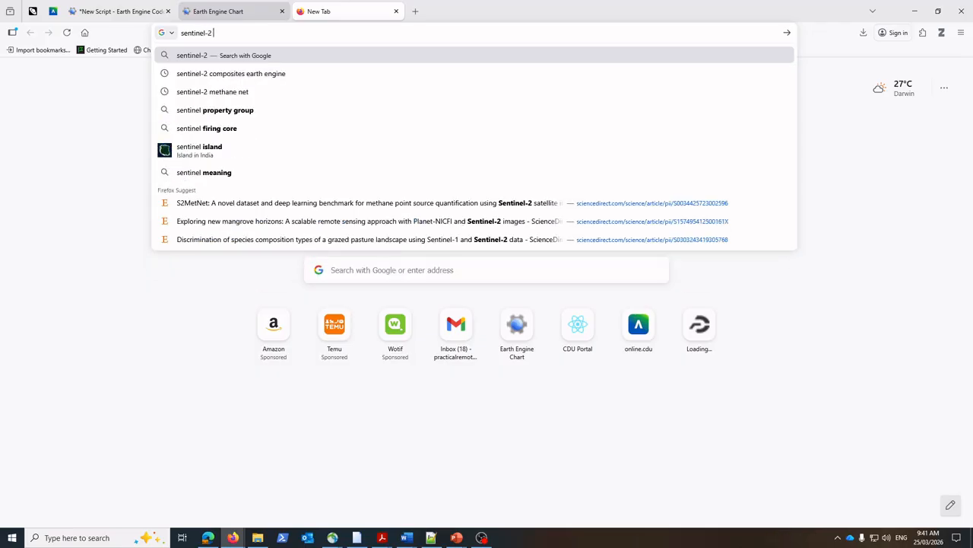
key(Return)
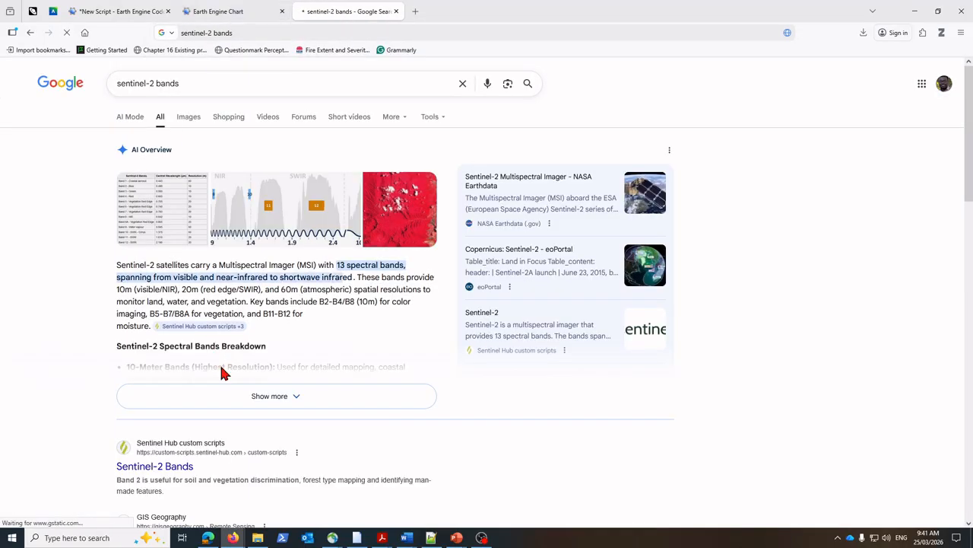
click(308, 392)
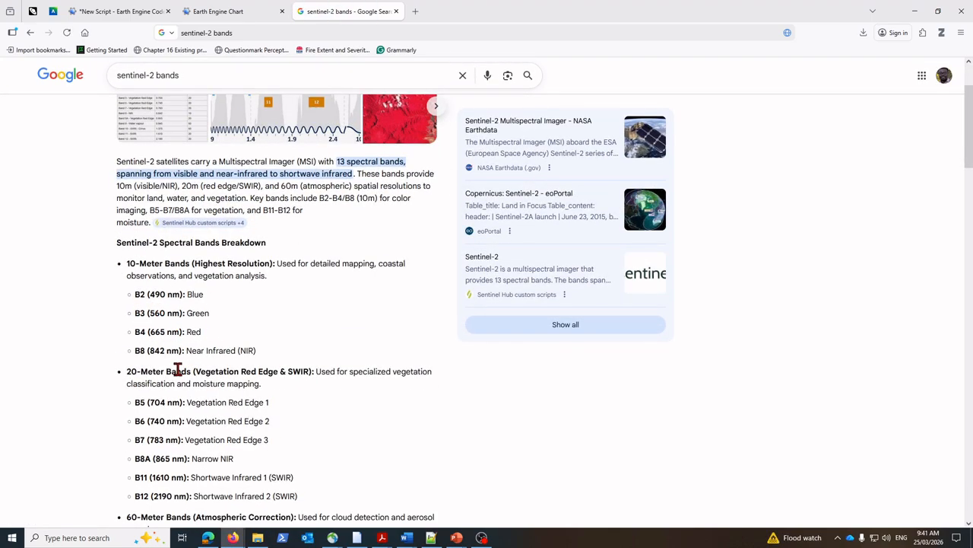
Step: Compare the bands in the script's select call with the web breakdown, checking the B11 shortwave infrared entry, and return to the script
click(122, 11)
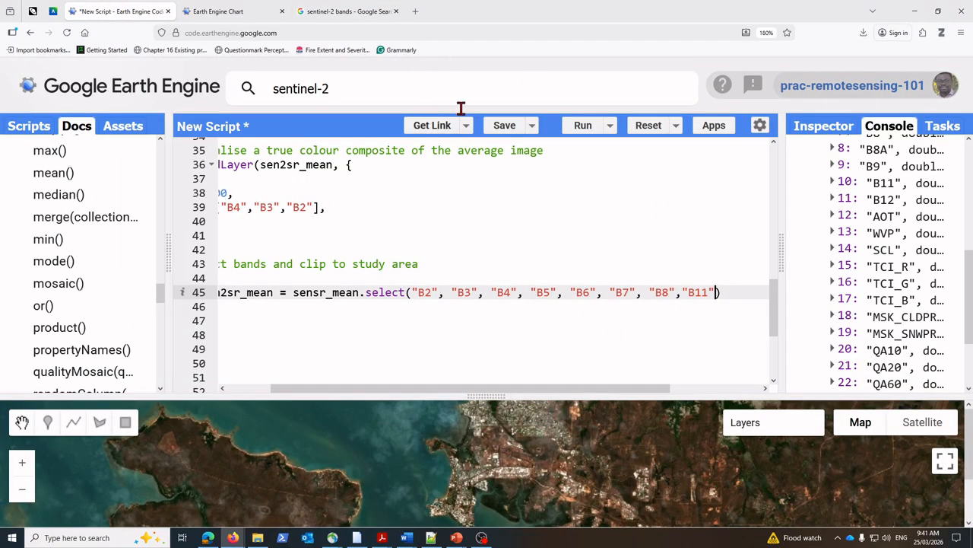
click(332, 11)
scroll(187, 397, down, 1)
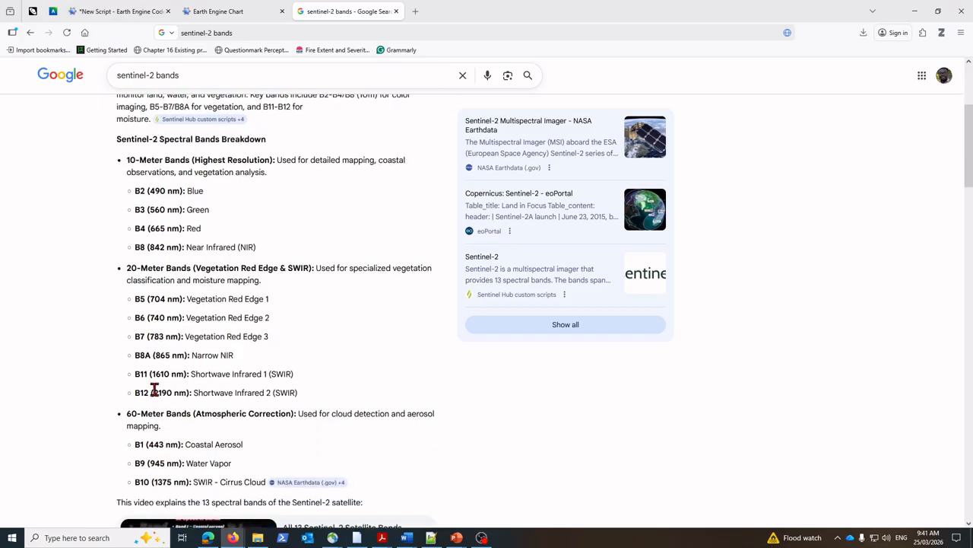
drag(191, 375, 267, 380)
click(74, 8)
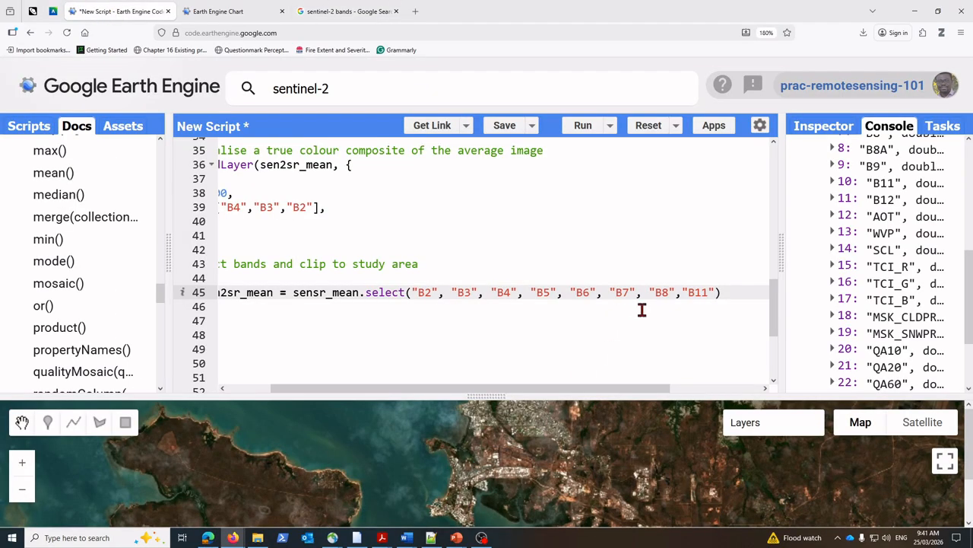
Step: Widen the code editor so the whole band selection statement on line 45 fits, and highlight its select function name
drag(365, 391, 277, 401)
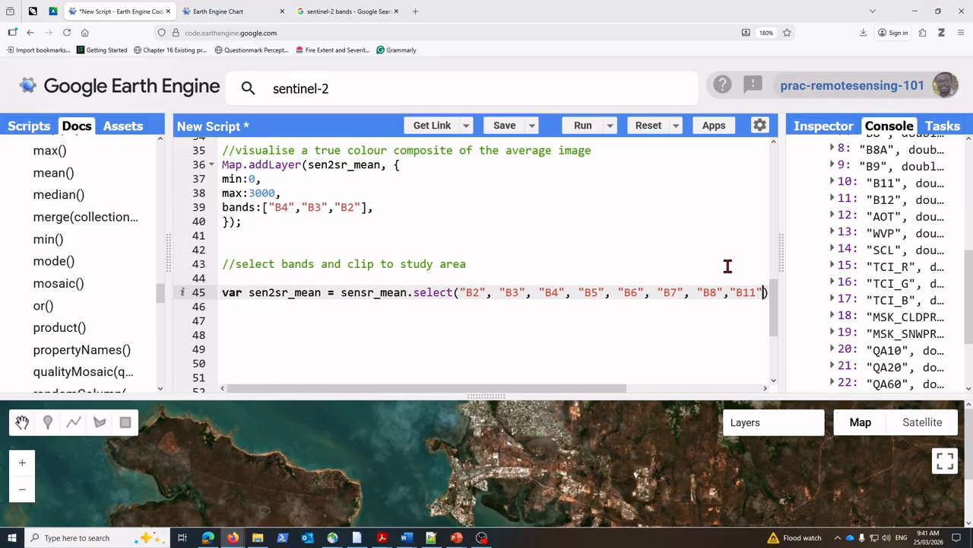
drag(782, 262, 831, 267)
click(769, 294)
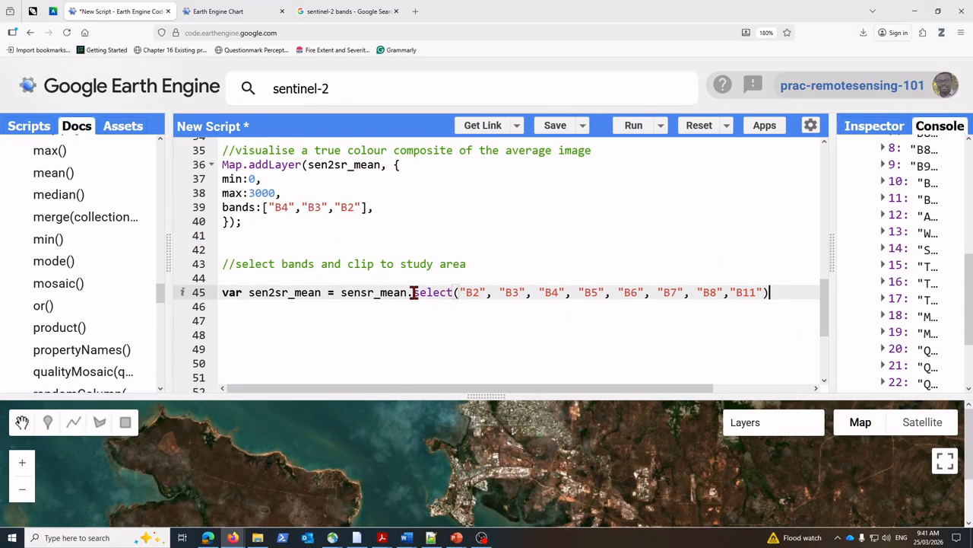
drag(413, 293, 454, 293)
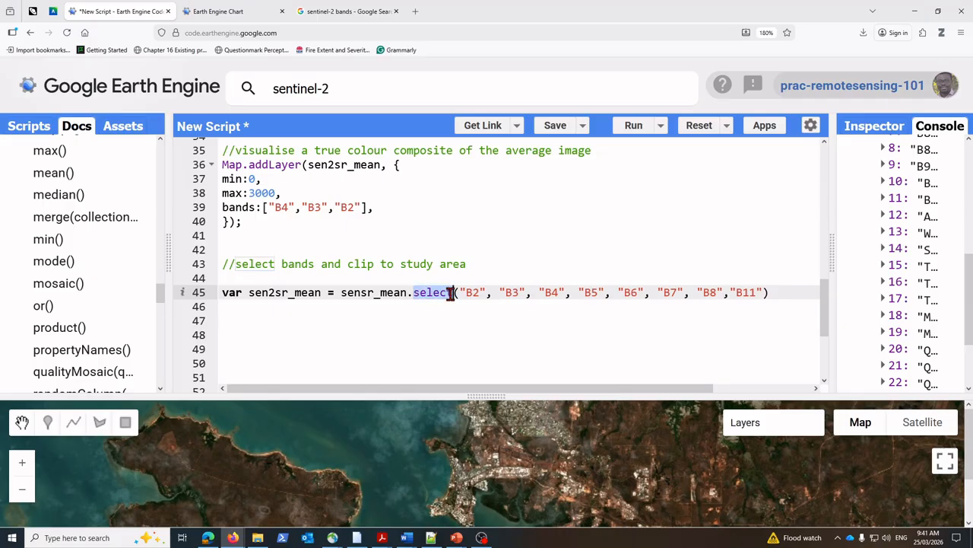
Step: Append a .clip() call to the end of the band selection statement on line 45
click(821, 295)
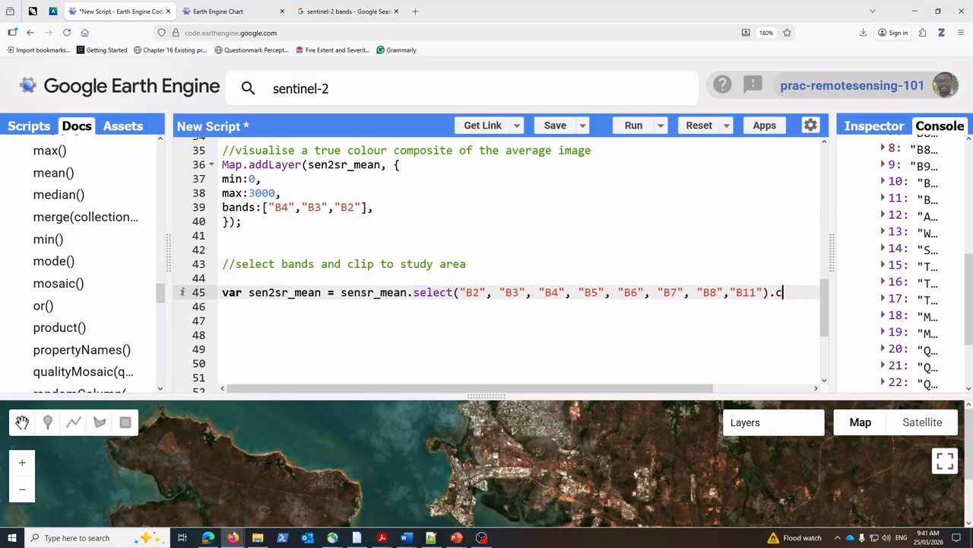
text(.clip()
Step: Widen the documentation and output areas, review the printed image's band list from B1 onward, and enlarge the code editor again
drag(169, 262, 209, 264)
drag(831, 259, 639, 258)
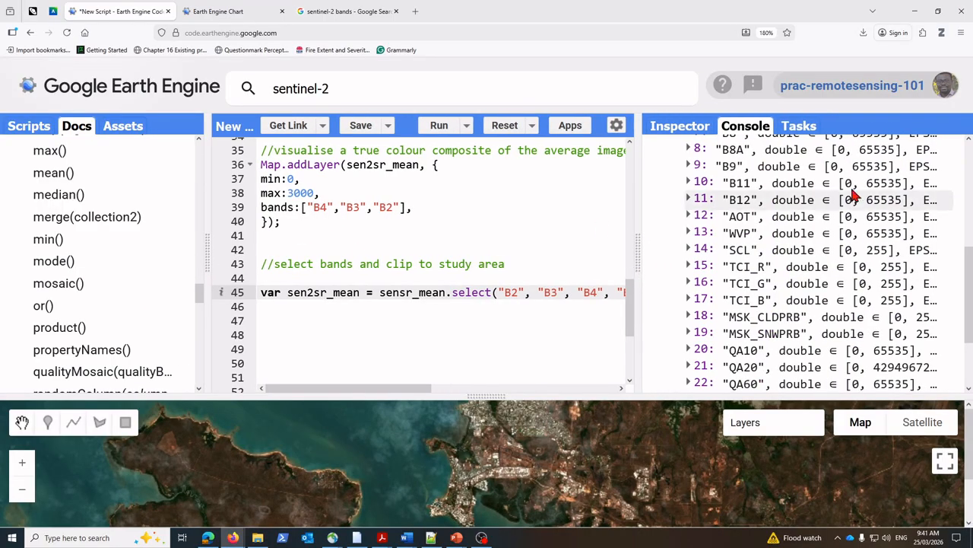
scroll(870, 222, up, 3)
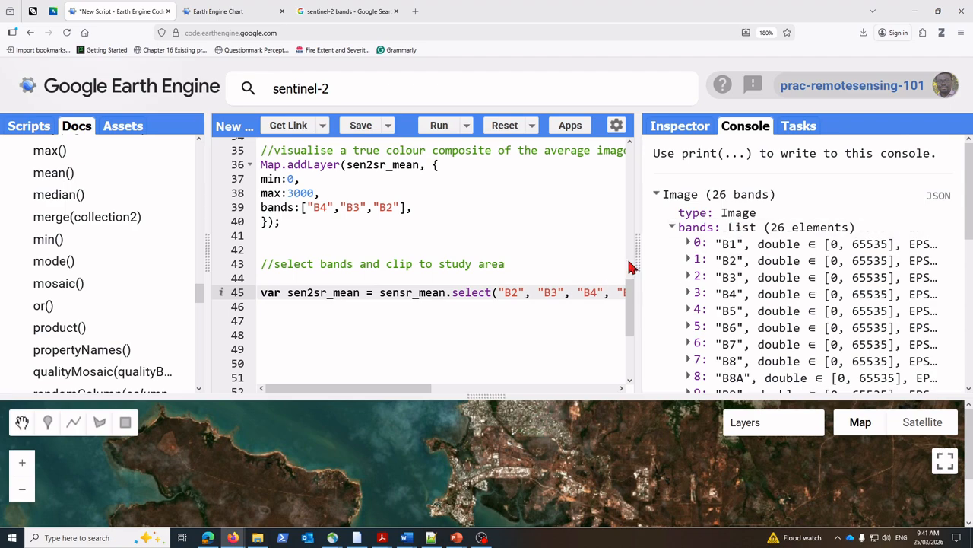
drag(639, 261, 789, 262)
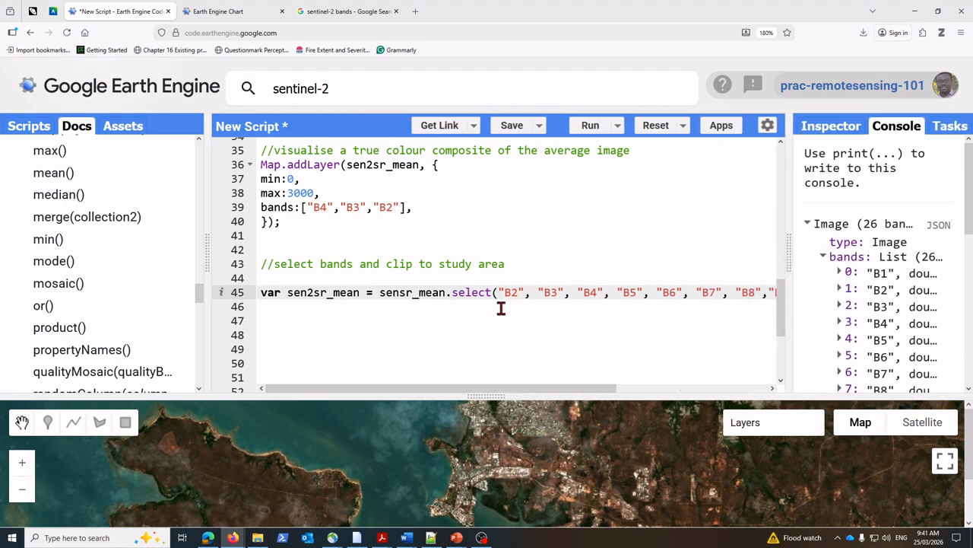
Step: Collapse the ee.ImageCollection documentation, expand ee.Image, and open its clip(geometry) entry
scroll(46, 209, up, 15)
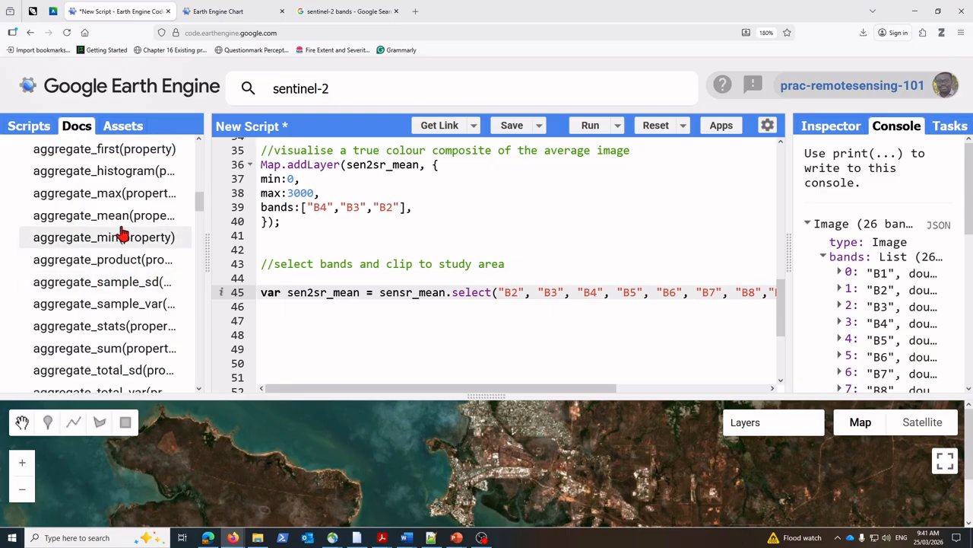
scroll(68, 274, down, 4)
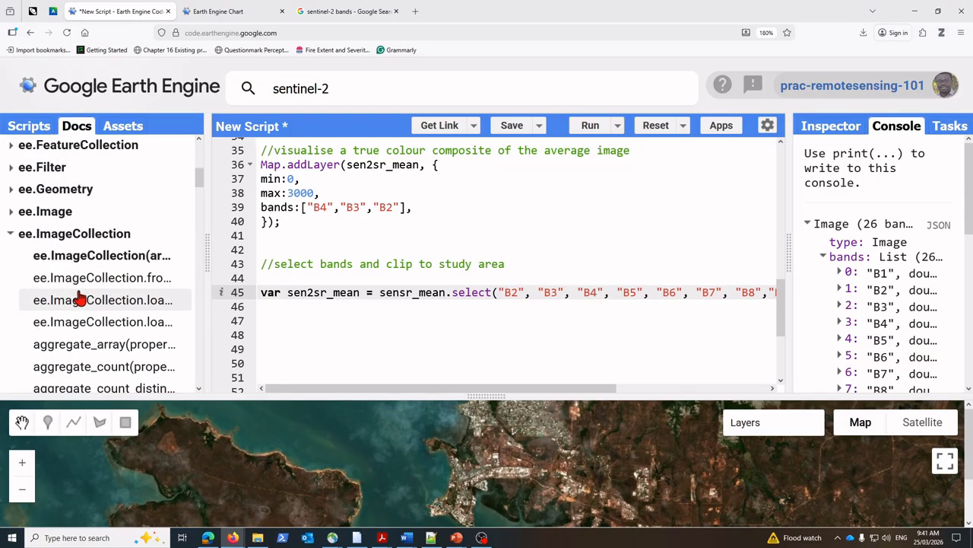
click(10, 236)
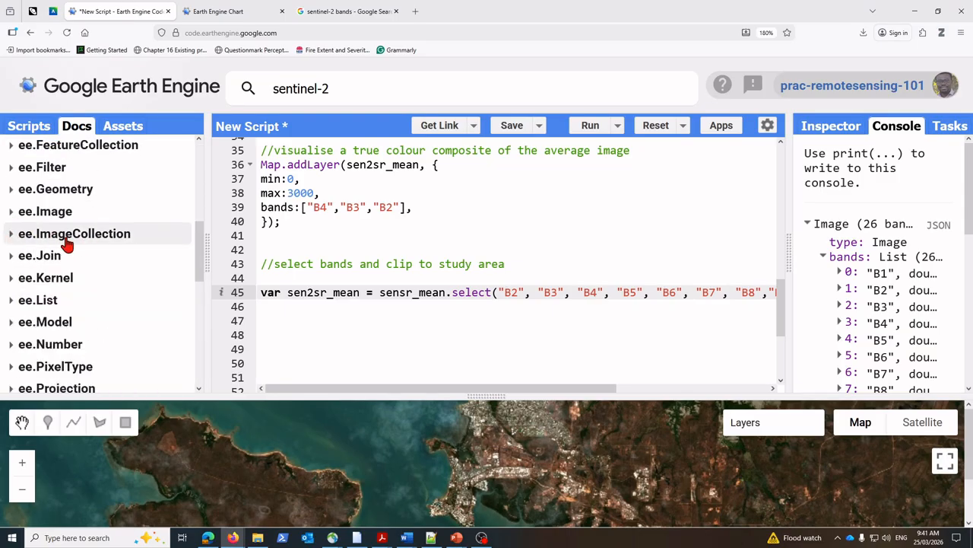
click(11, 211)
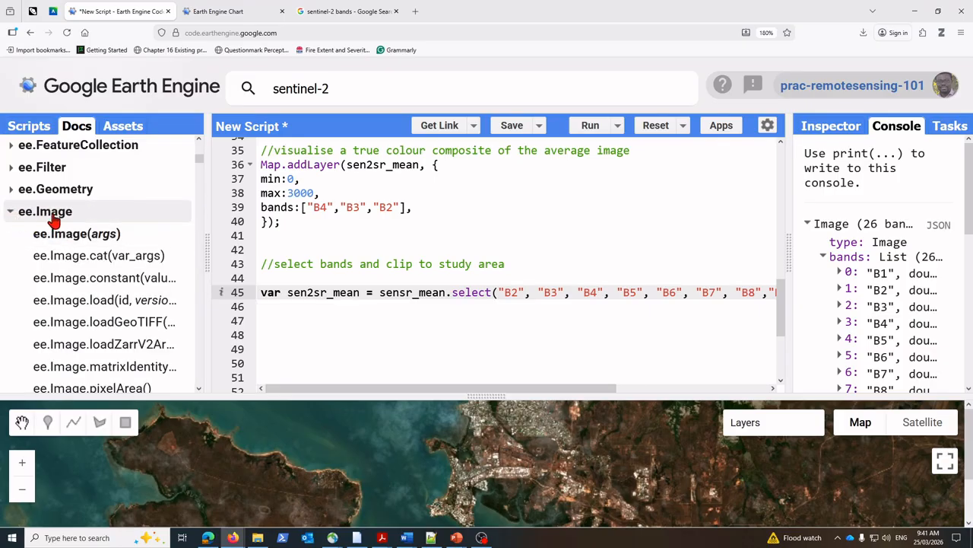
scroll(76, 233, down, 12)
scroll(76, 267, down, 5)
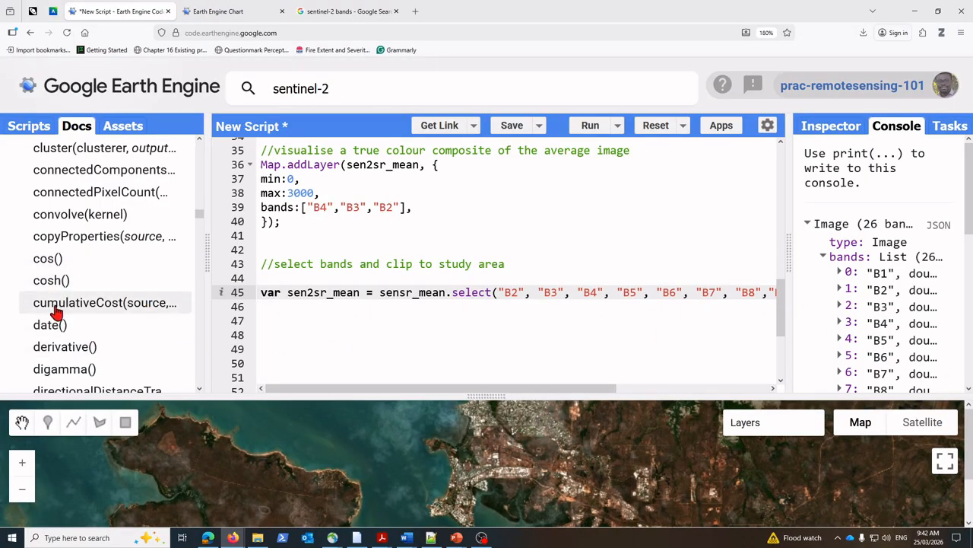
scroll(64, 238, up, 5)
scroll(64, 238, up, 1)
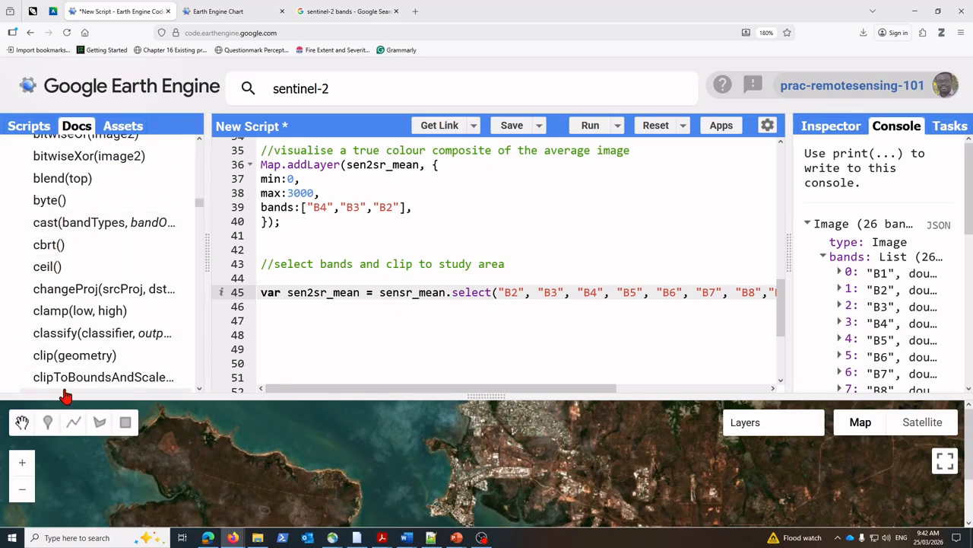
click(52, 355)
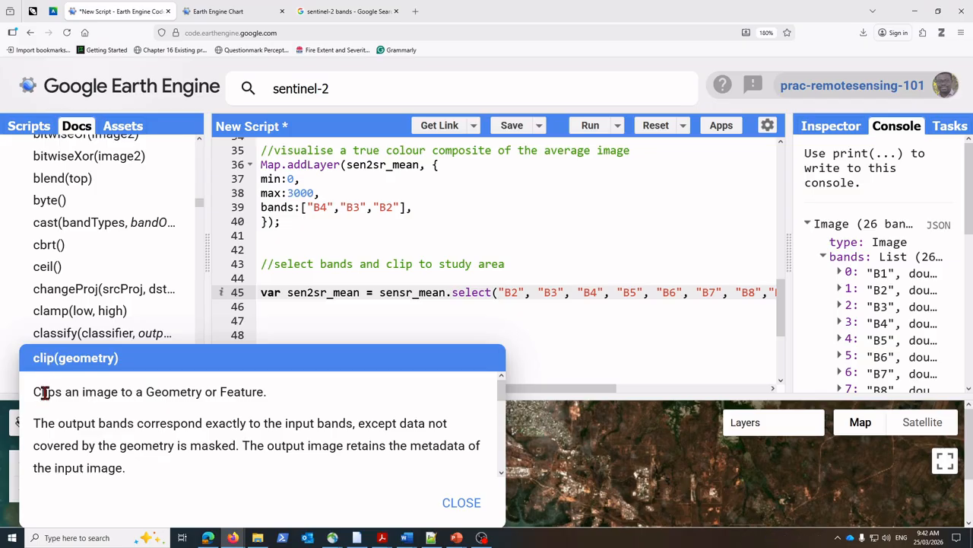
Step: Read the clip(geometry) description and arguments, highlighting the geometry parameter, and close the entry
drag(58, 359, 117, 368)
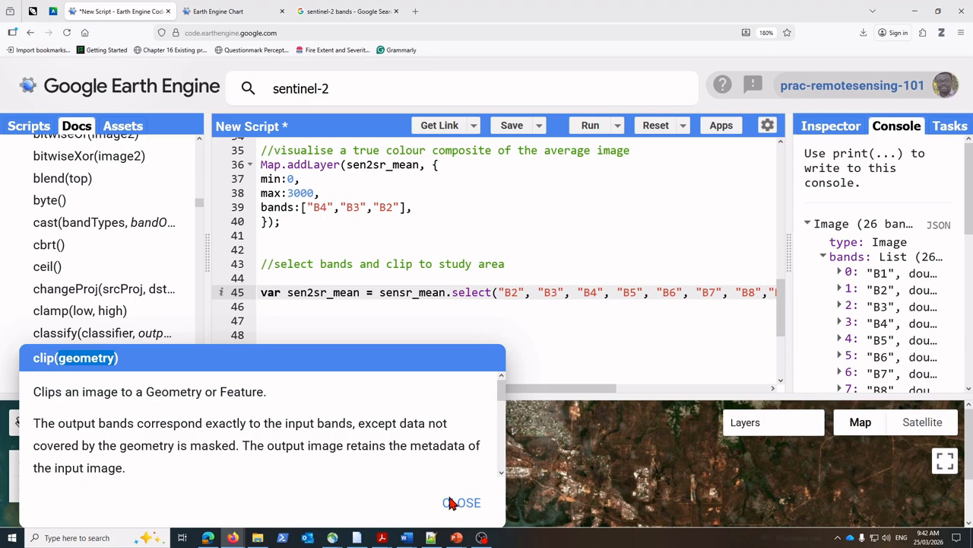
scroll(190, 458, down, 3)
scroll(199, 455, down, 1)
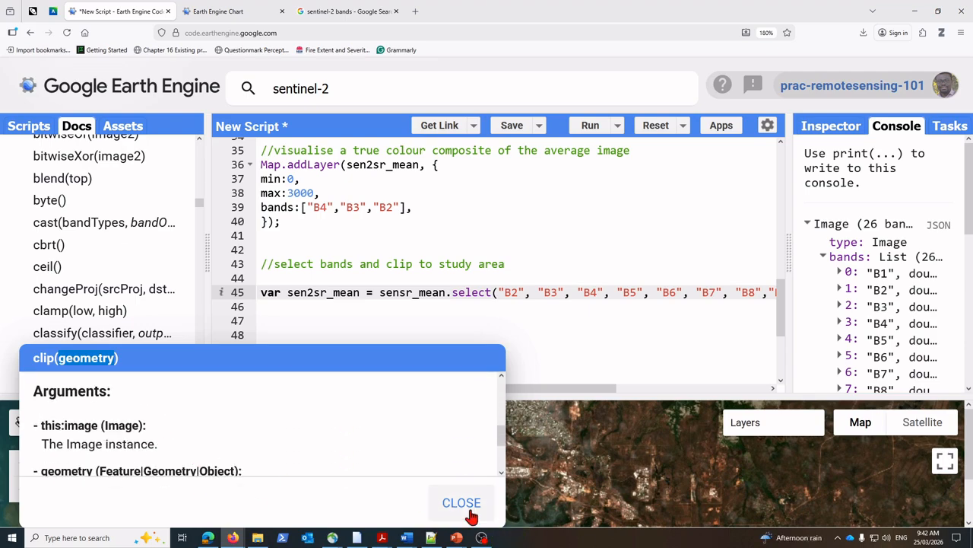
scroll(118, 430, down, 2)
scroll(106, 428, up, 4)
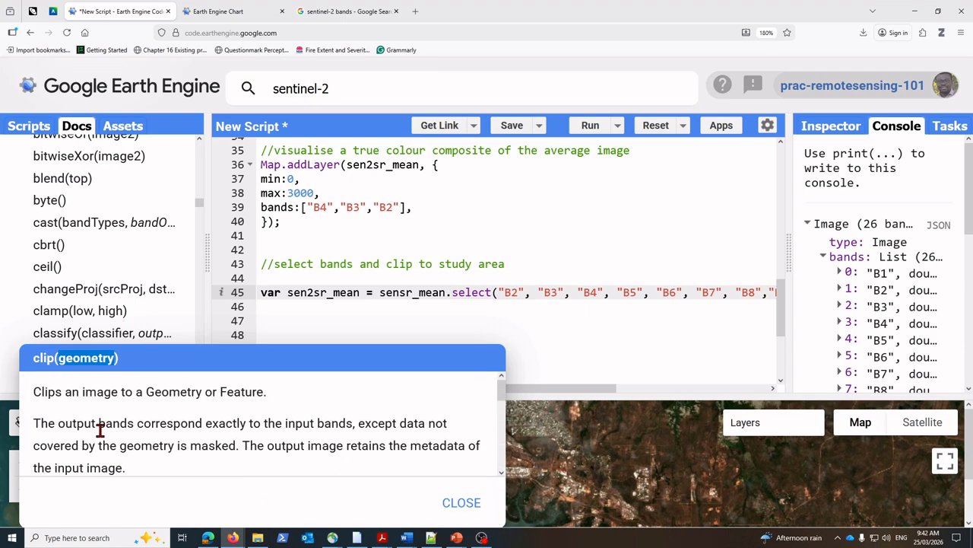
click(470, 510)
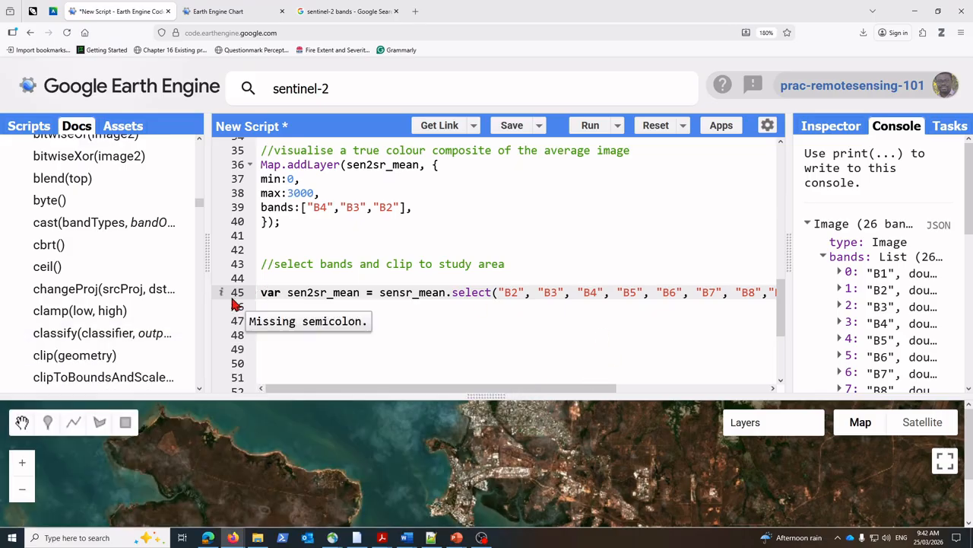
Step: Find the select(var_args) entry in the ee.Image documentation, open it briefly, and close it
scroll(113, 300, down, 20)
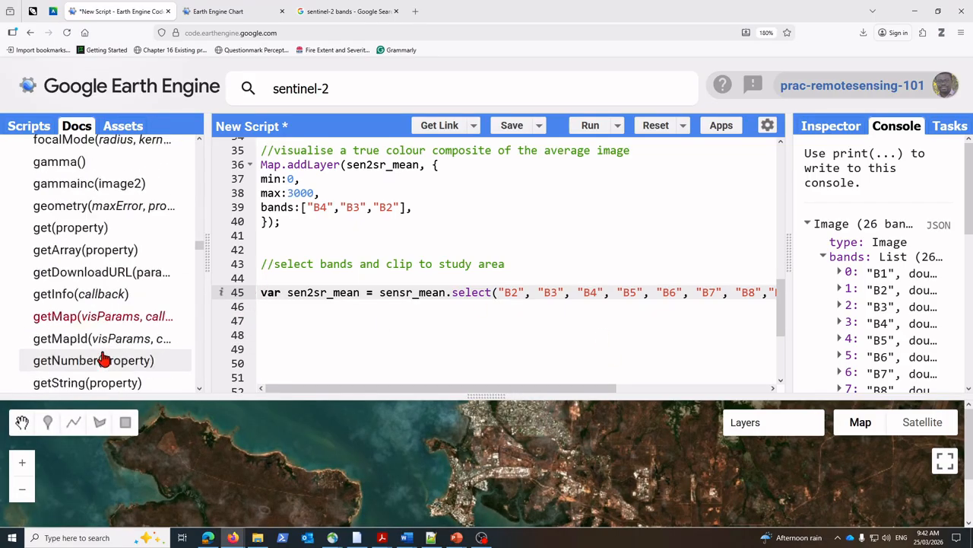
scroll(93, 355, down, 10)
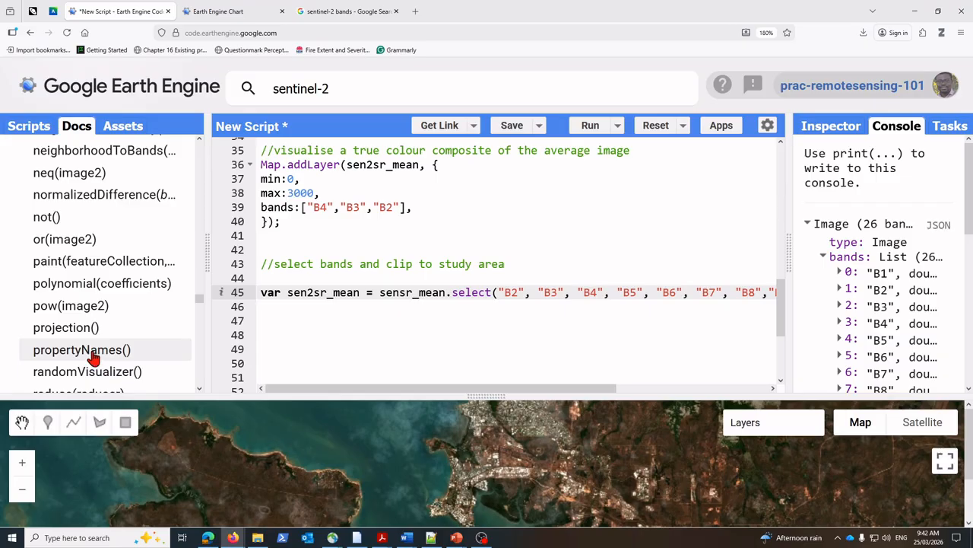
scroll(93, 356, down, 10)
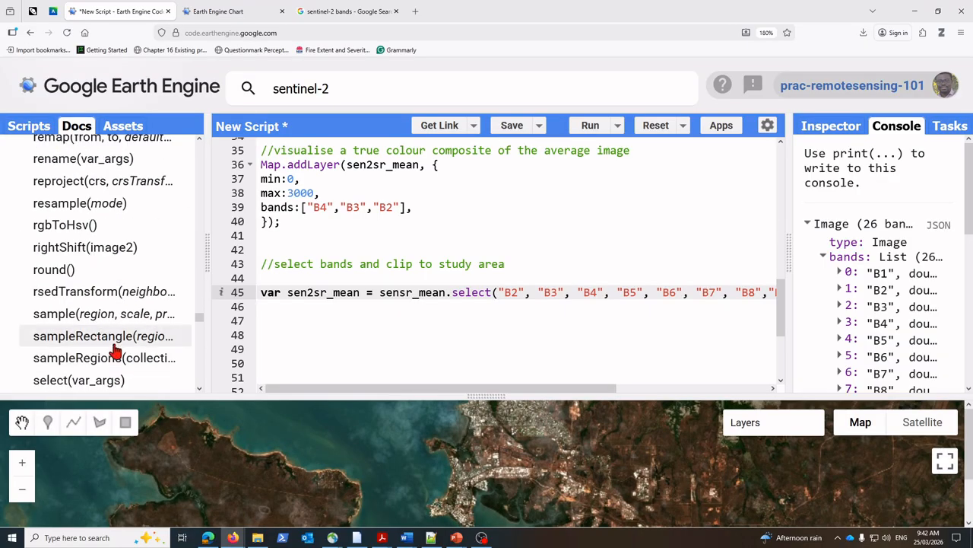
scroll(114, 350, down, 5)
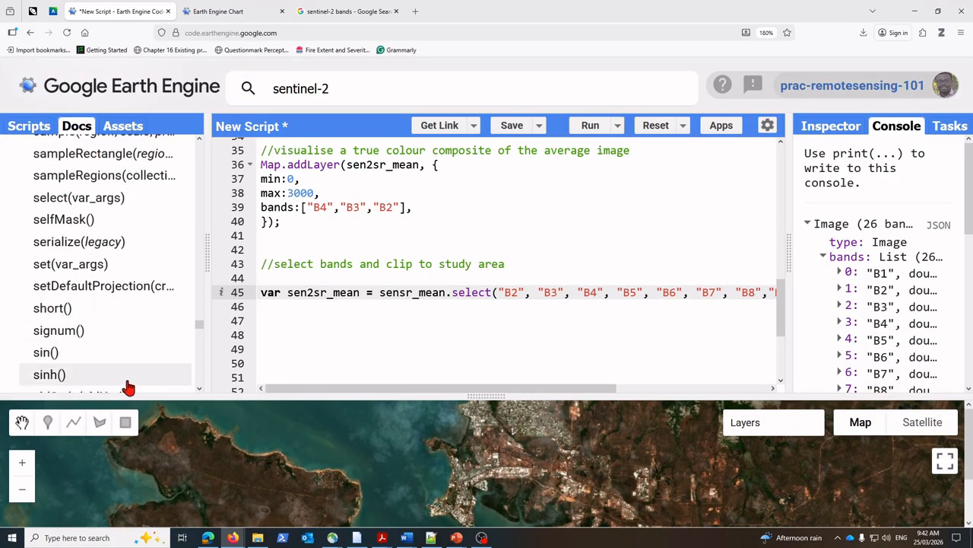
click(69, 200)
click(459, 501)
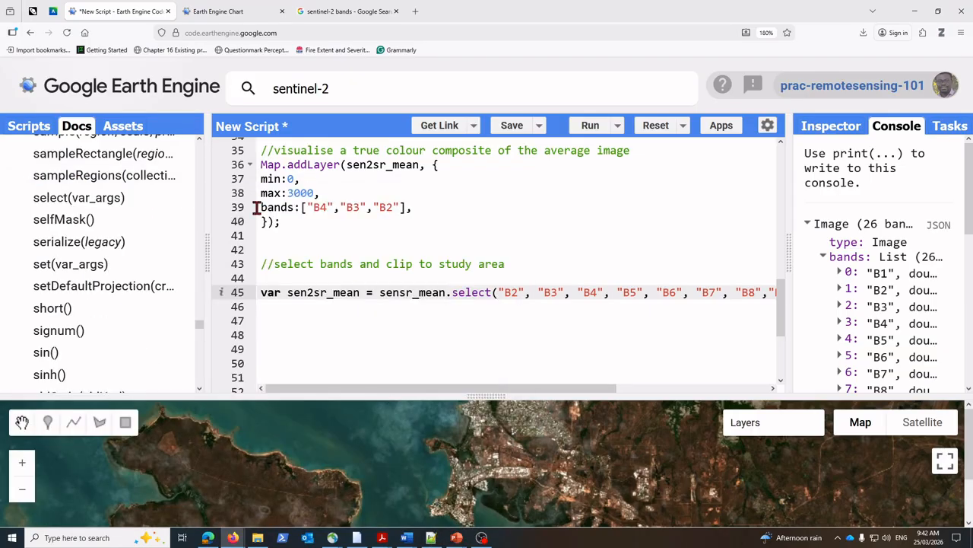
Step: Widen the code editor so line 45 shows its clip call, and look through the script down to the commented band list
drag(211, 262, 120, 245)
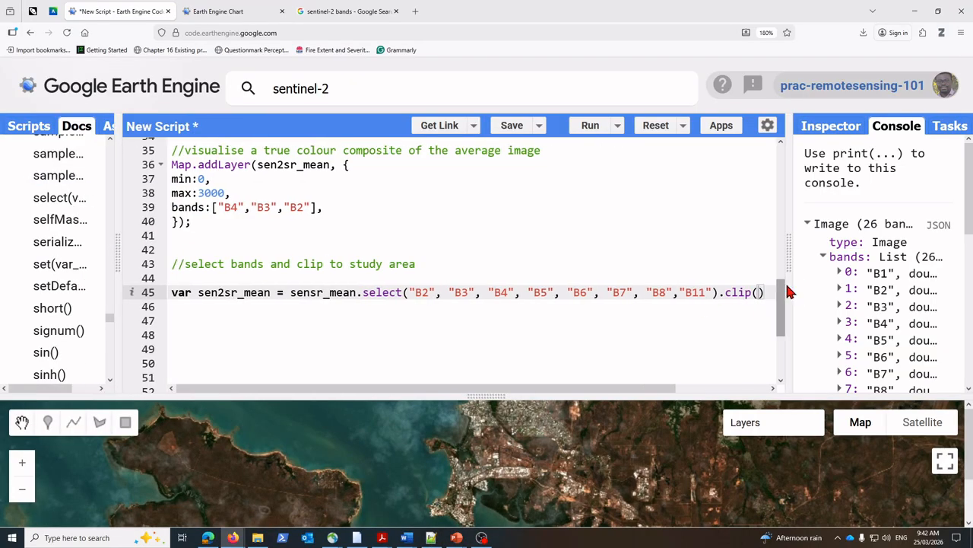
scroll(787, 270, up, 5)
scroll(699, 296, down, 8)
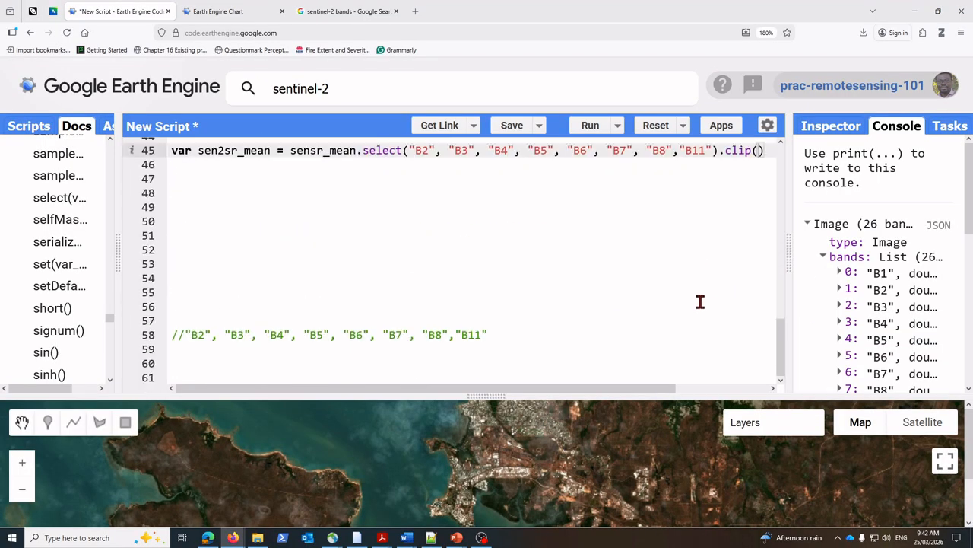
scroll(699, 293, up, 5)
scroll(783, 384, down, 2)
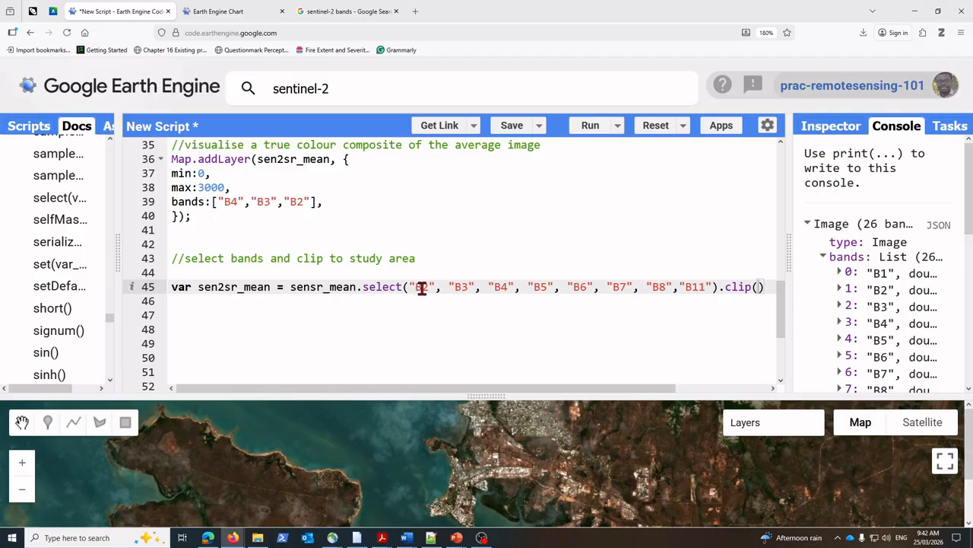
Step: Enlarge the map area and reposition the map to examine the Darwin image
click(758, 287)
drag(486, 394, 489, 250)
drag(494, 326, 462, 357)
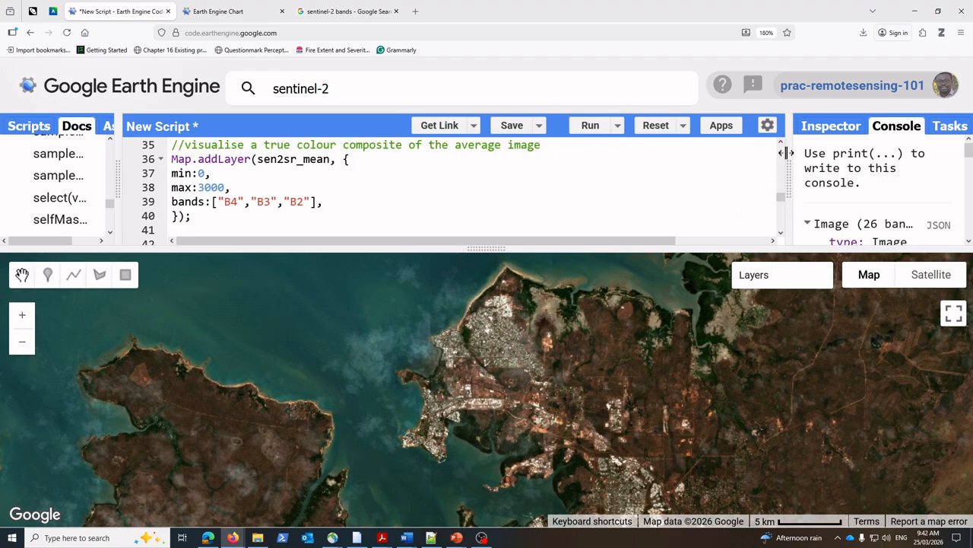
Step: Copy the study area variable name roiDarwin from the polygon definition on line 2
drag(780, 198, 782, 150)
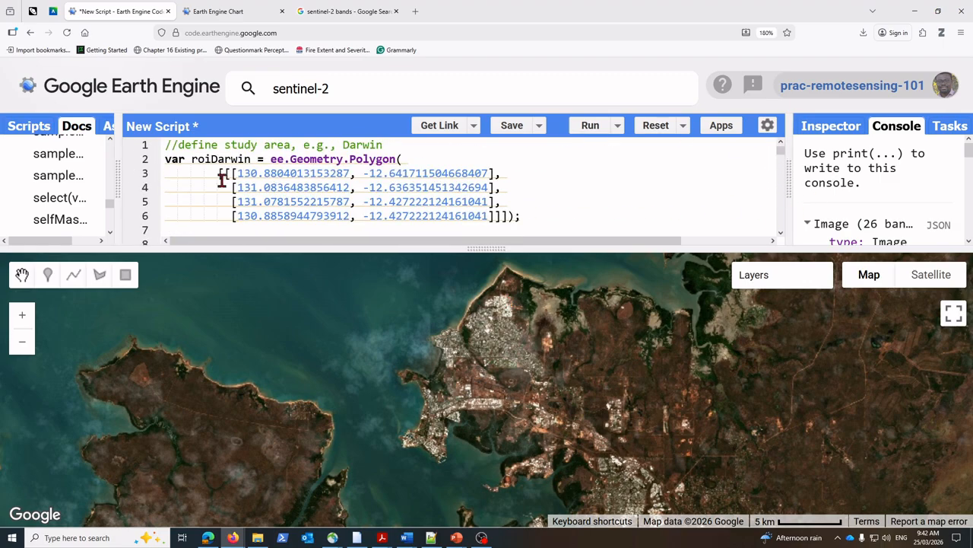
mouse_move(195, 160)
drag(190, 159, 251, 159)
key(ctrl+c)
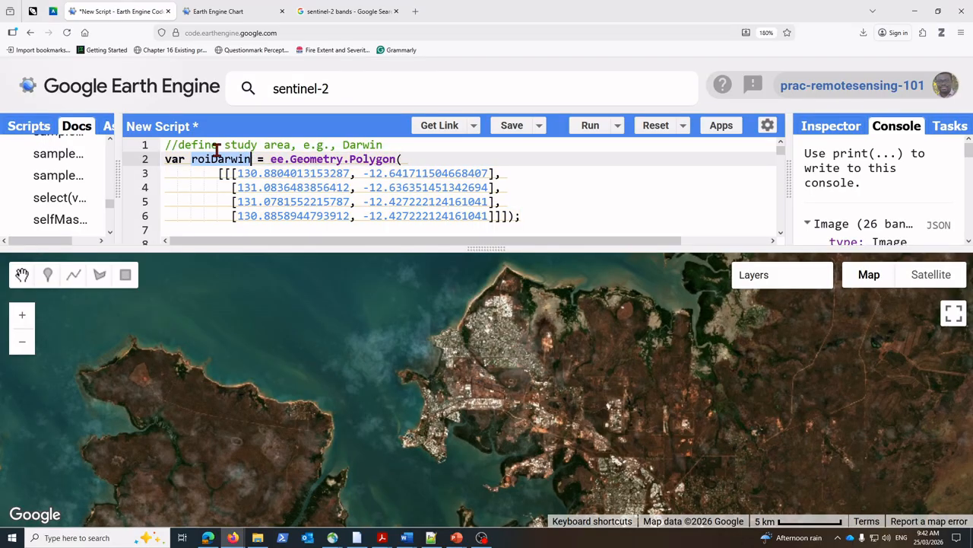
scroll(591, 174, down, 5)
scroll(619, 198, up, 2)
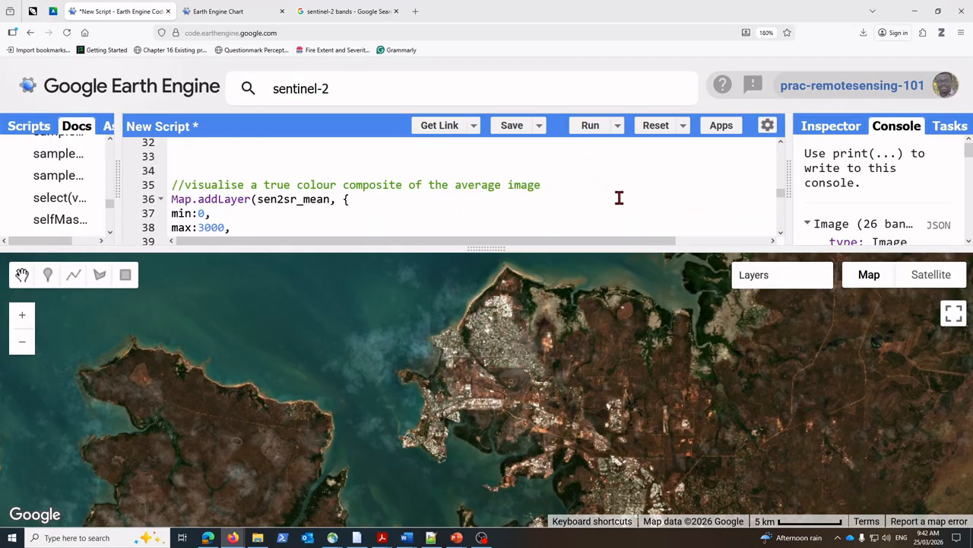
Step: Insert roiDarwin as the argument of the clip call on line 45 and widen the code editor to check the statement
click(780, 234)
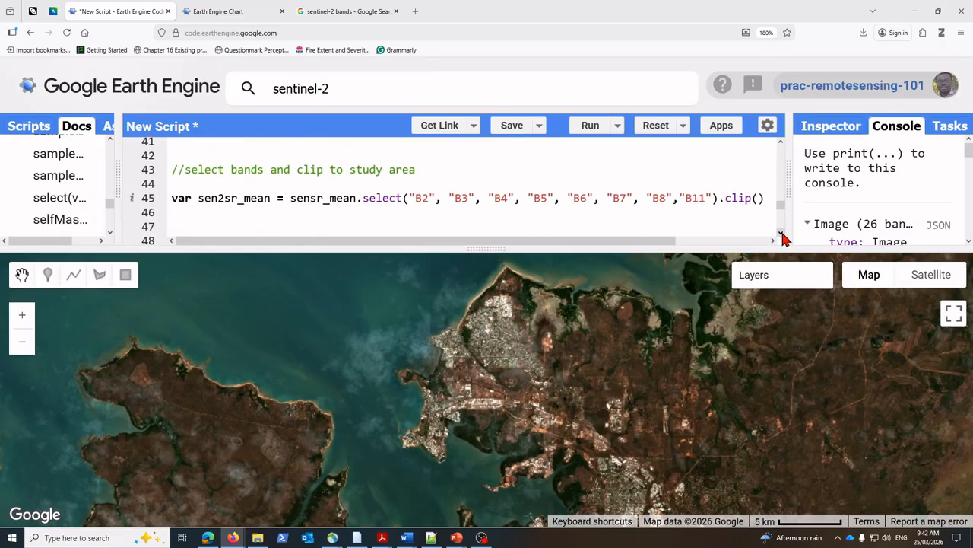
scroll(781, 228, down, 1)
click(759, 158)
key(ctrl+v)
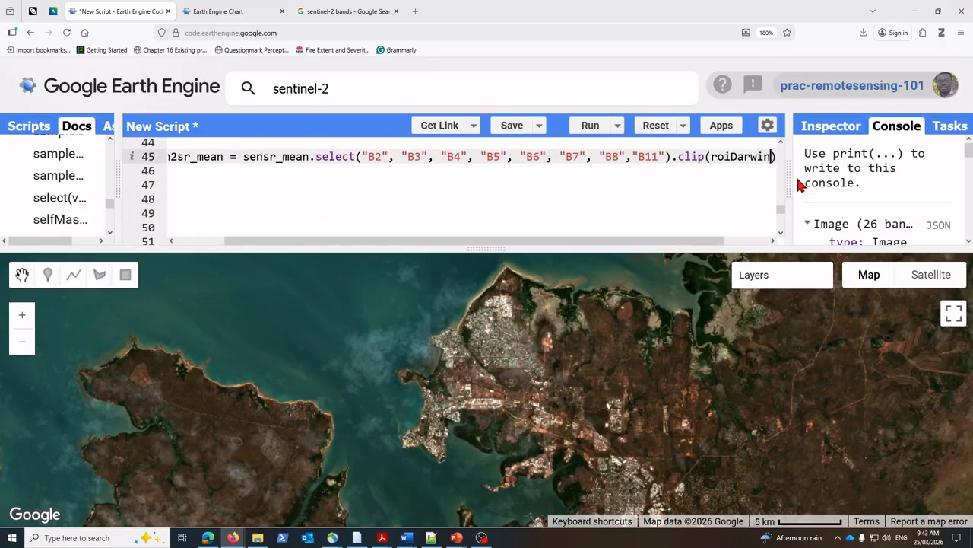
drag(789, 180, 832, 185)
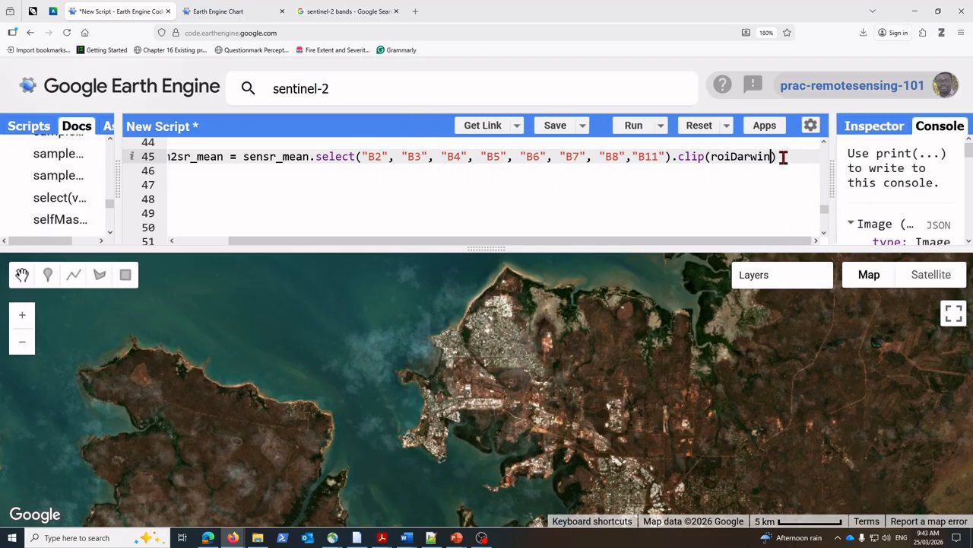
drag(314, 241, 196, 242)
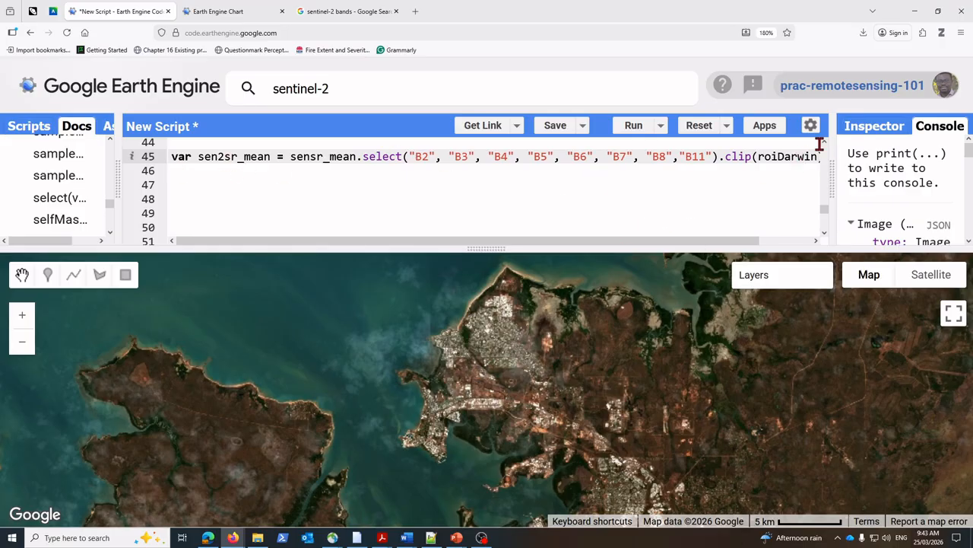
Step: Copy the true colour Map.addLayer block from lines 36 to 40 and paste it below the clip statement on line 45
scroll(826, 140, up, 1)
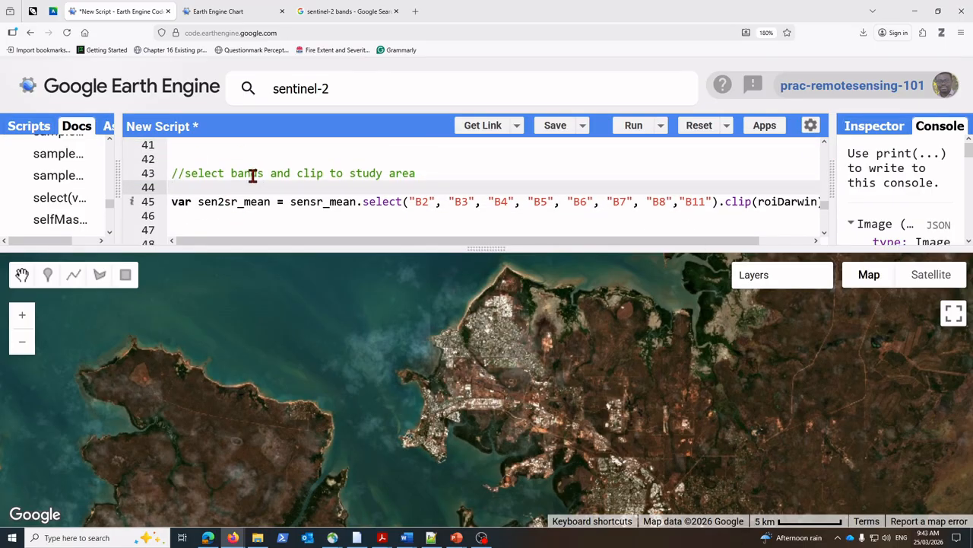
scroll(252, 175, up, 3)
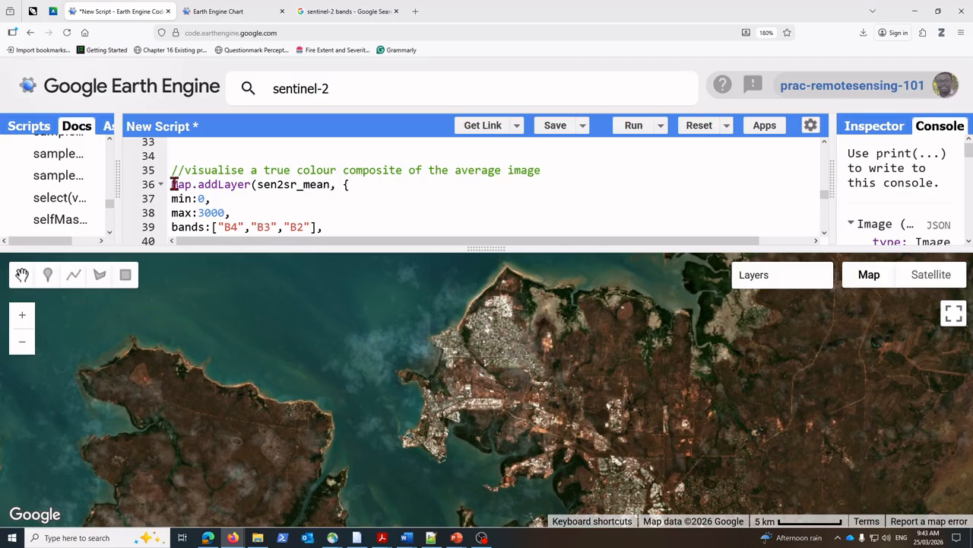
drag(172, 184, 229, 159)
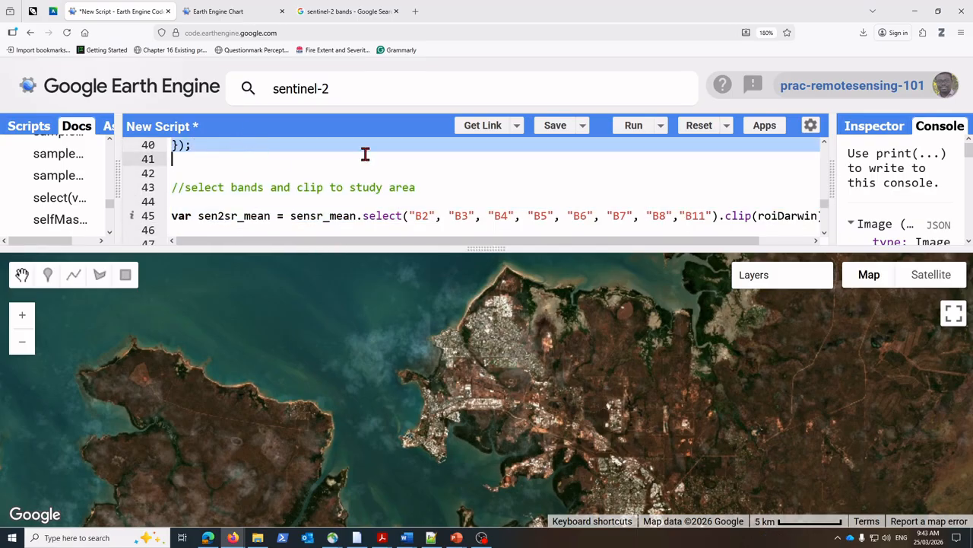
drag(495, 246, 496, 405)
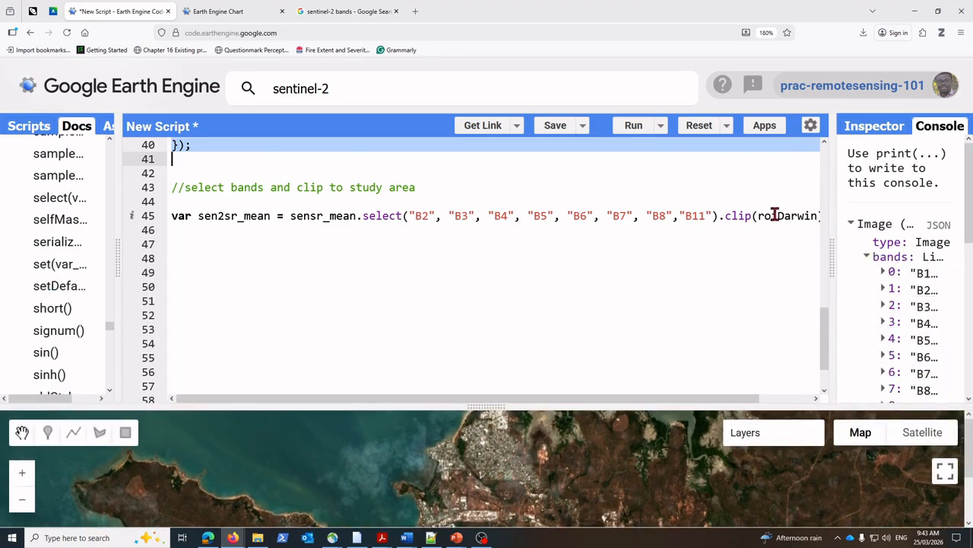
drag(832, 256, 846, 261)
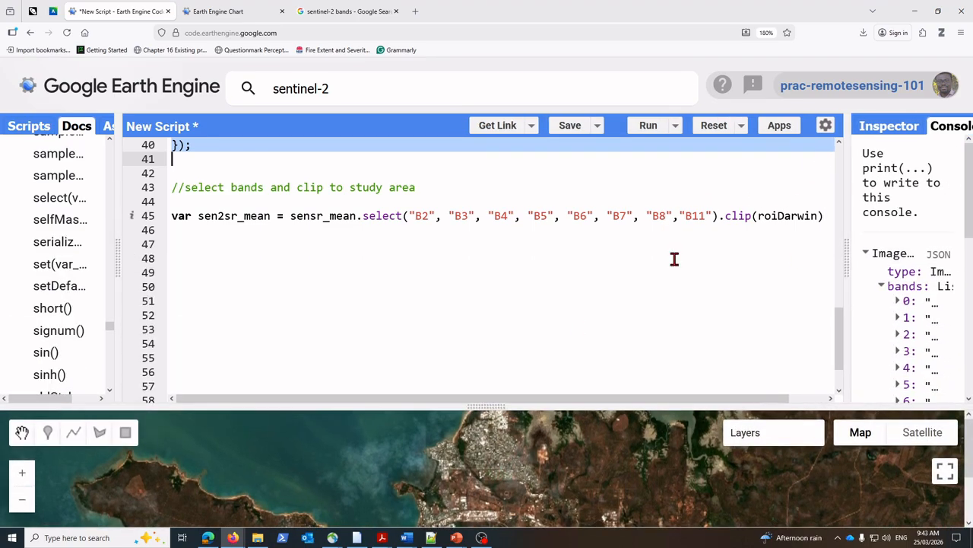
click(185, 228)
text(Map.addLayer(sen2sr_mean, { min:0, max:3000, bands:["B4","B3","B2"], });)
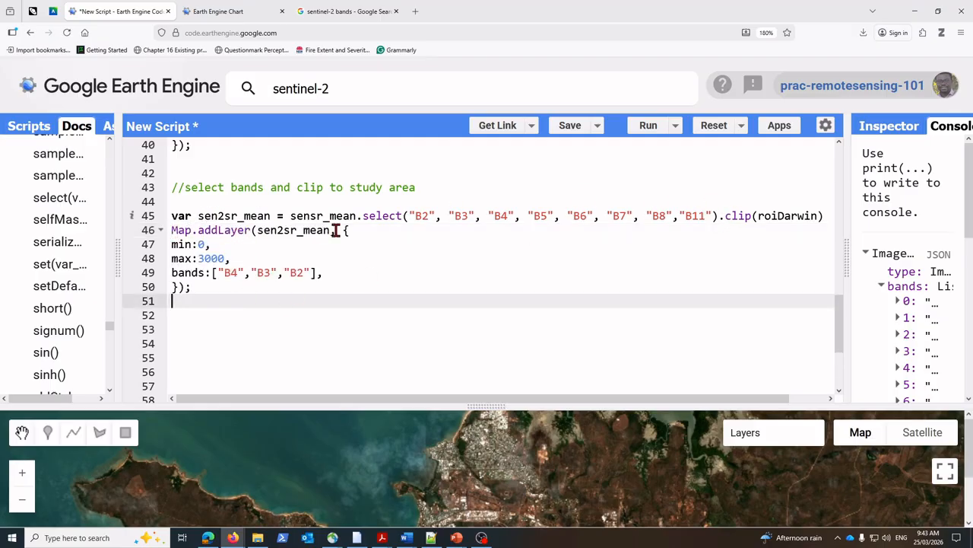
Step: Run the script, enlarge the console to read its output, and check the image variable names on lines 45 and 46
click(648, 127)
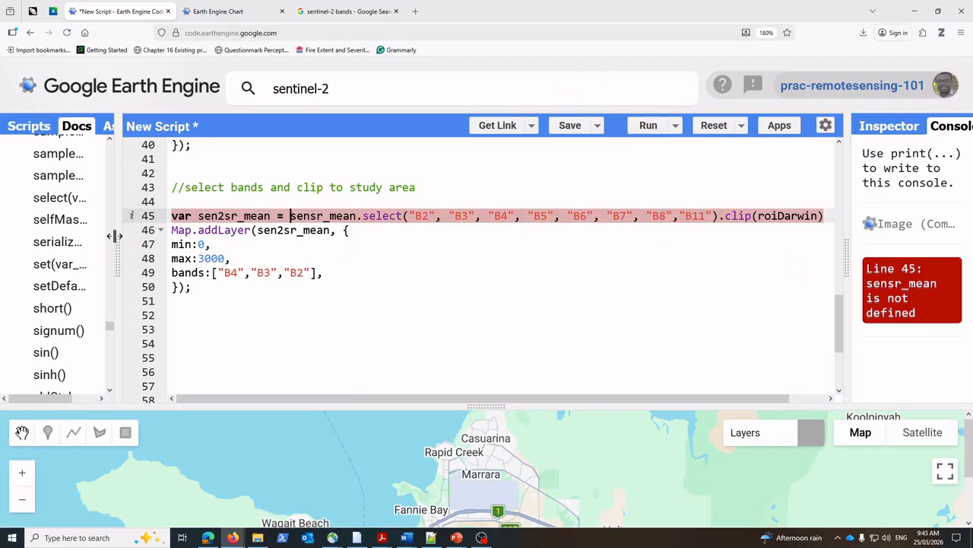
drag(118, 239, 79, 251)
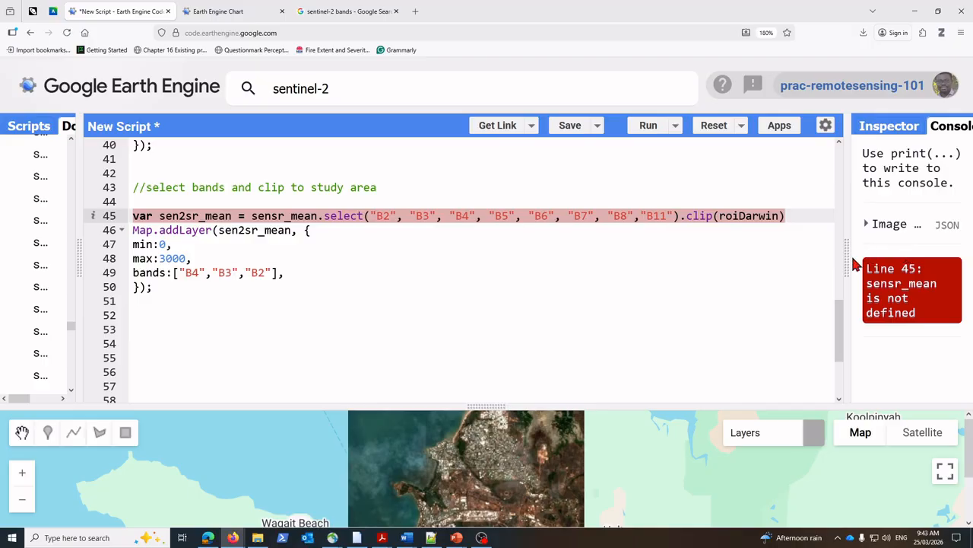
drag(847, 265, 608, 253)
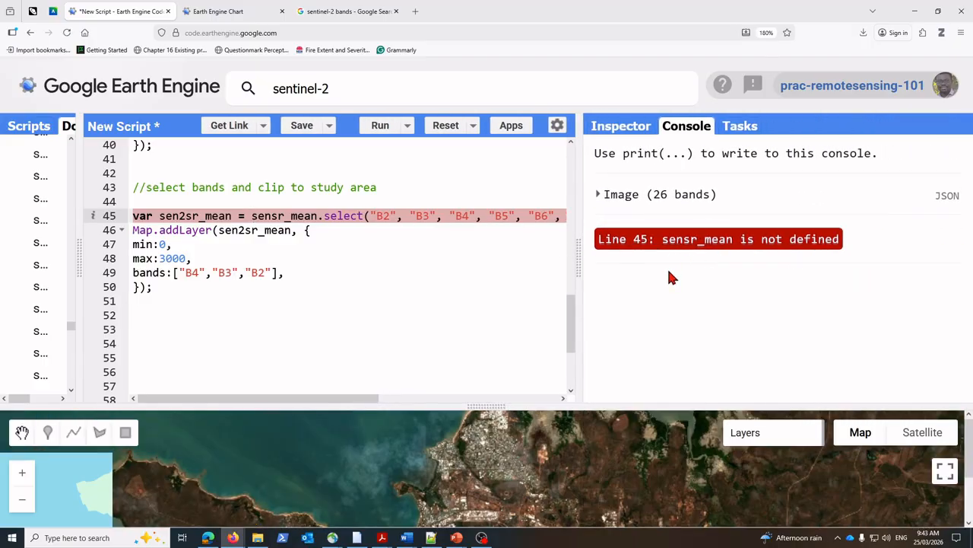
drag(578, 266, 654, 265)
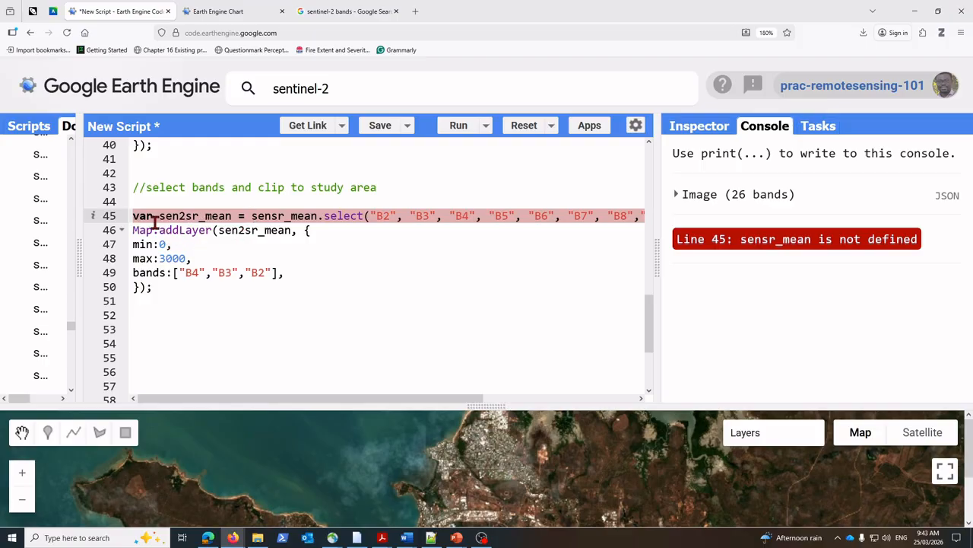
drag(159, 218, 232, 217)
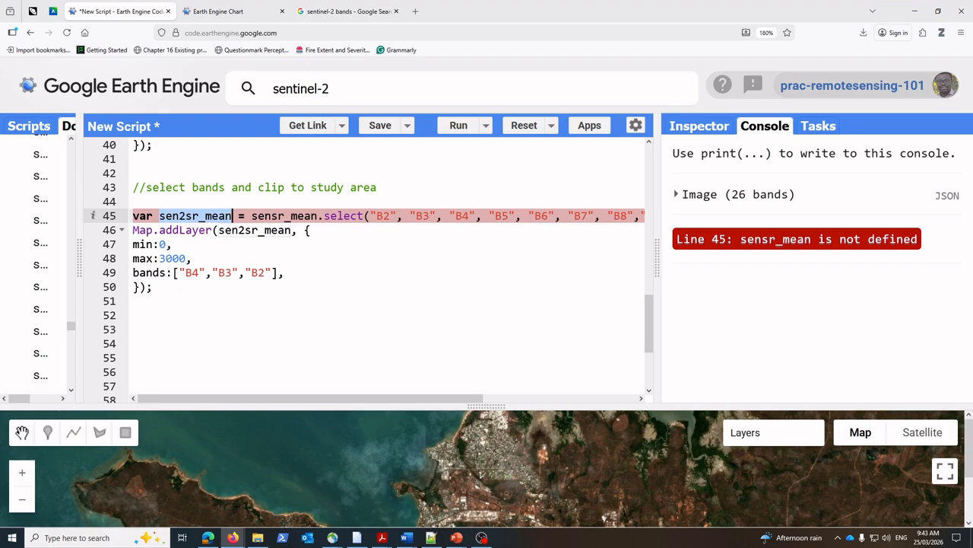
click(294, 230)
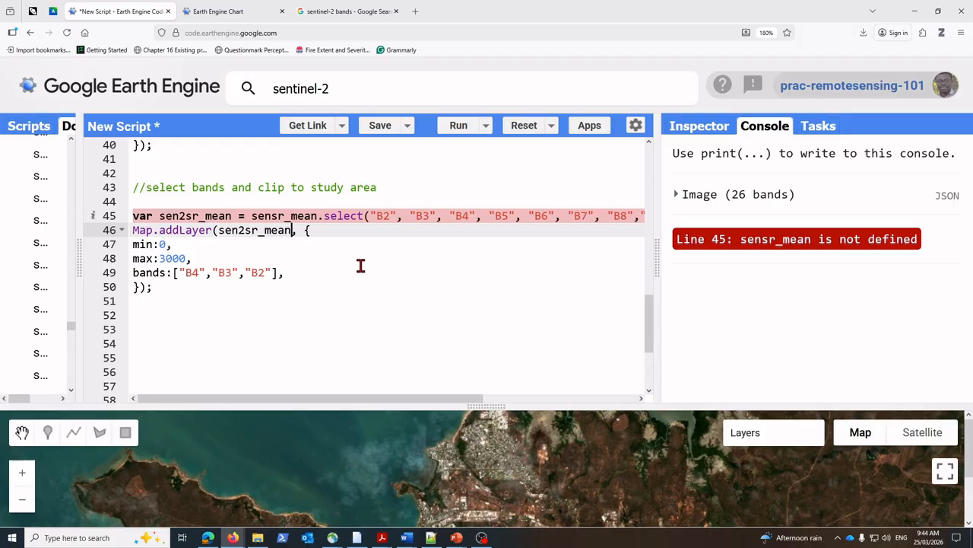
Step: Correct the source image name before the select call on line 45 to sen2sr_mean and rerun the script
scroll(373, 293, up, 3)
click(332, 354)
click(289, 314)
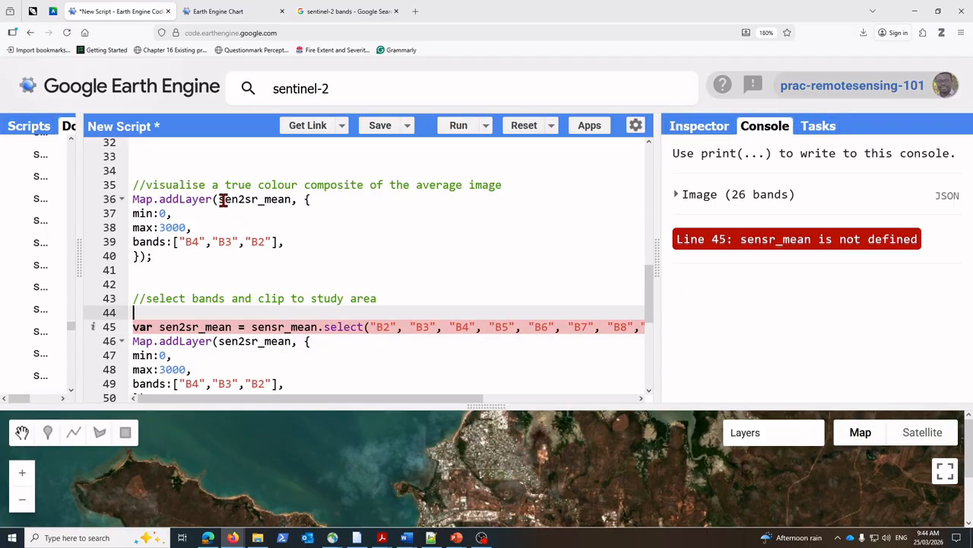
drag(219, 199, 293, 199)
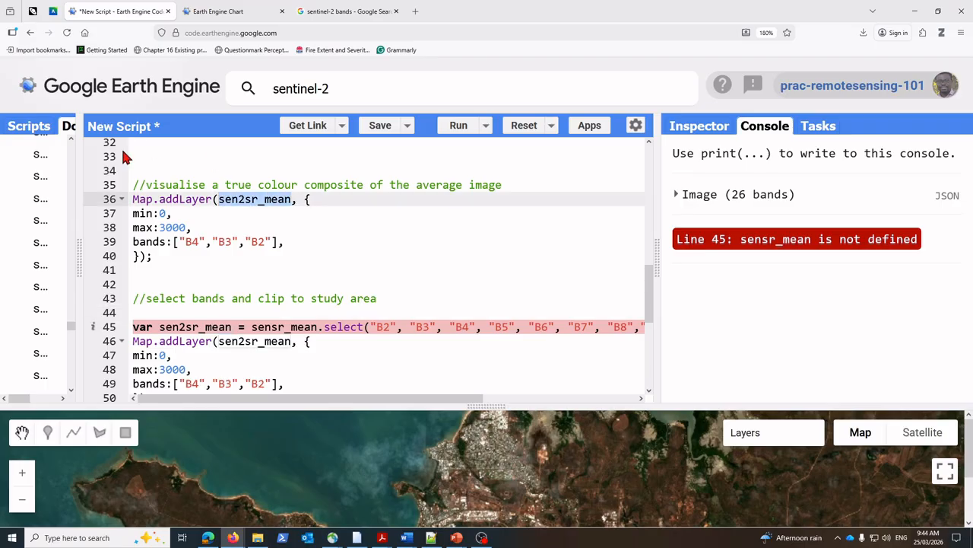
click(317, 327)
key(BackSpace)
key(BackSpace)
key(BackSpace)
key(BackSpace)
key(BackSpace)
key(BackSpace)
key(BackSpace)
key(BackSpace)
key(BackSpace)
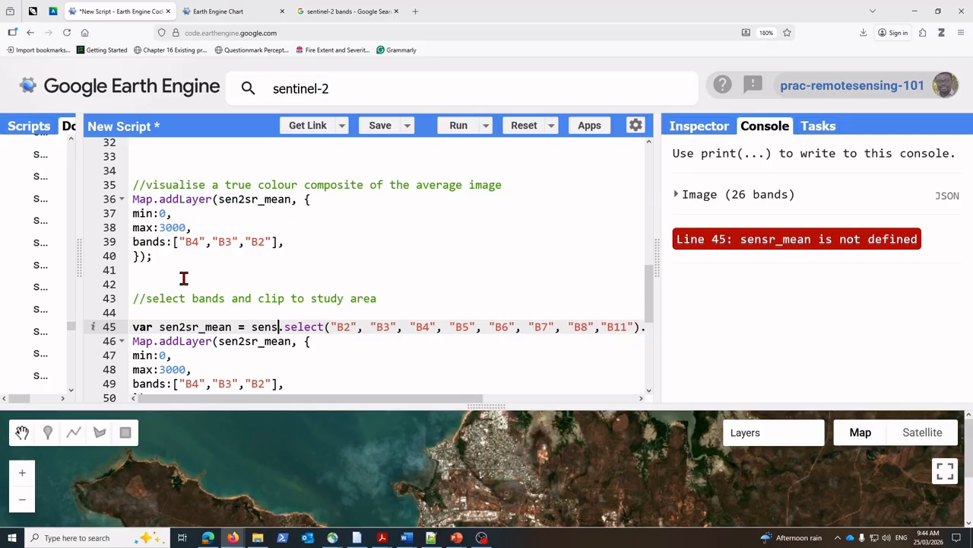
text(en2sr_mean)
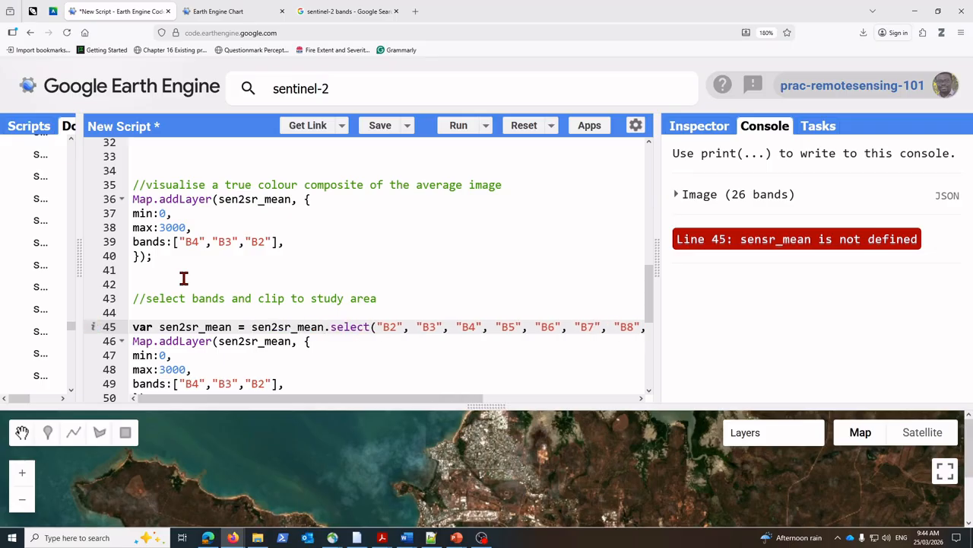
click(457, 126)
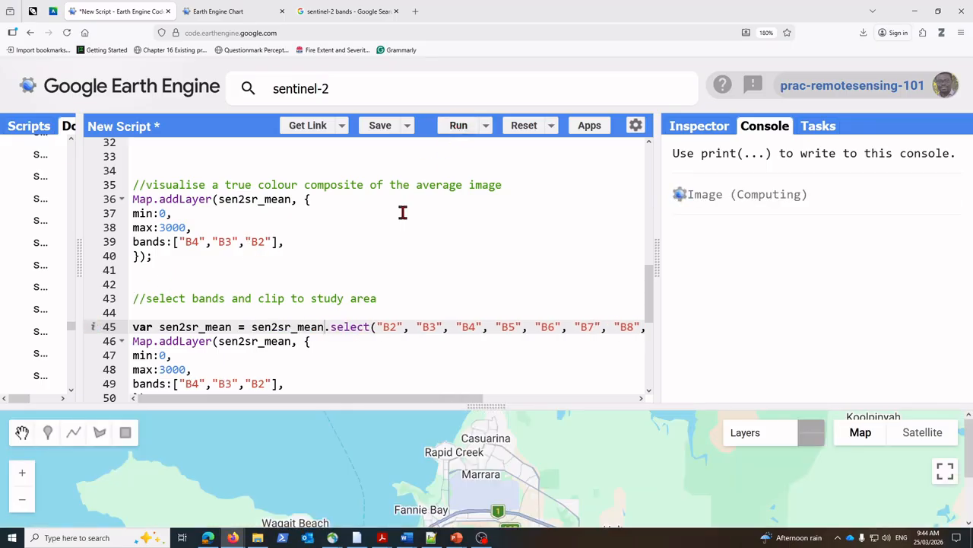
Step: Enlarge the map area over Darwin and hide Layer 1 so that only the clipped Layer 2 is displayed
scroll(318, 350, down, 2)
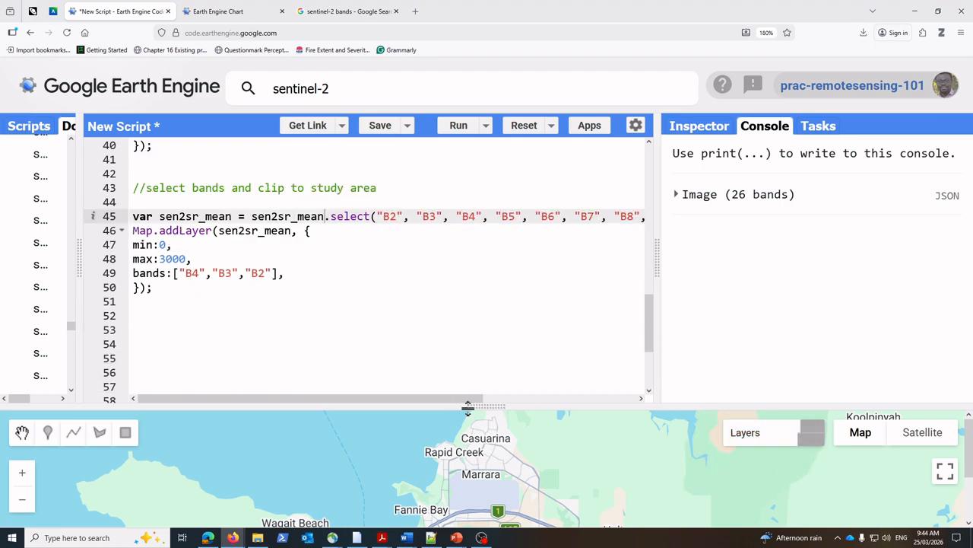
drag(486, 406, 487, 260)
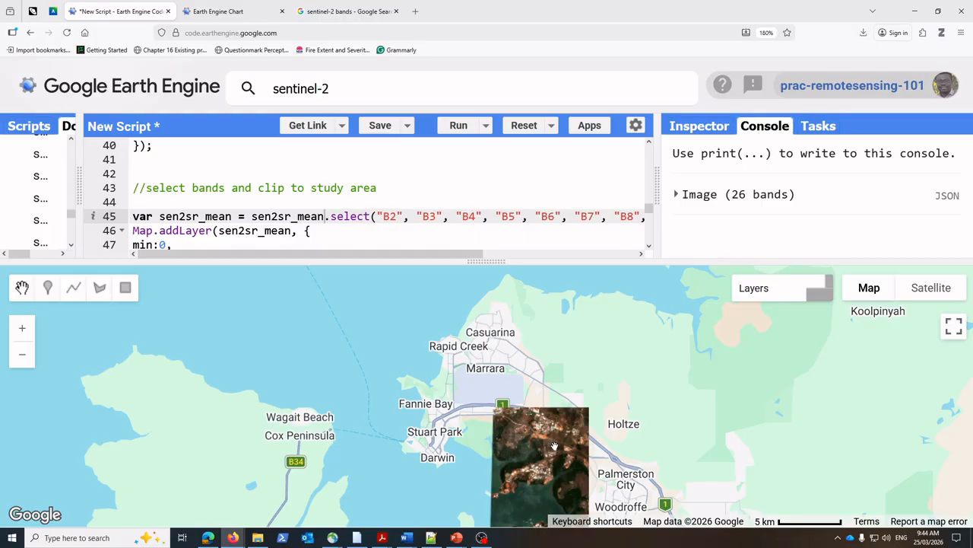
drag(554, 446, 547, 340)
drag(494, 260, 514, 292)
mouse_move(769, 337)
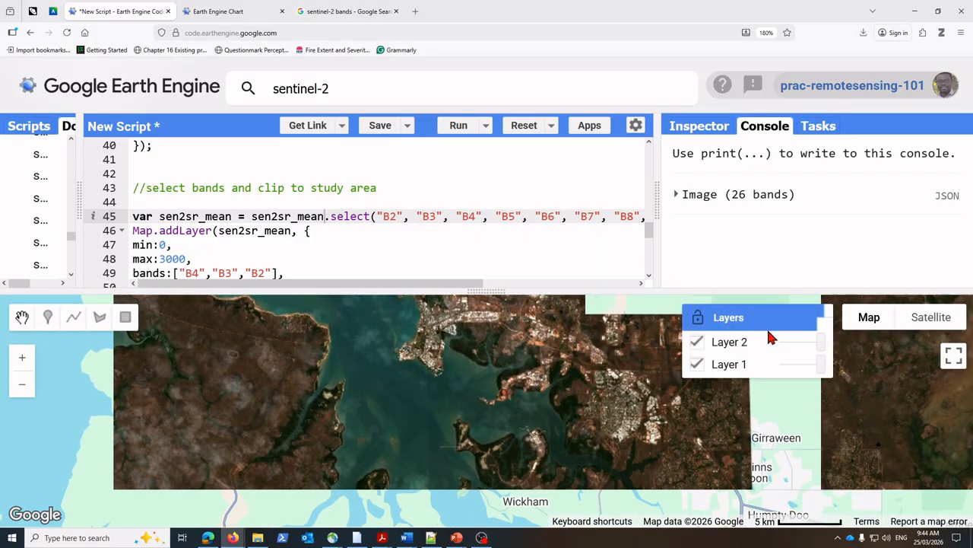
click(698, 365)
drag(483, 290, 479, 202)
mouse_move(768, 245)
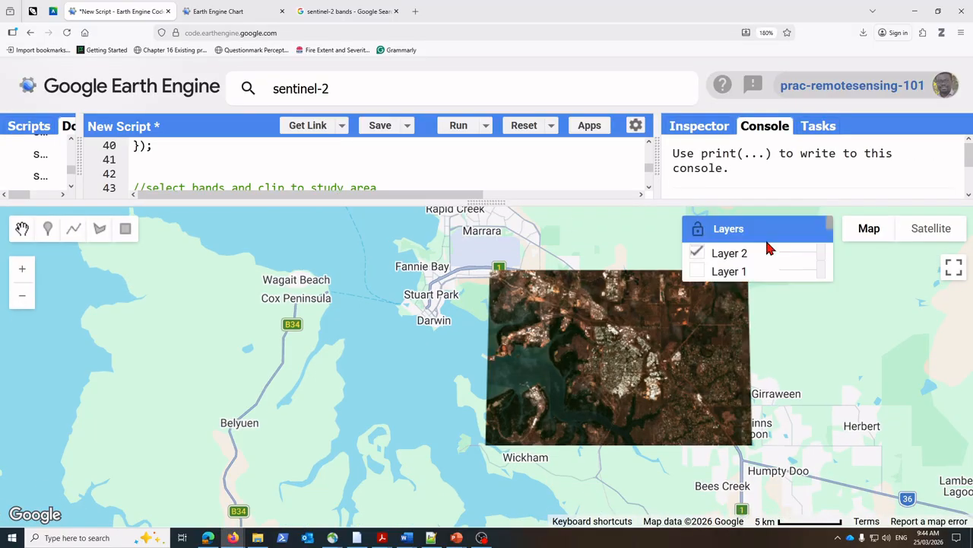
Step: Compare the unclipped and clipped images by displaying Layer 1 alone and switching back to Layer 2 alone
click(696, 252)
click(698, 271)
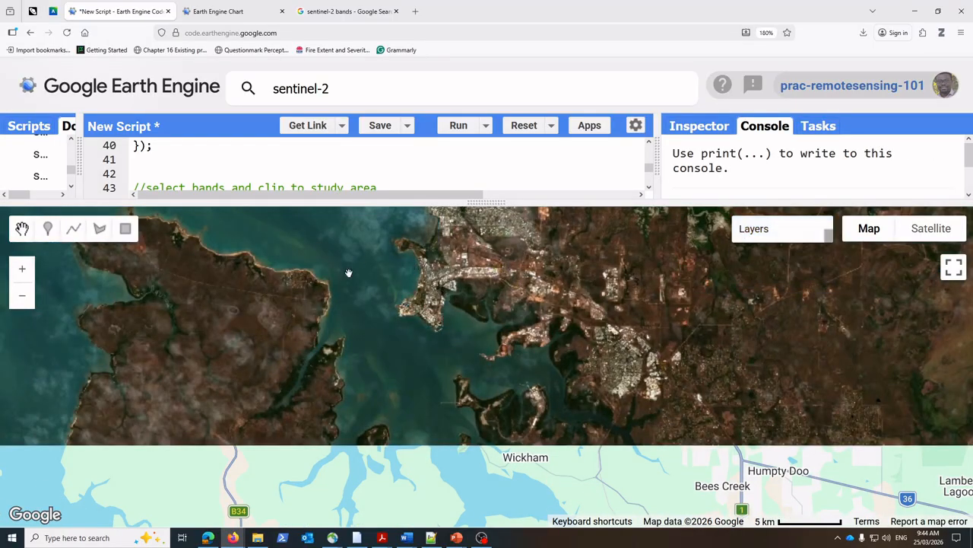
drag(349, 273, 325, 372)
mouse_move(769, 220)
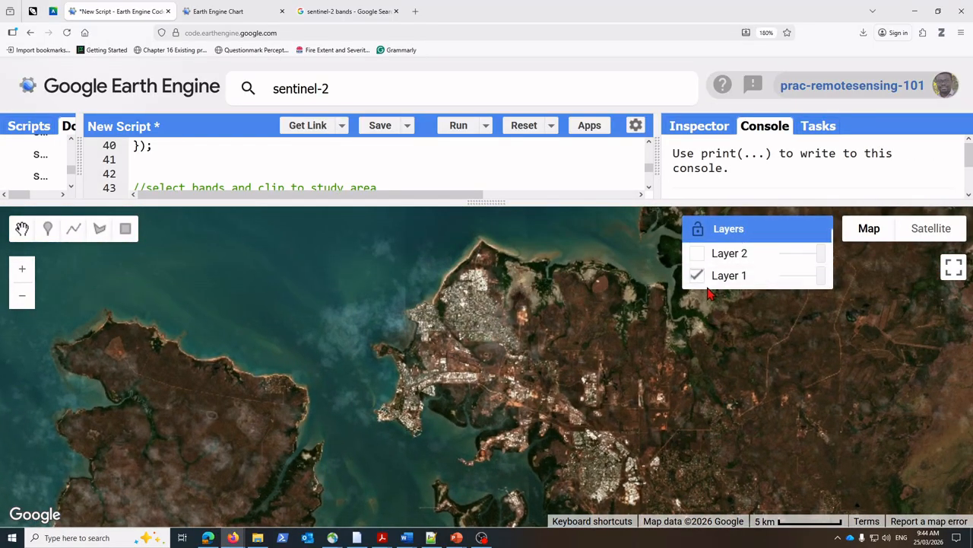
click(697, 252)
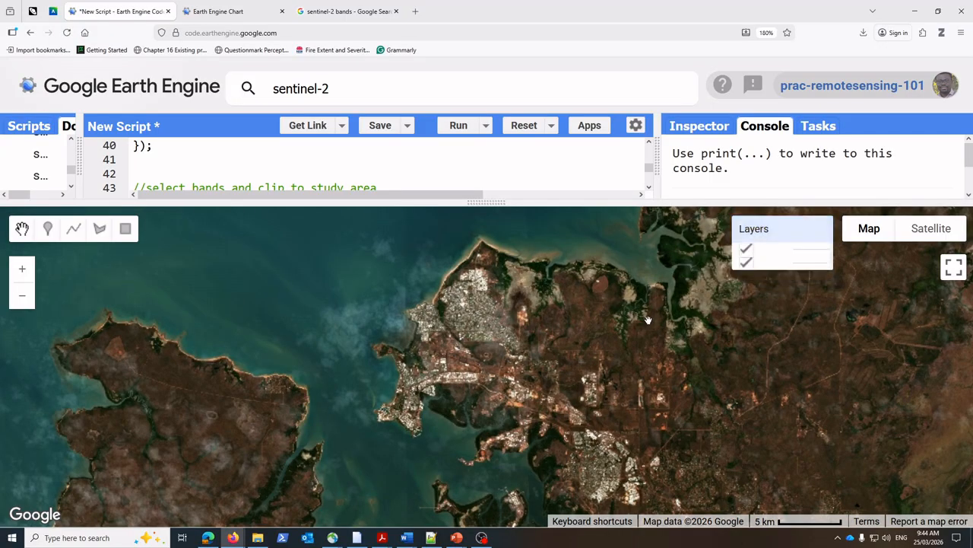
click(695, 277)
drag(616, 325, 583, 204)
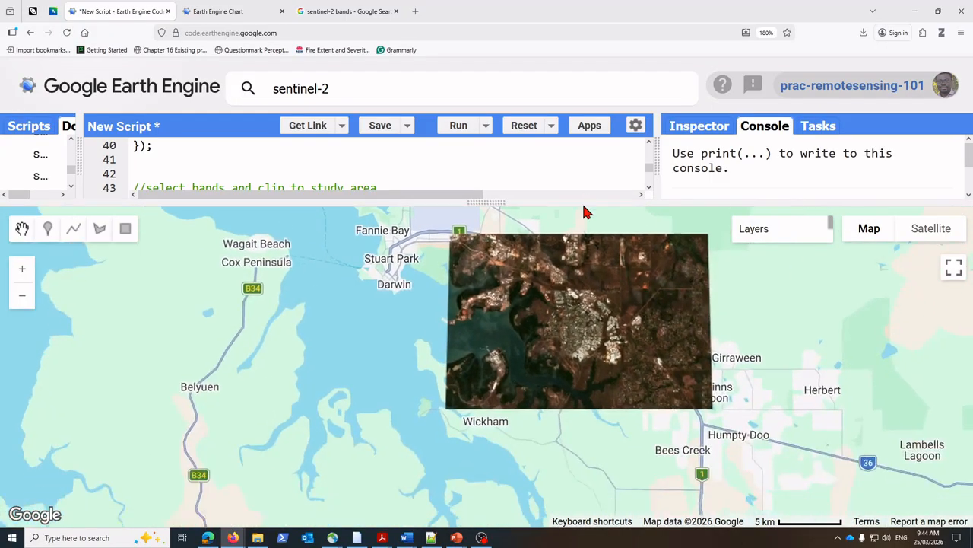
Step: Reposition the map to examine the extent and edges of the clipped study area image
mouse_move(788, 233)
drag(532, 284, 557, 333)
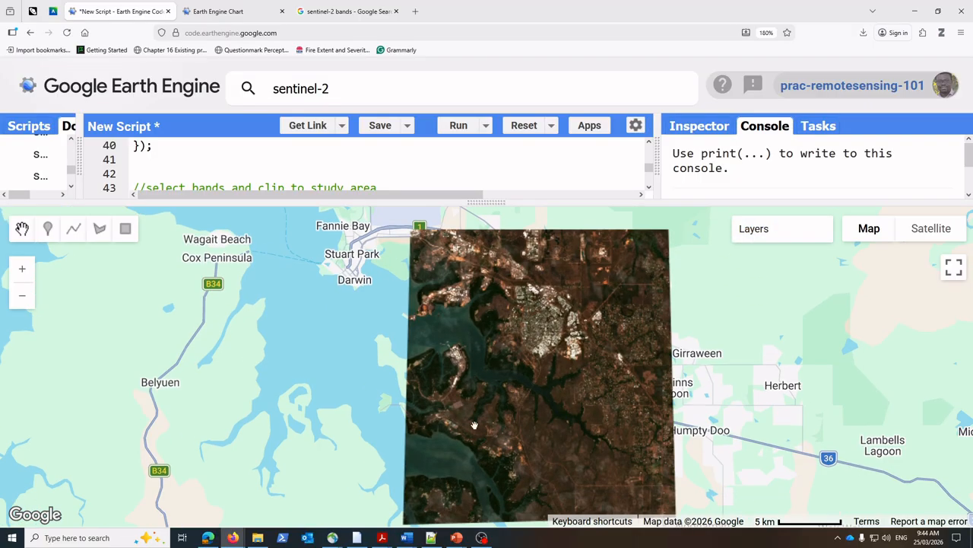
drag(565, 397, 579, 384)
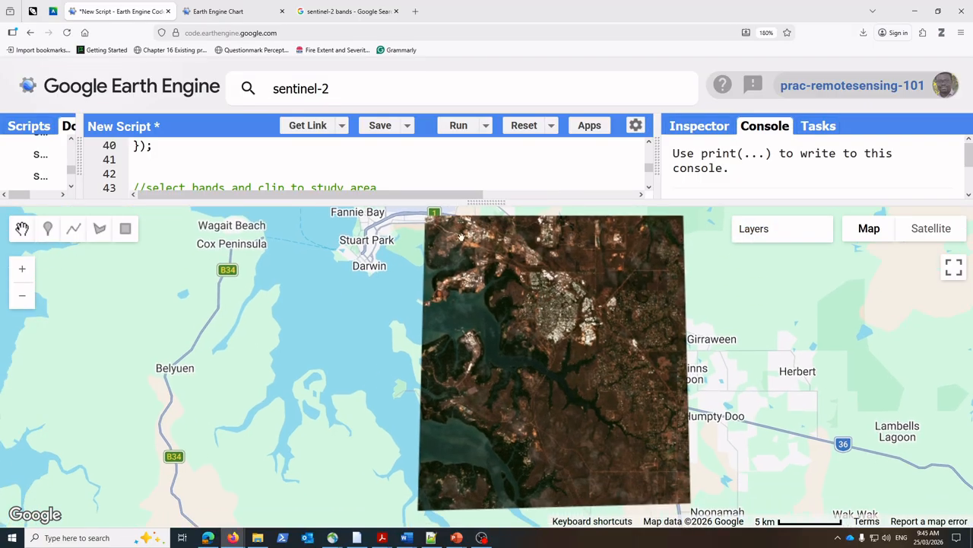
drag(524, 343, 496, 375)
drag(516, 418, 456, 393)
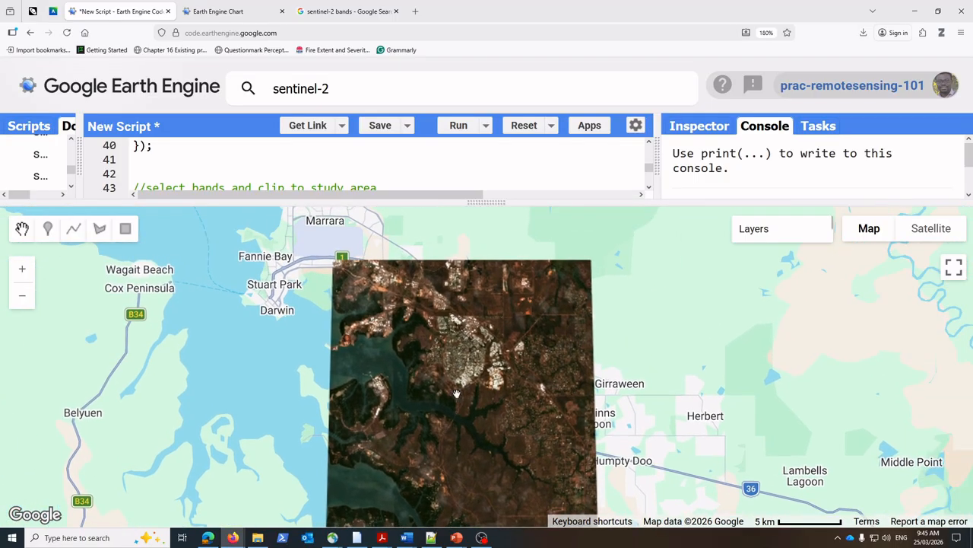
drag(428, 322, 487, 280)
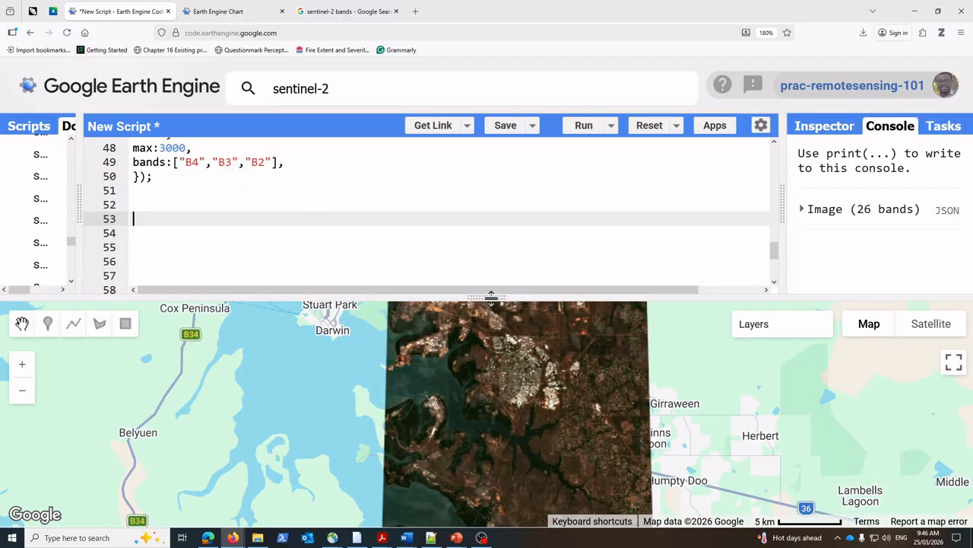
drag(492, 295, 477, 228)
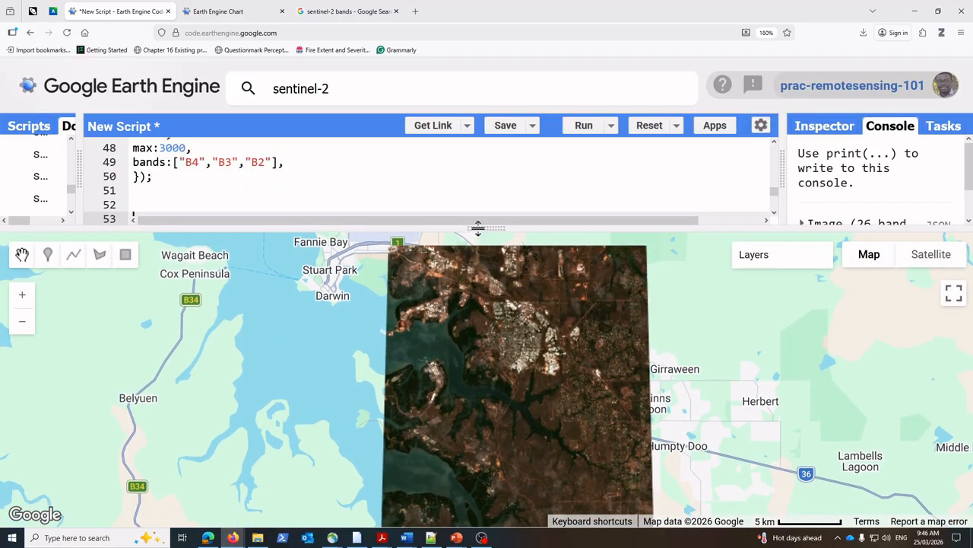
drag(499, 327, 462, 341)
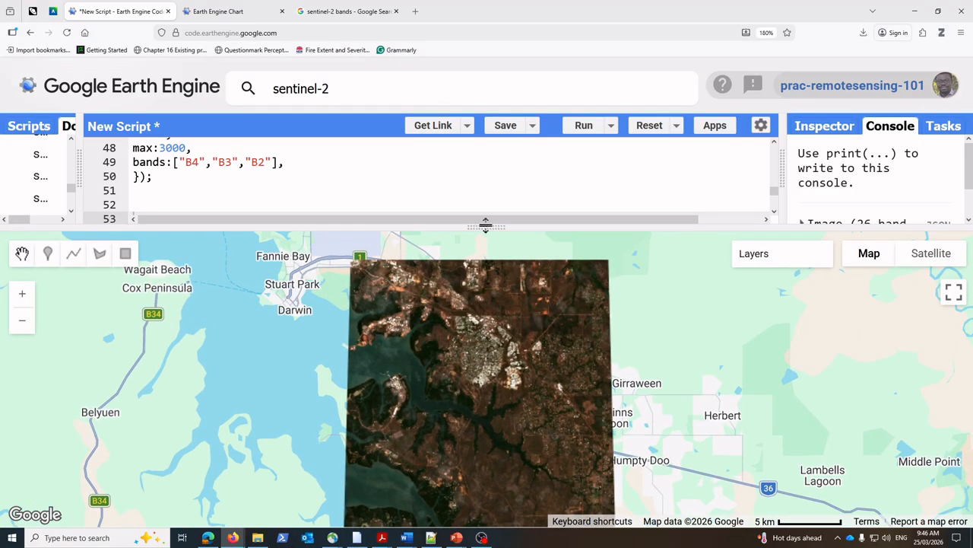
Step: Enlarge the map area and zoom into the clipped image around Bakewell and Rosebery to examine the urban area
drag(486, 226, 501, 162)
drag(467, 296, 516, 314)
scroll(539, 270, up, 1)
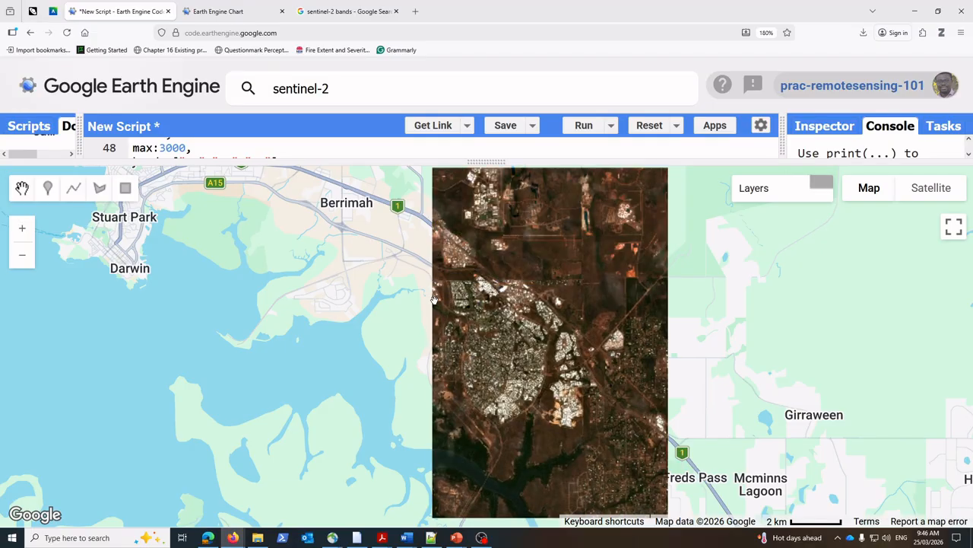
drag(436, 359, 420, 281)
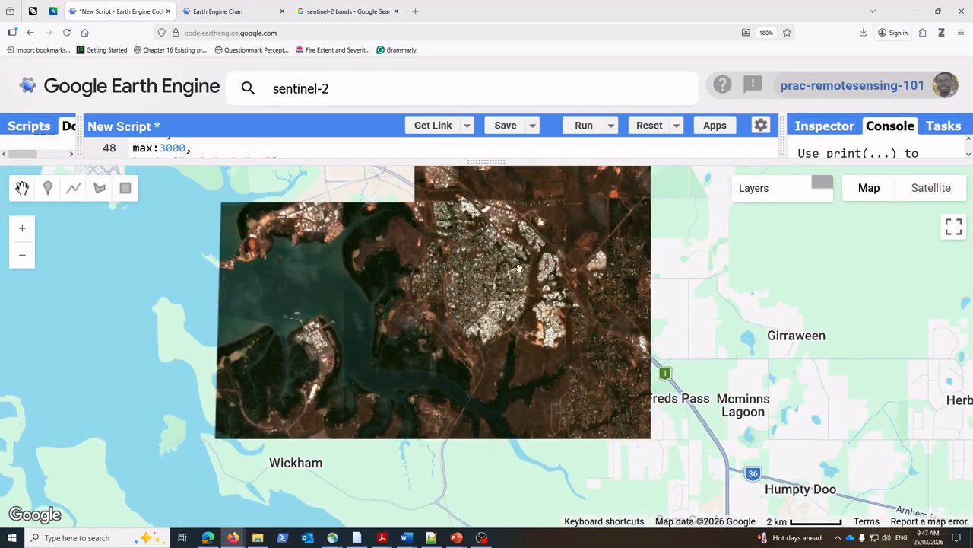
drag(518, 269, 510, 333)
scroll(491, 347, up, 2)
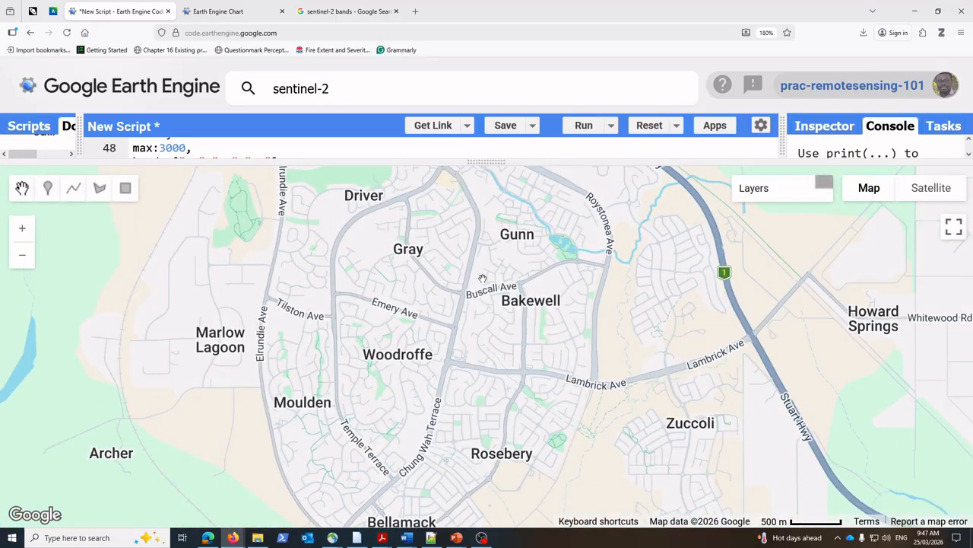
drag(442, 375, 451, 318)
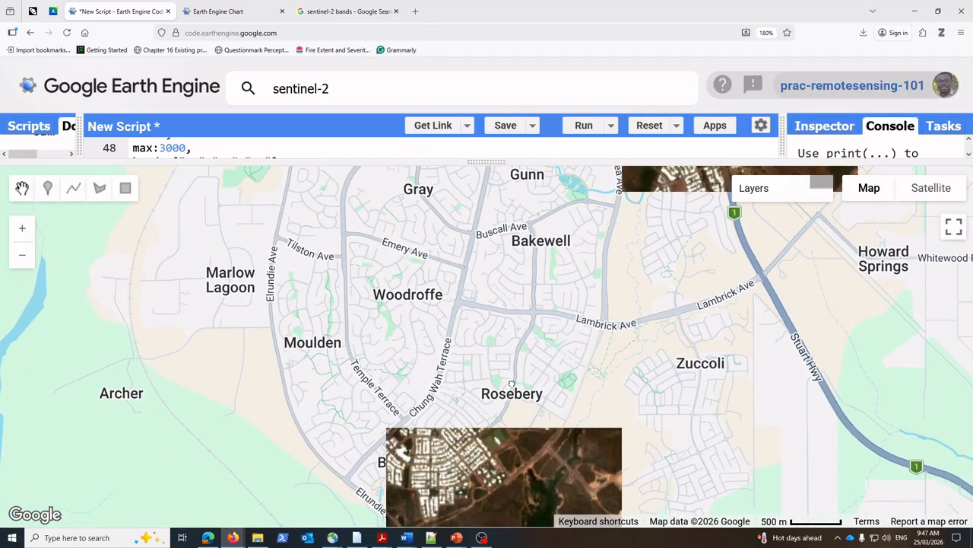
Step: Examine the urban area of the clipped image around Bakewell, Rosebery and Zuccoli, including its surroundings
drag(512, 383, 560, 405)
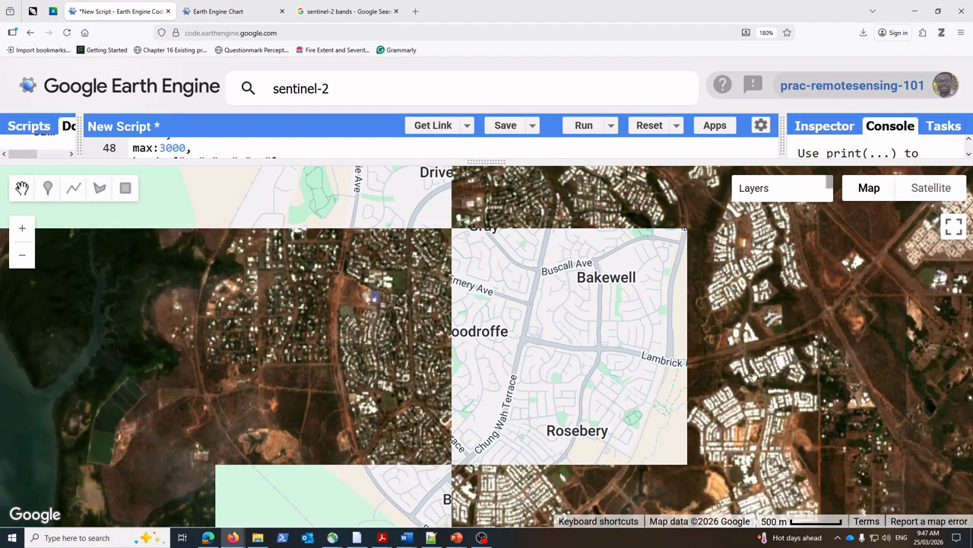
drag(737, 464, 666, 423)
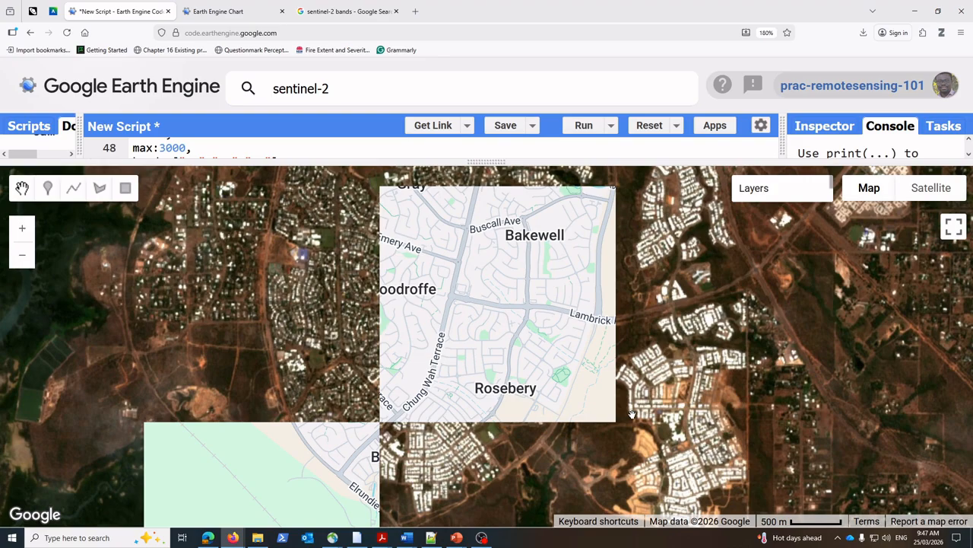
scroll(508, 324, down, 1)
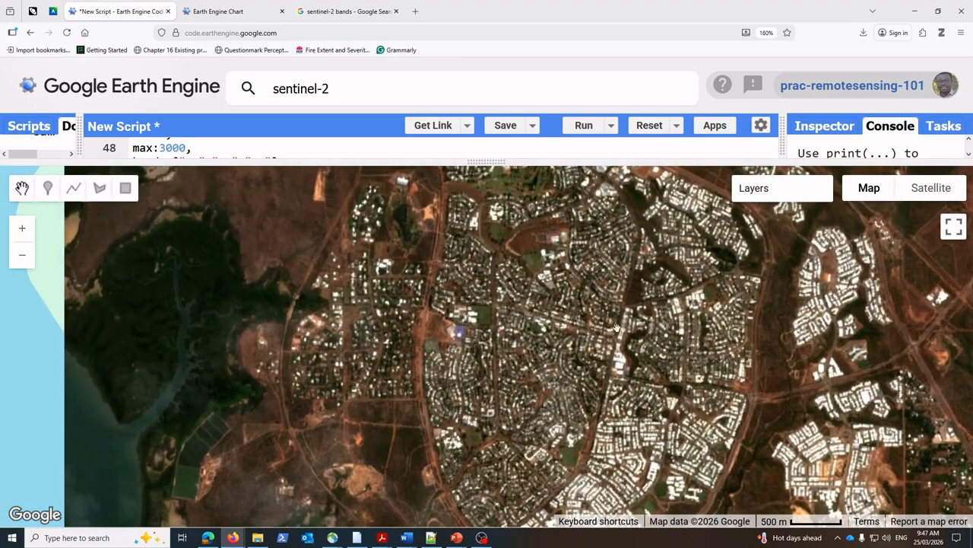
scroll(635, 297, down, 1)
scroll(631, 401, down, 2)
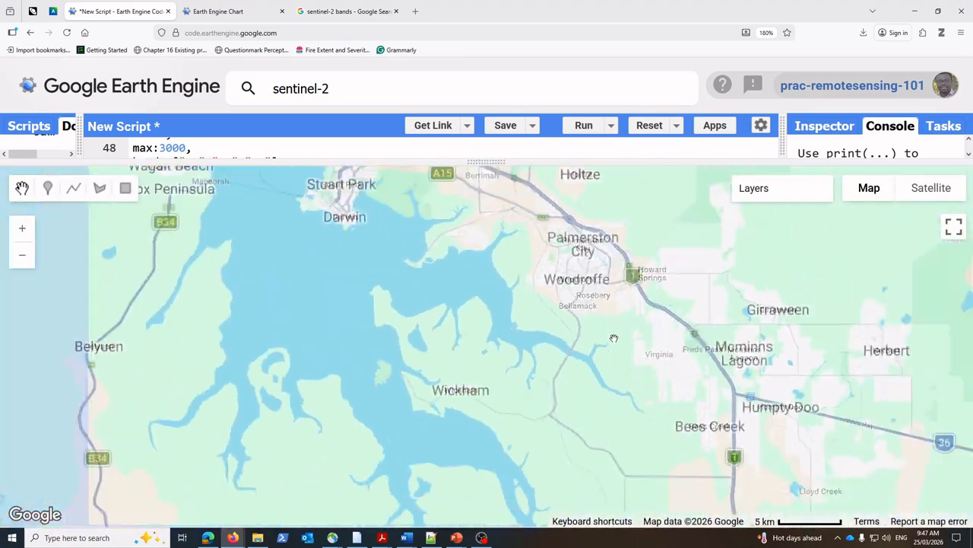
Step: Examine the tidal channel and bare ground in the clipped image south of Palmerston, between Channel Island Road and Virginia
scroll(472, 283, up, 3)
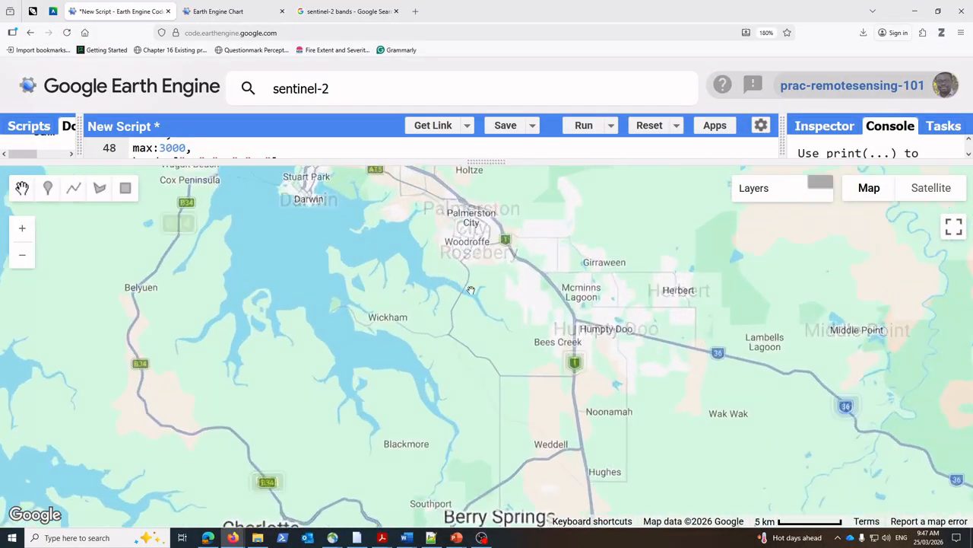
scroll(479, 304, up, 1)
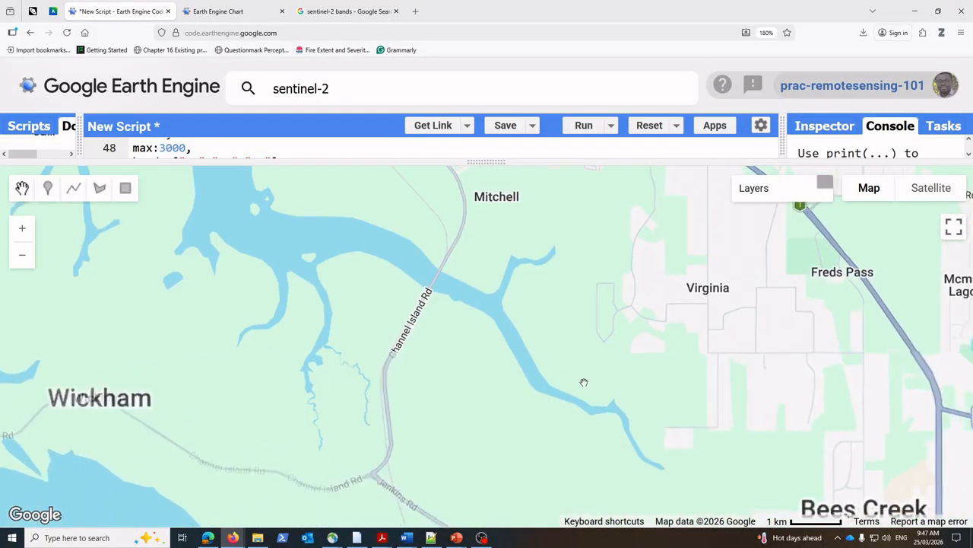
scroll(468, 271, up, 1)
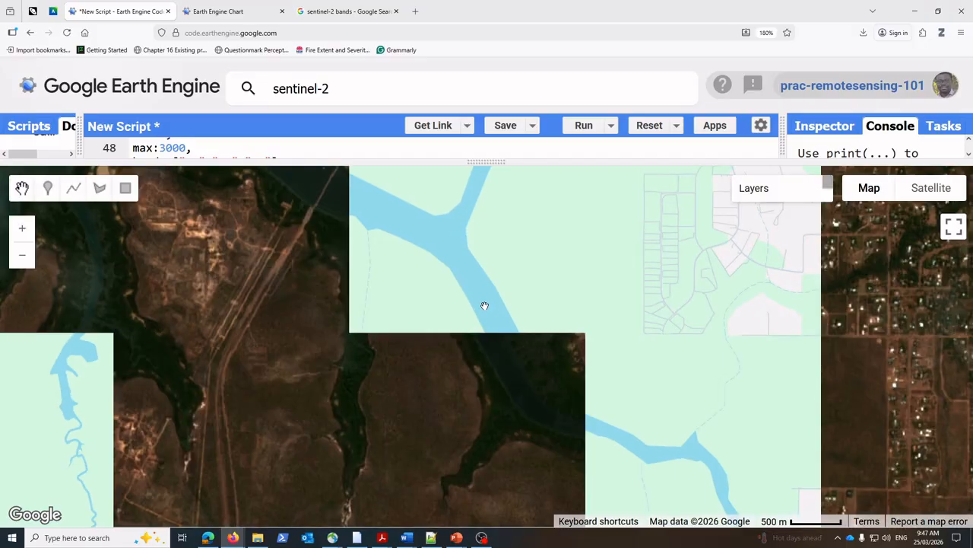
drag(471, 307, 370, 269)
mouse_move(557, 425)
mouse_down()
mouse_move(511, 373)
mouse_move(484, 319)
mouse_up()
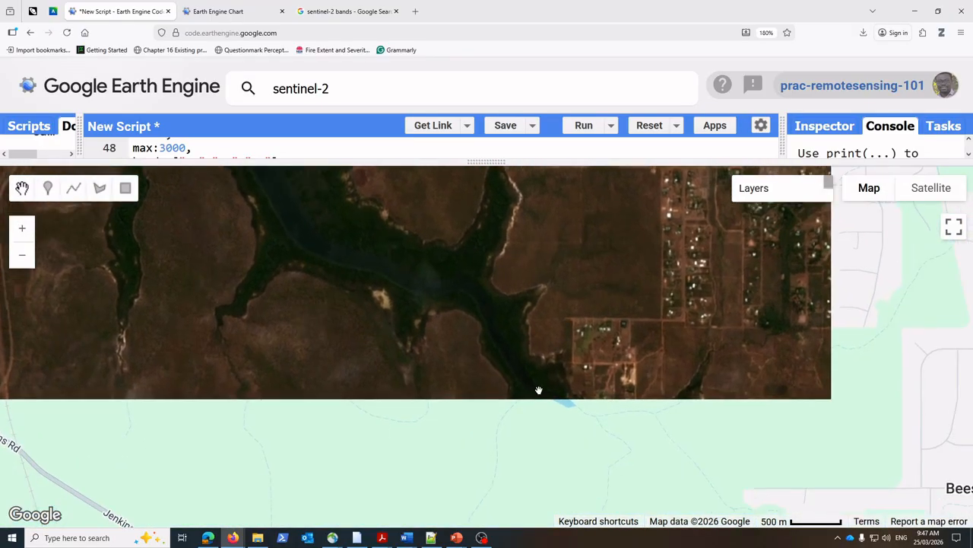
mouse_move(539, 391)
mouse_down()
mouse_move(484, 320)
mouse_move(618, 388)
mouse_up()
scroll(623, 363, down, 2)
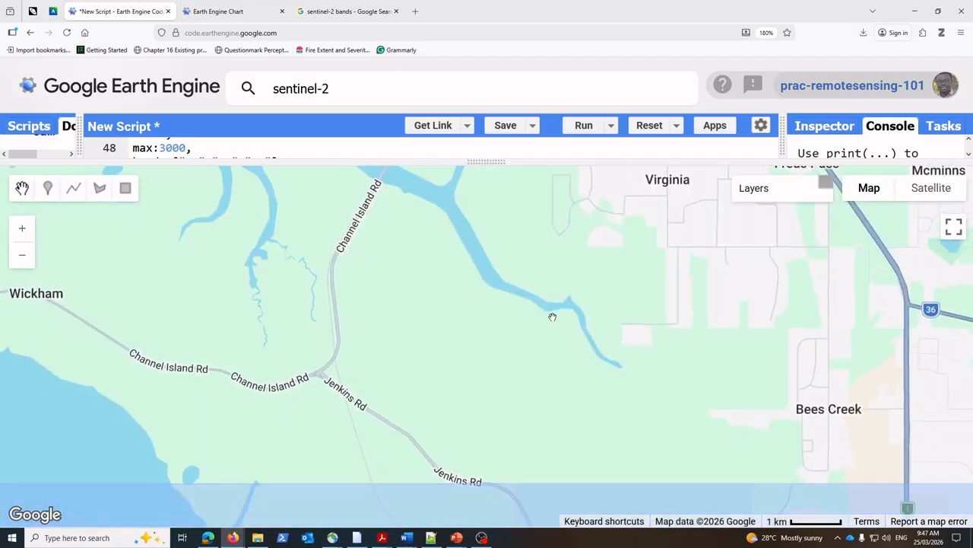
Step: Examine the eastern part of the clipped image around Virginia, Coolalinga and Freds Pass
drag(489, 256, 389, 342)
mouse_move(464, 310)
mouse_down()
mouse_move(495, 333)
mouse_move(587, 365)
mouse_move(518, 329)
mouse_move(458, 322)
mouse_up()
drag(474, 425, 446, 372)
drag(506, 340, 533, 415)
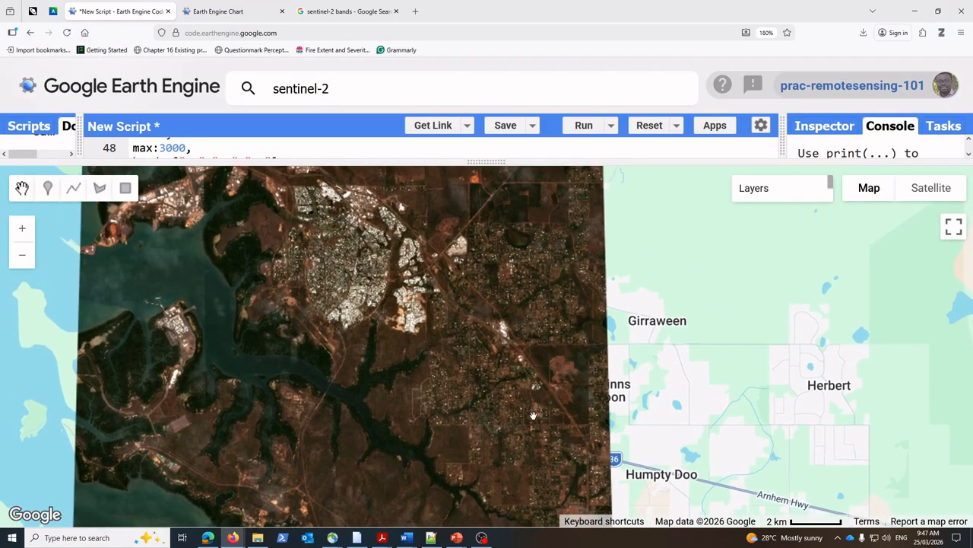
scroll(528, 387, up, 1)
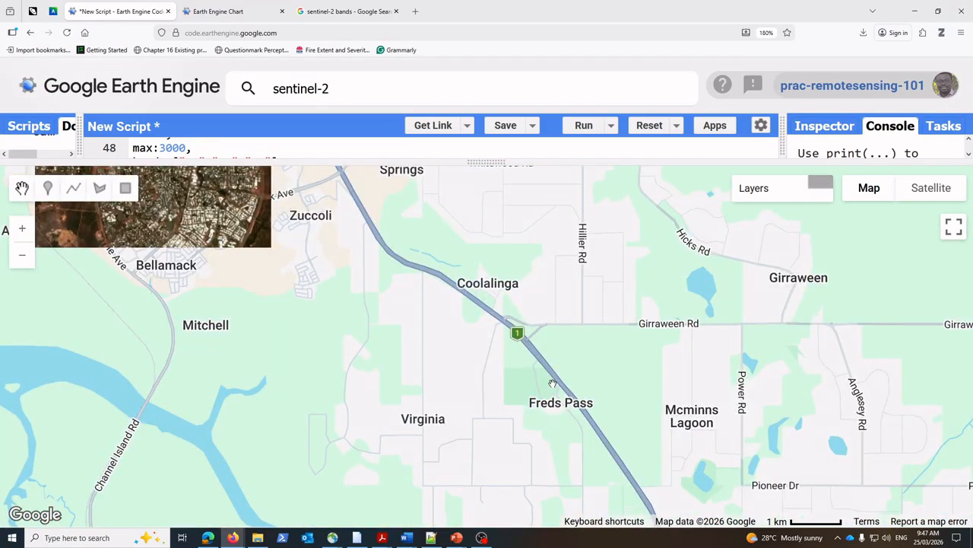
scroll(544, 378, up, 1)
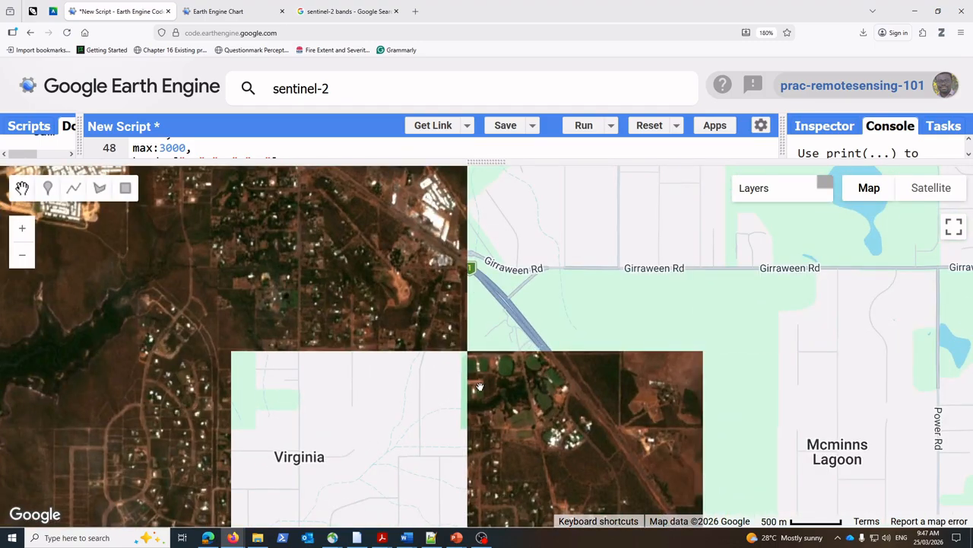
drag(618, 280, 897, 406)
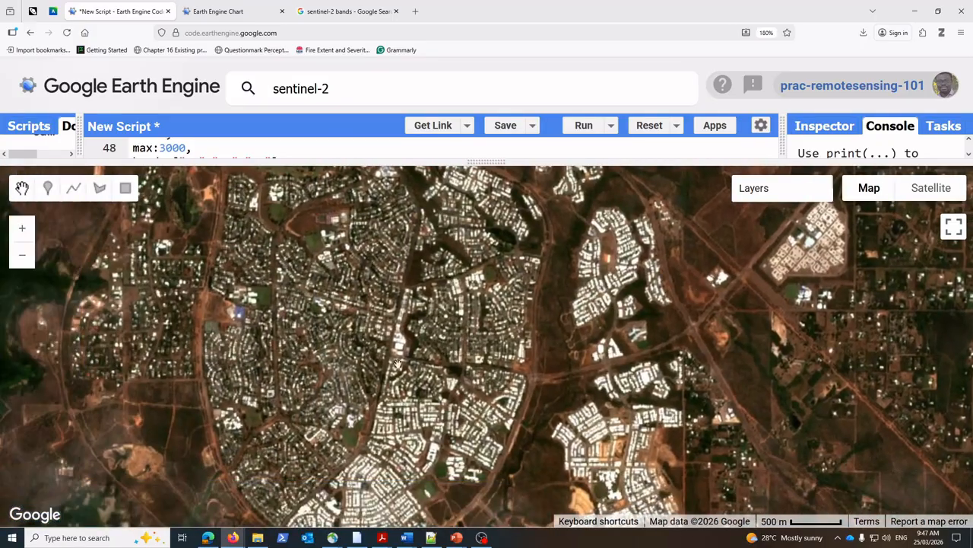
Step: Follow the clipped image from the Palmerston suburbs along the river channel and back to the eastern housing areas
drag(285, 247, 501, 333)
drag(388, 460, 562, 281)
drag(441, 394, 458, 308)
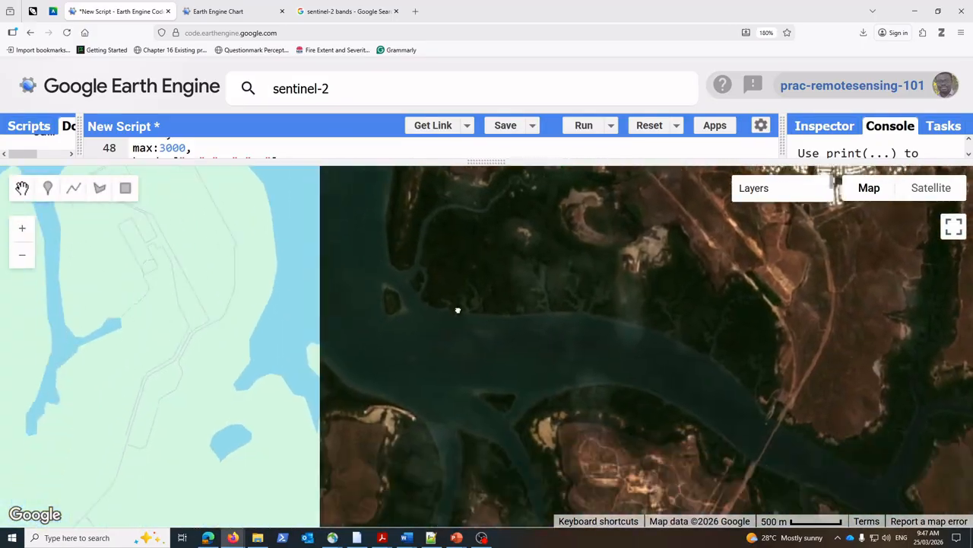
drag(403, 405, 414, 262)
drag(696, 426, 486, 280)
drag(791, 401, 663, 359)
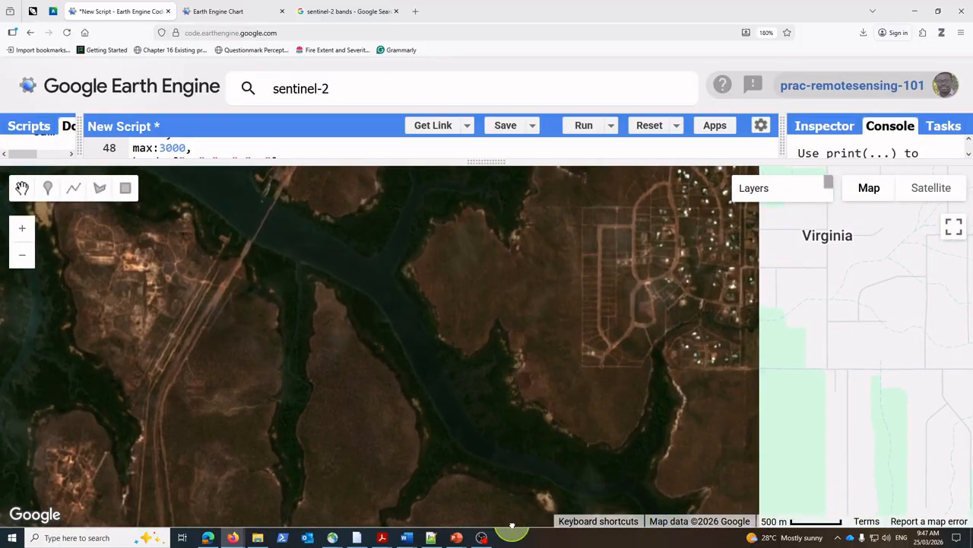
drag(520, 341, 421, 439)
drag(530, 321, 472, 430)
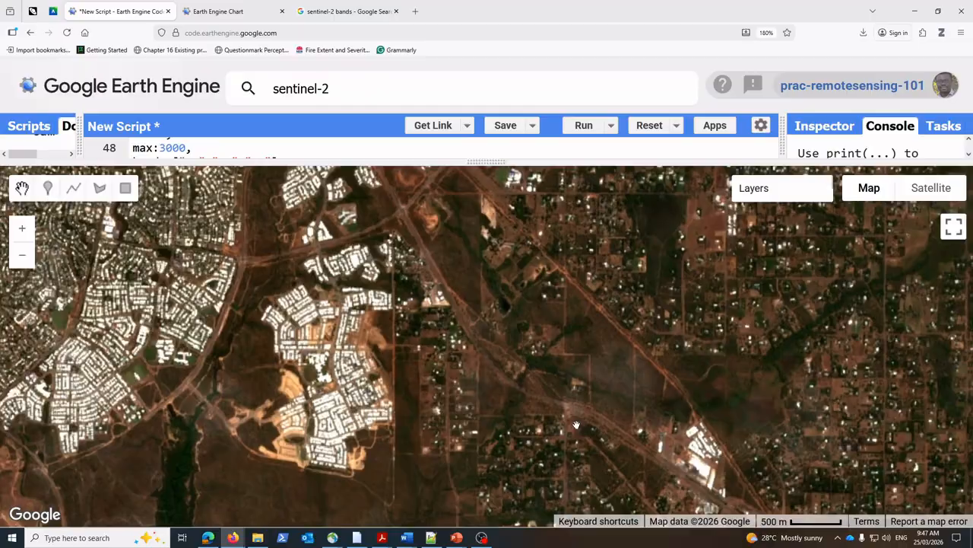
Step: Examine the whole clipped image, then its western inlets and coastline in closer detail
scroll(611, 504, down, 3)
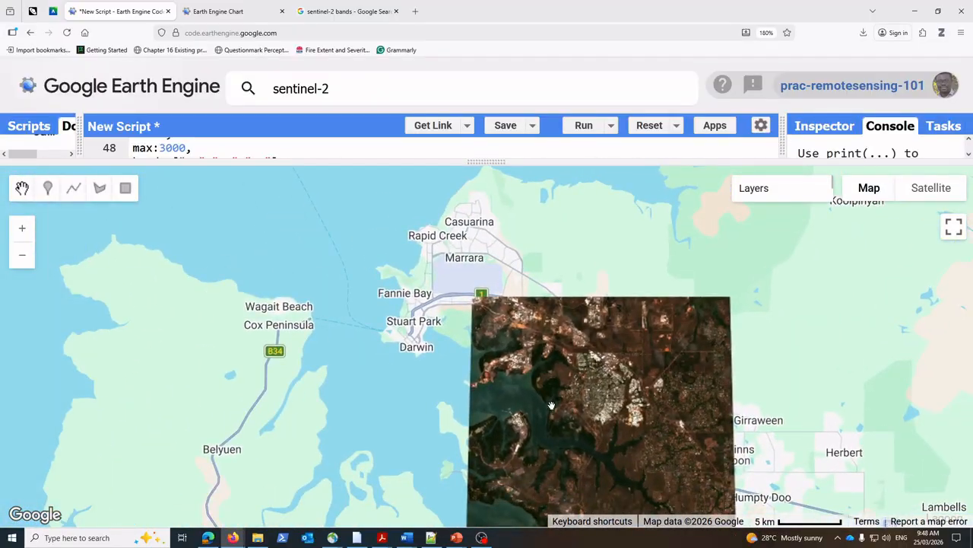
scroll(551, 405, up, 1)
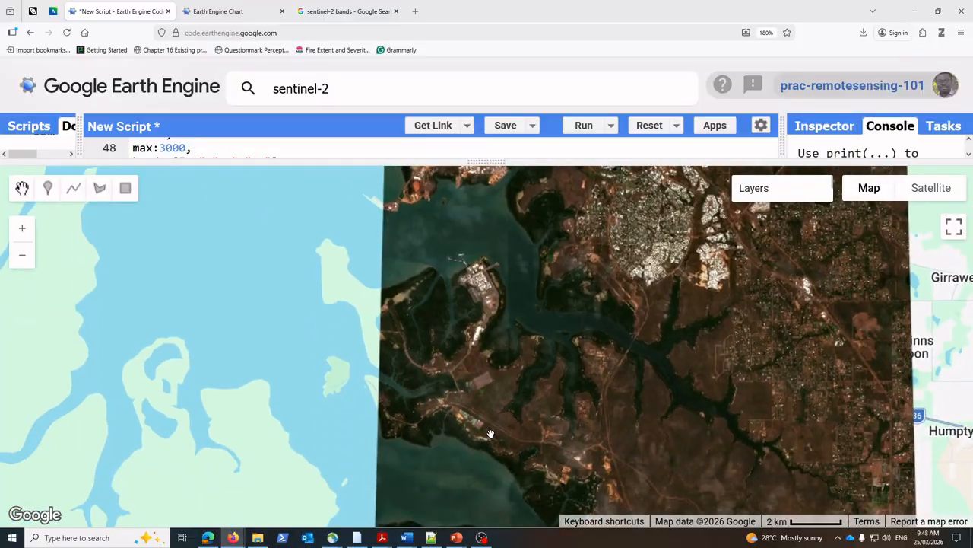
drag(491, 433, 463, 344)
drag(556, 404, 433, 378)
drag(471, 436, 433, 309)
scroll(475, 372, down, 2)
scroll(447, 323, up, 1)
Step: Check the land cover classes in the example spectral response chart, then return to the script's map
click(217, 12)
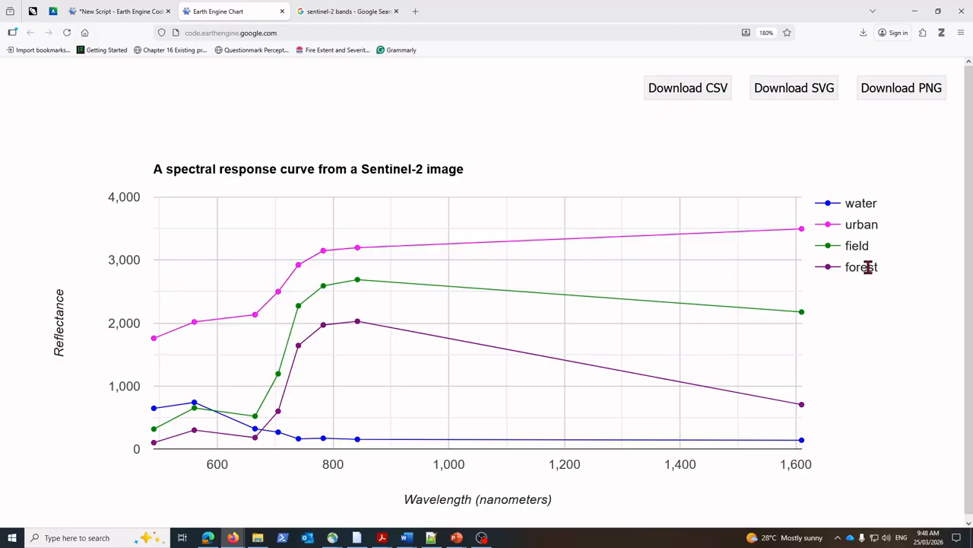
click(138, 11)
drag(364, 299, 367, 258)
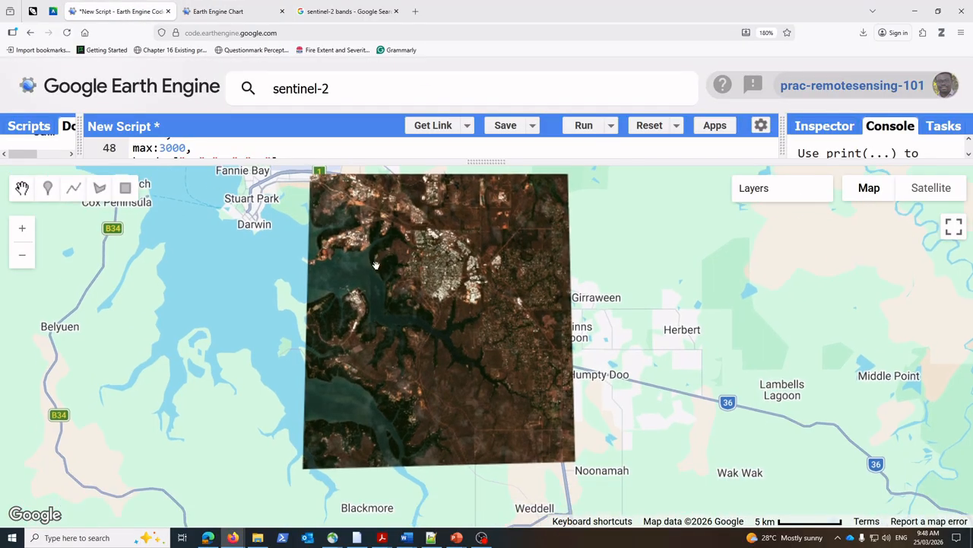
Step: Enlarge the code editor area and start polygon drawing on the map with a new geometry import
scroll(400, 264, up, 1)
drag(494, 162, 504, 237)
scroll(743, 293, down, 1)
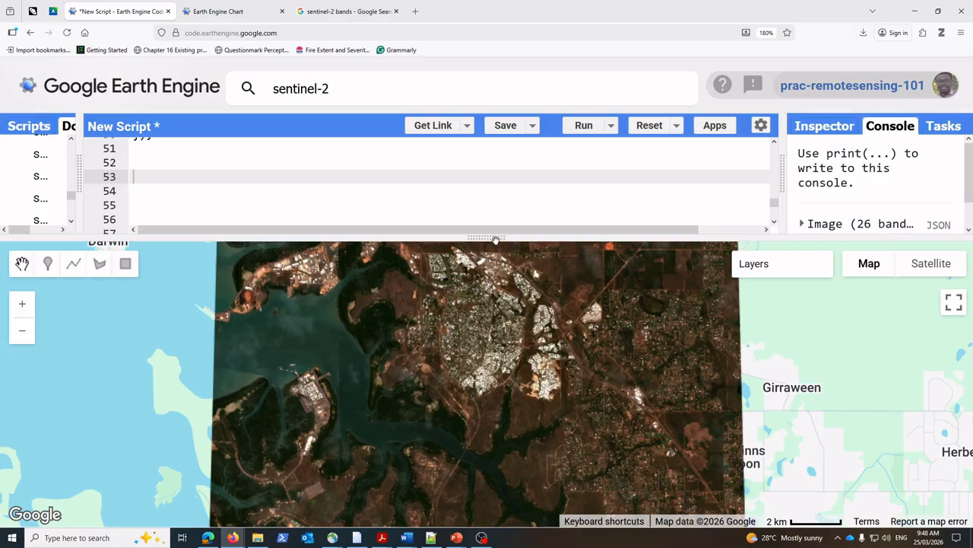
mouse_move(495, 239)
mouse_down()
mouse_move(495, 265)
mouse_move(483, 215)
mouse_up()
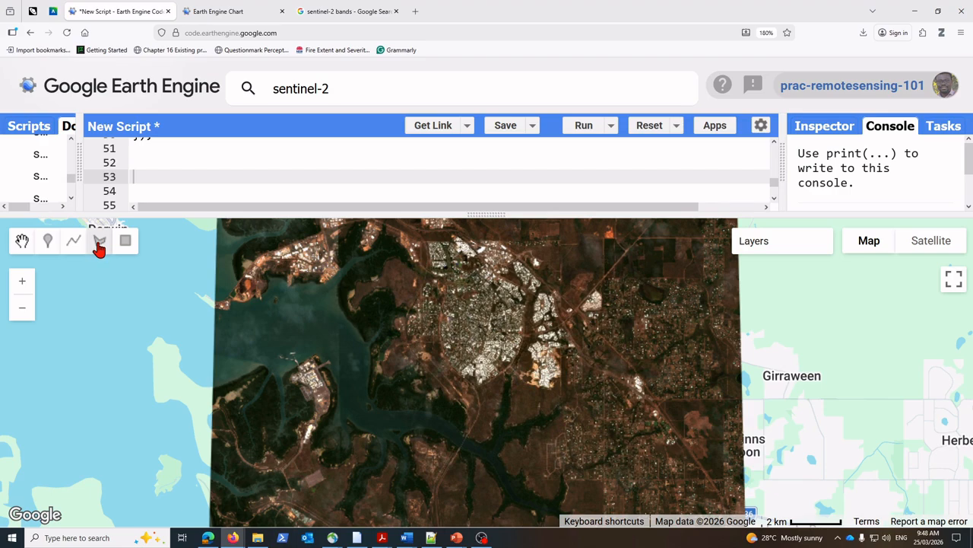
click(99, 244)
mouse_move(189, 251)
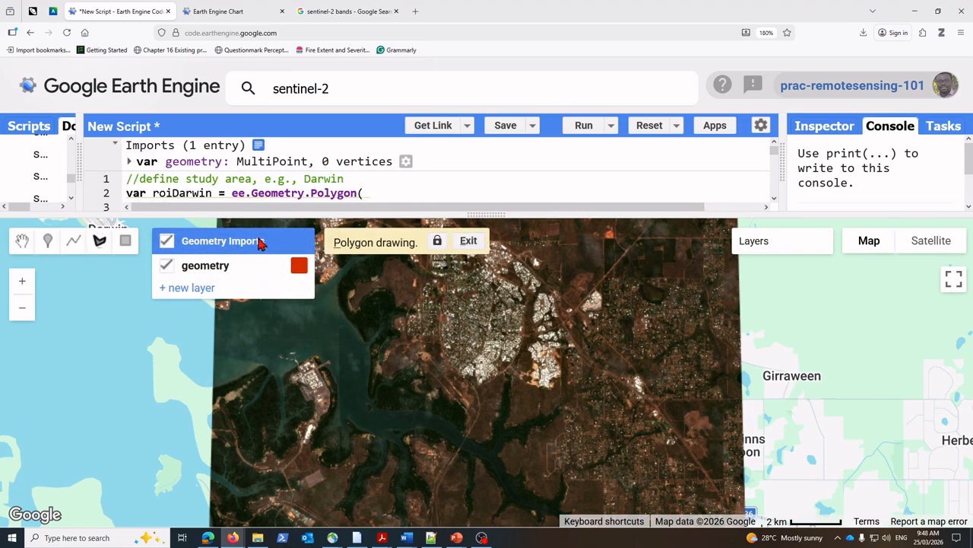
mouse_move(207, 270)
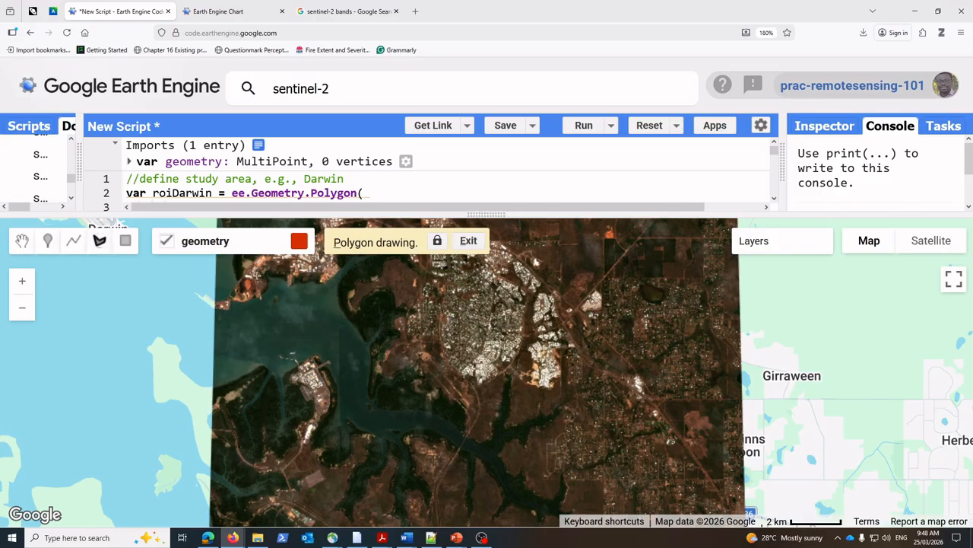
Step: Inspect the river channel west of Virginia in the clipped image as a possible place for sample polygons
scroll(460, 410, down, 1)
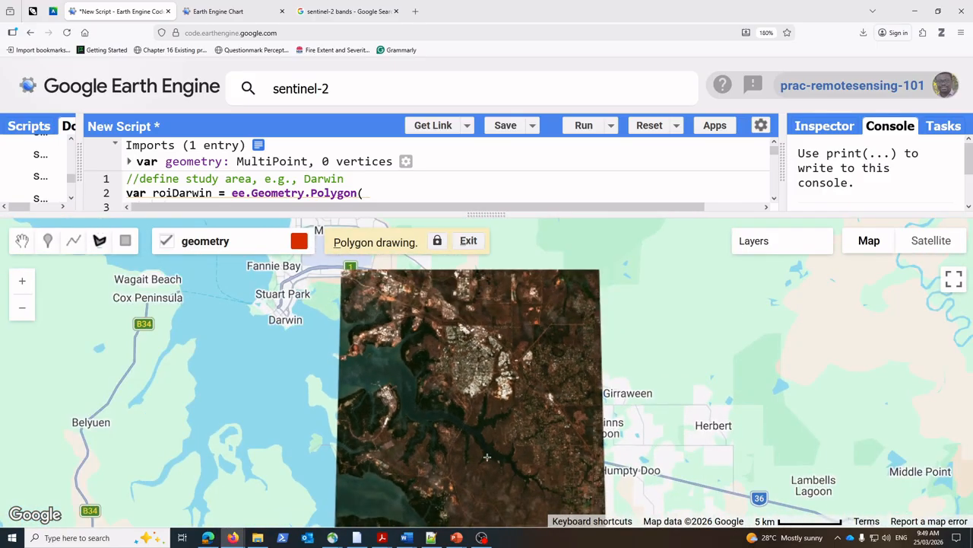
scroll(490, 455, up, 1)
scroll(522, 477, up, 1)
drag(506, 456, 502, 355)
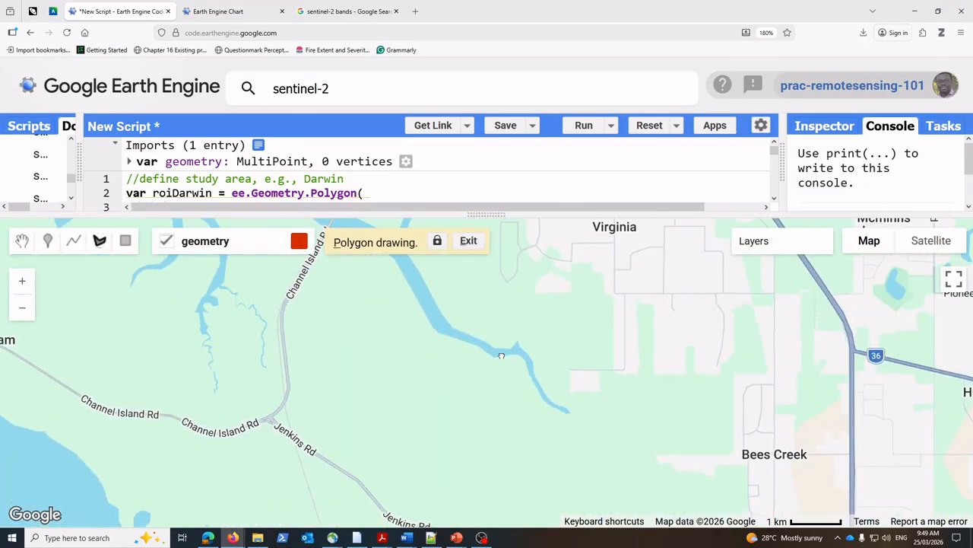
scroll(443, 307, up, 1)
drag(428, 319, 563, 405)
drag(528, 376, 590, 483)
scroll(531, 400, down, 1)
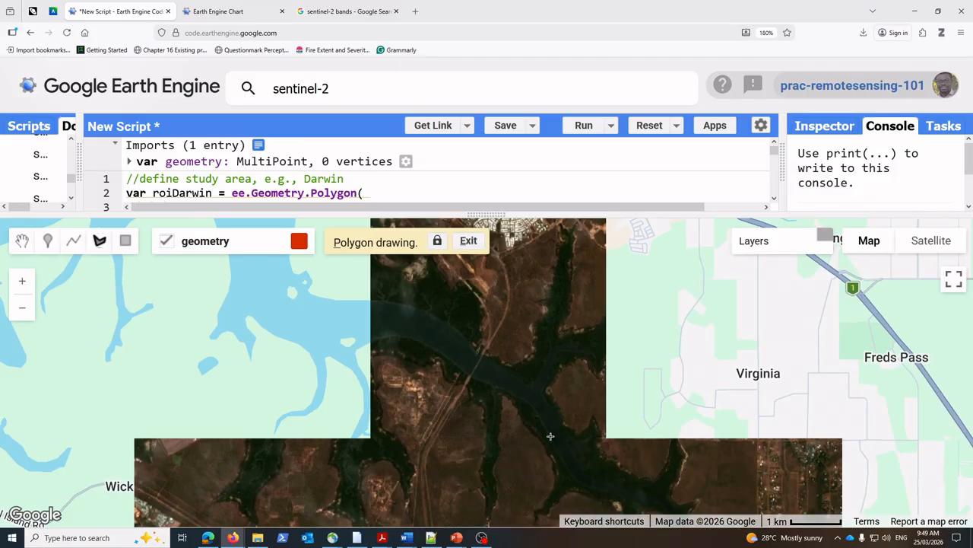
Step: Inspect the upper end of the creek near Bees Creek, then view the full extent of the clipped image
drag(551, 436, 487, 356)
drag(582, 432, 482, 354)
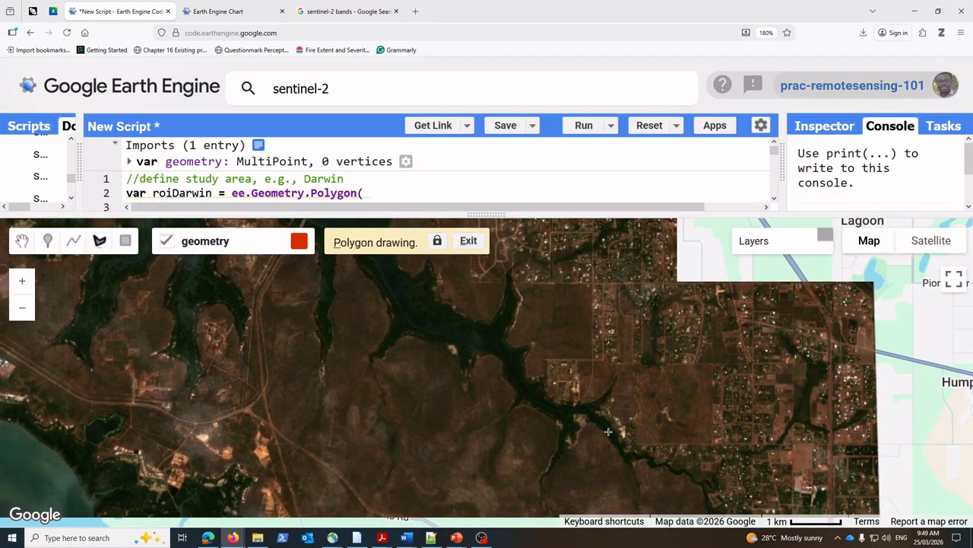
scroll(608, 431, up, 1)
scroll(585, 419, up, 1)
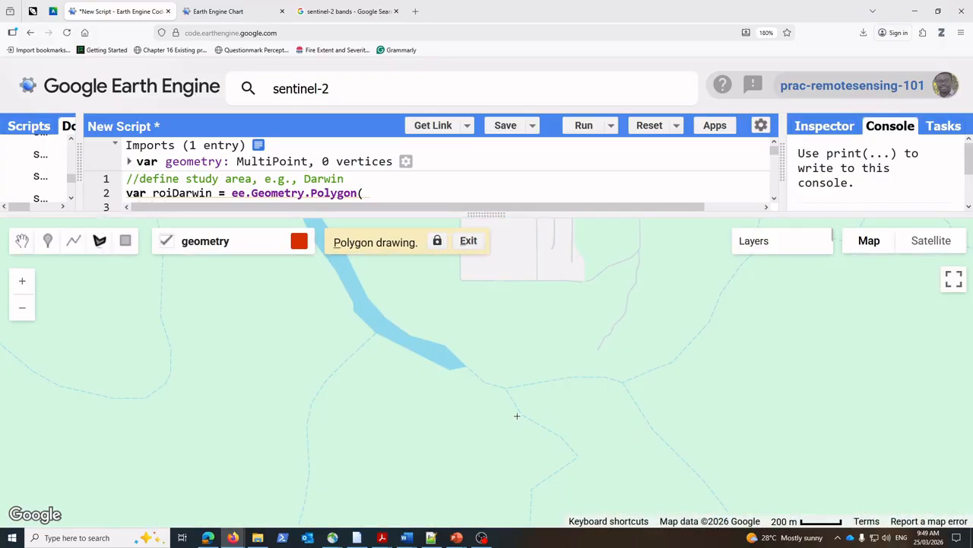
scroll(517, 416, down, 5)
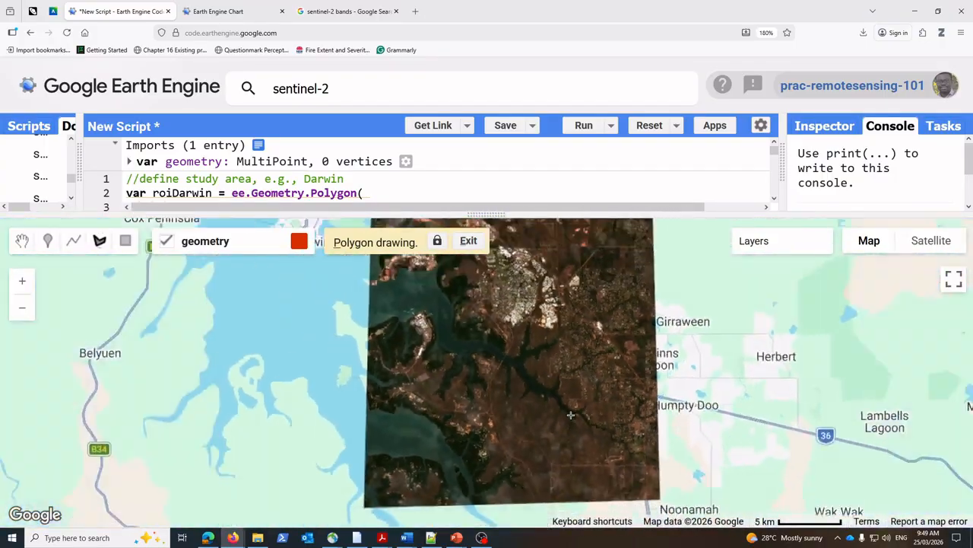
scroll(568, 415, down, 1)
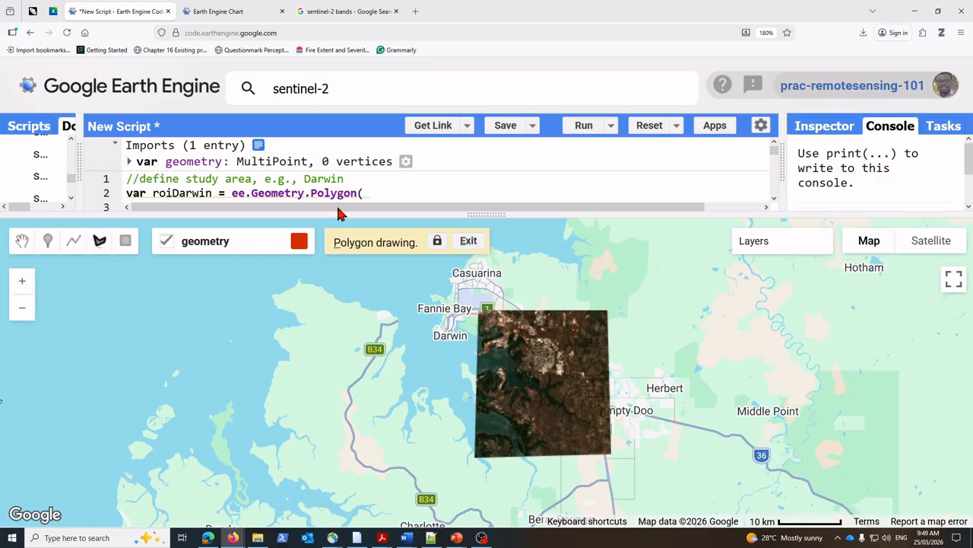
Step: Review the roiDarwin polygon definition in the script, then enlarge the map area again
drag(493, 216, 498, 263)
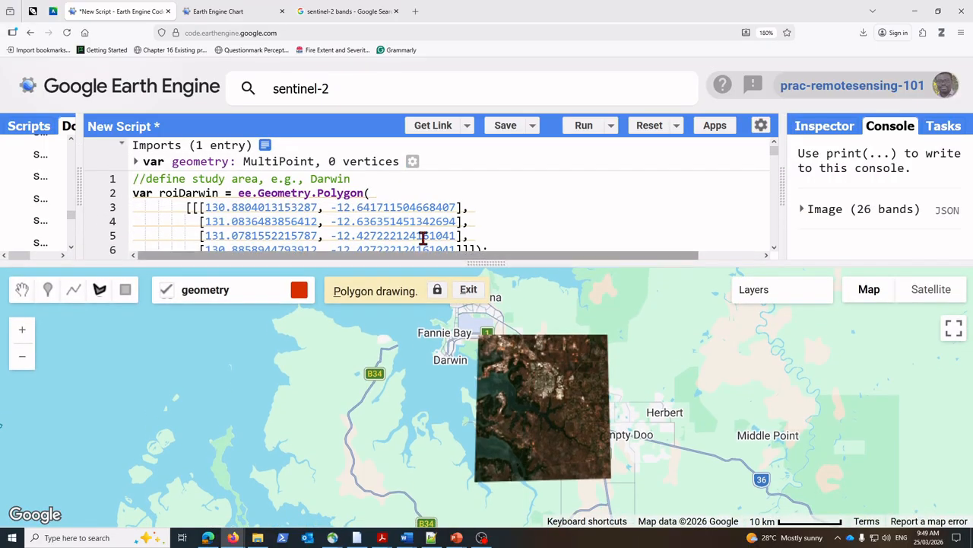
click(163, 194)
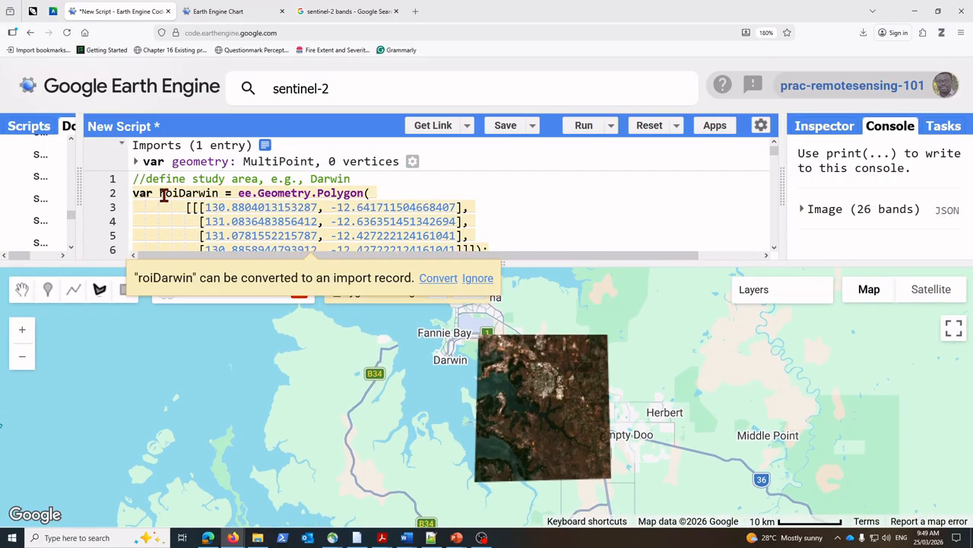
click(259, 218)
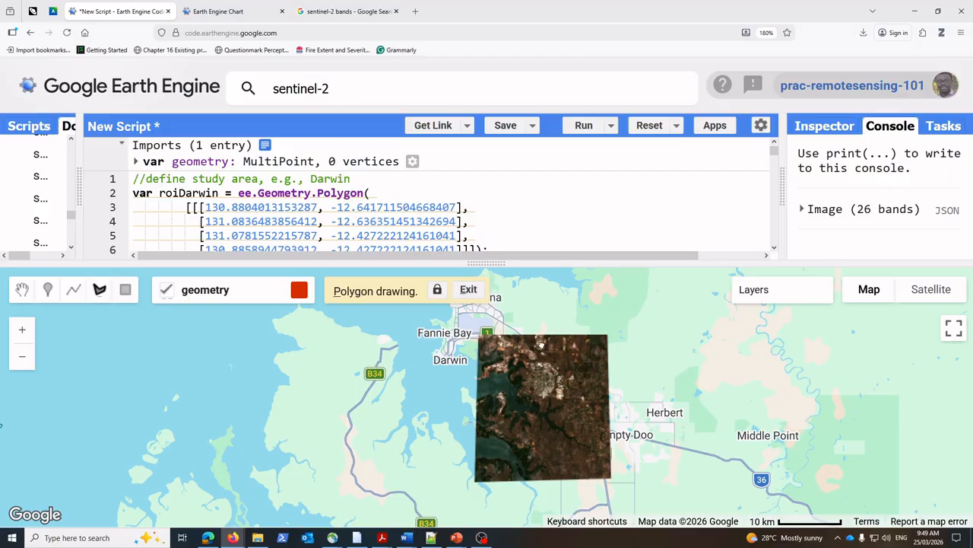
drag(541, 345, 539, 341)
drag(485, 263, 487, 210)
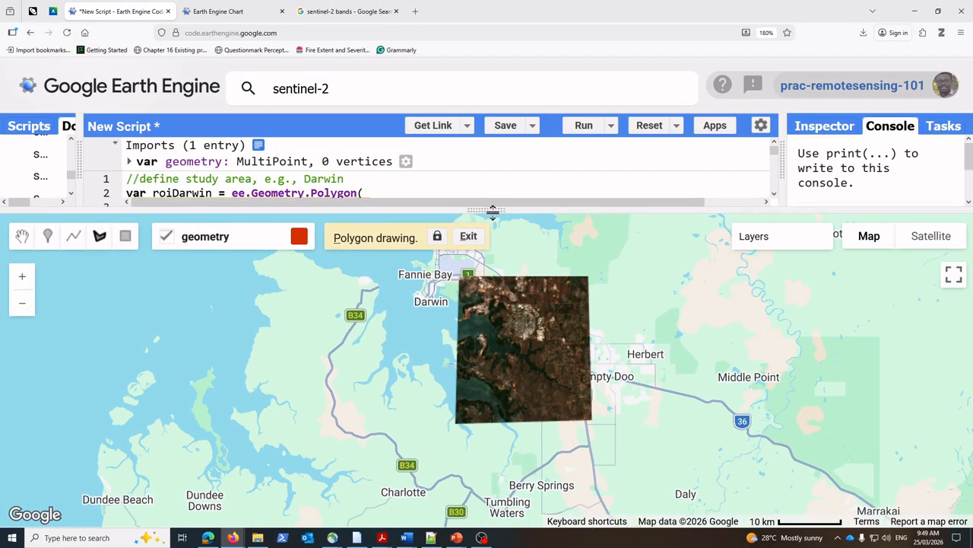
Step: Draw a small four-sided sample polygon on the water inside the dark river channel, just west of the cleared rural blocks
drag(526, 312, 509, 357)
scroll(503, 331, up, 1)
scroll(518, 354, up, 1)
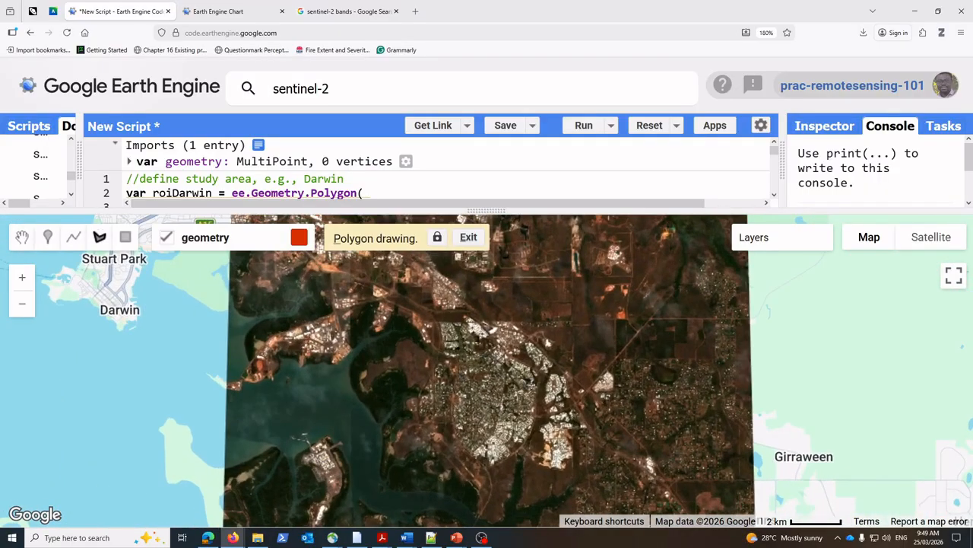
drag(618, 441, 510, 348)
drag(539, 379, 848, 365)
drag(608, 336, 516, 304)
drag(661, 448, 563, 313)
drag(622, 362, 600, 341)
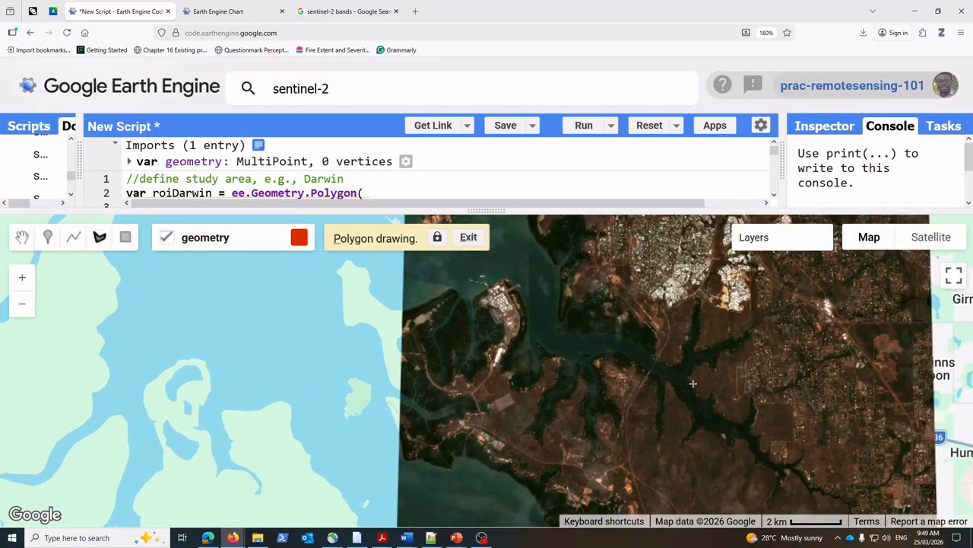
drag(693, 383, 608, 369)
scroll(702, 453, up, 2)
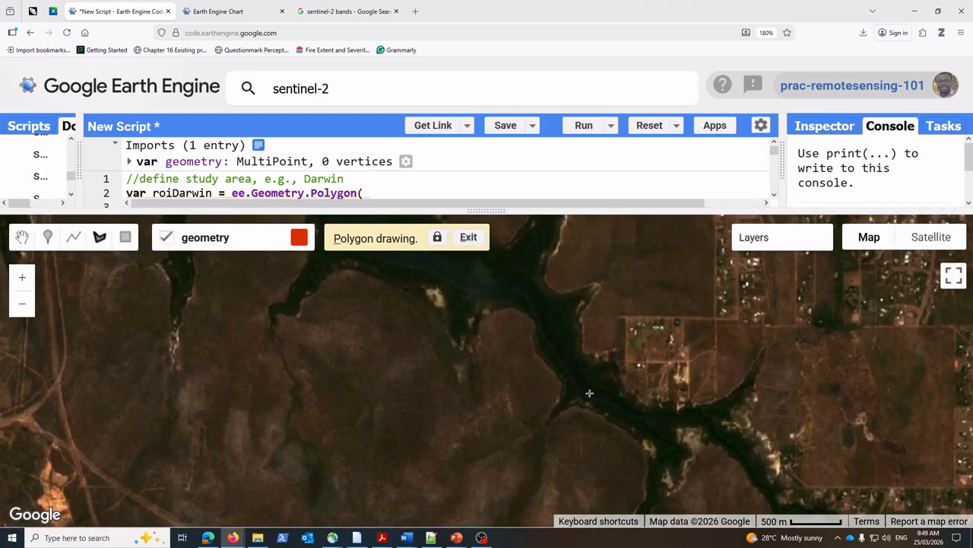
scroll(586, 391, up, 2)
drag(515, 340, 638, 416)
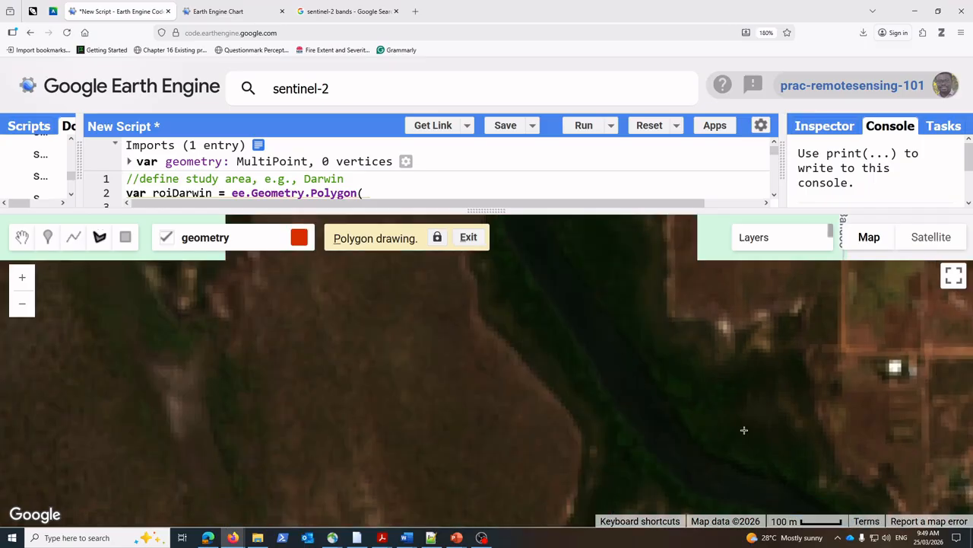
click(591, 337)
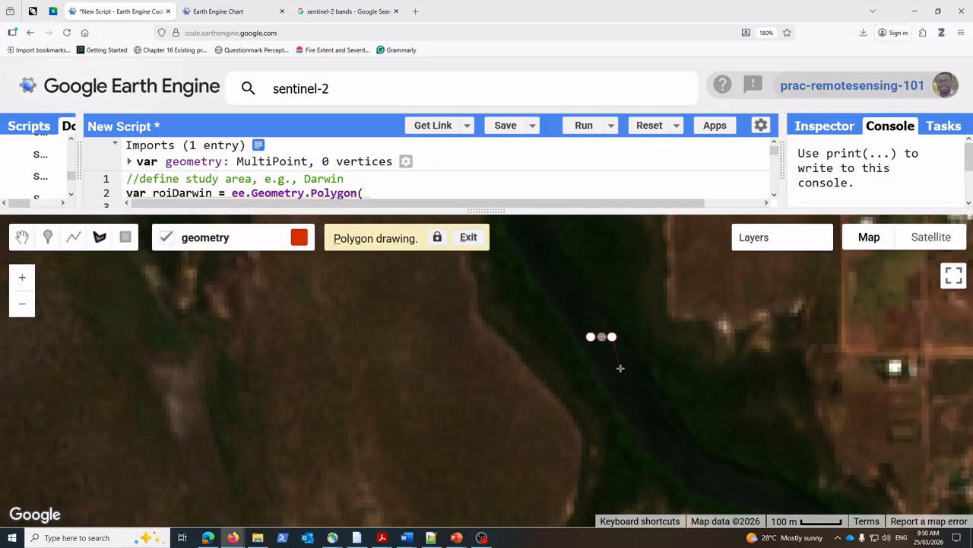
click(623, 367)
click(604, 367)
click(591, 338)
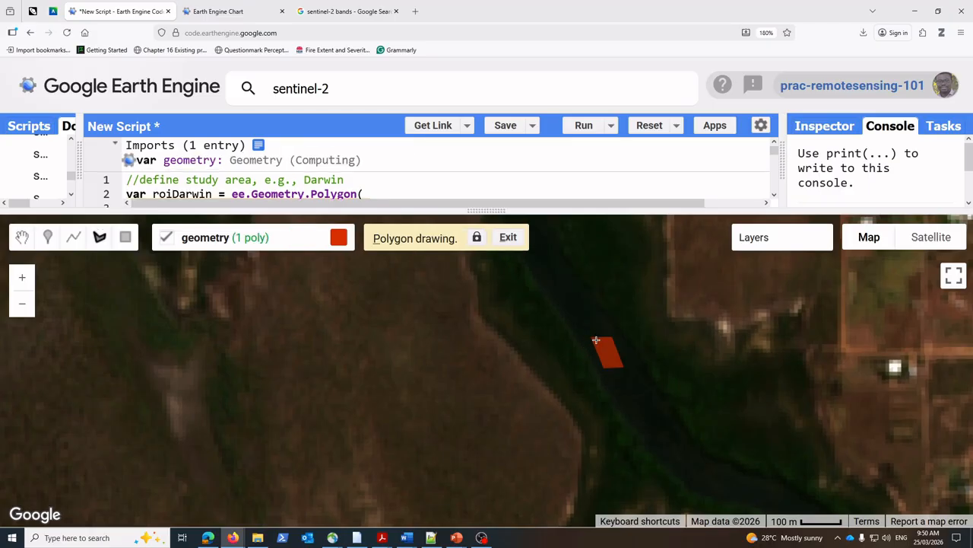
Step: Configure the river polygon's geometry import as a FeatureCollection with a property label set to water
mouse_move(260, 259)
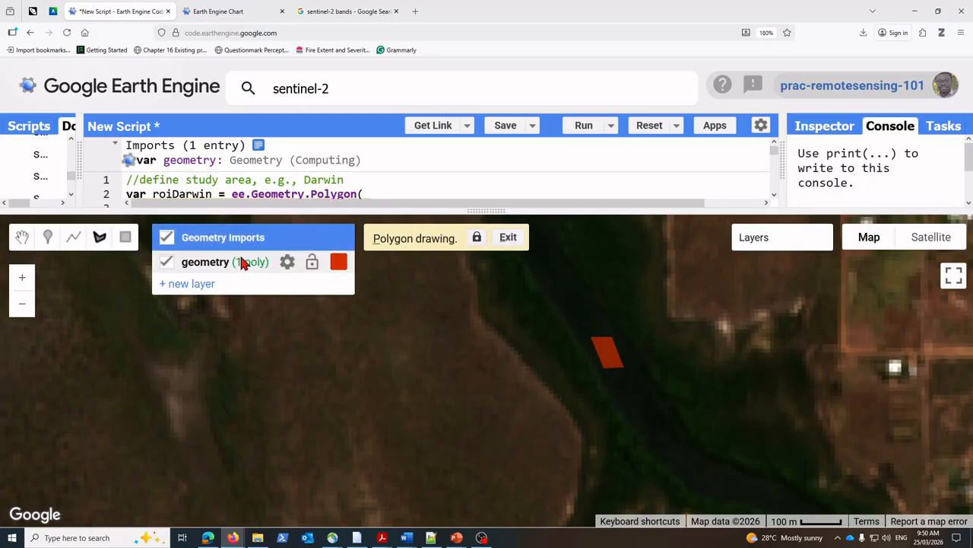
click(288, 267)
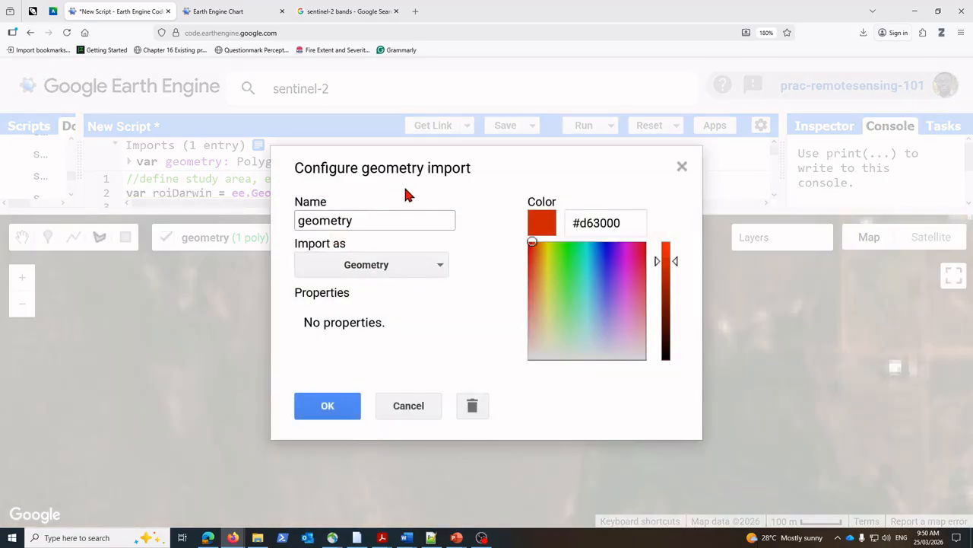
click(446, 267)
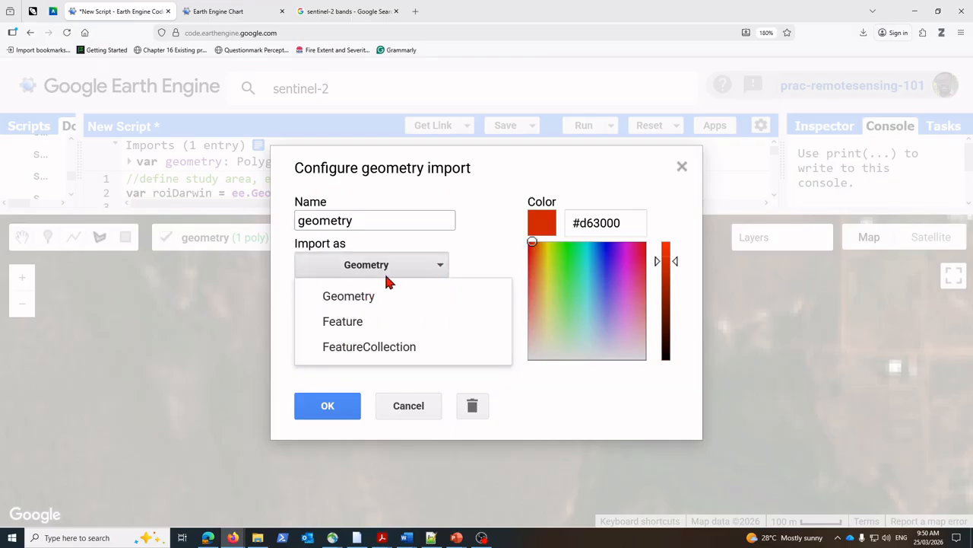
click(375, 351)
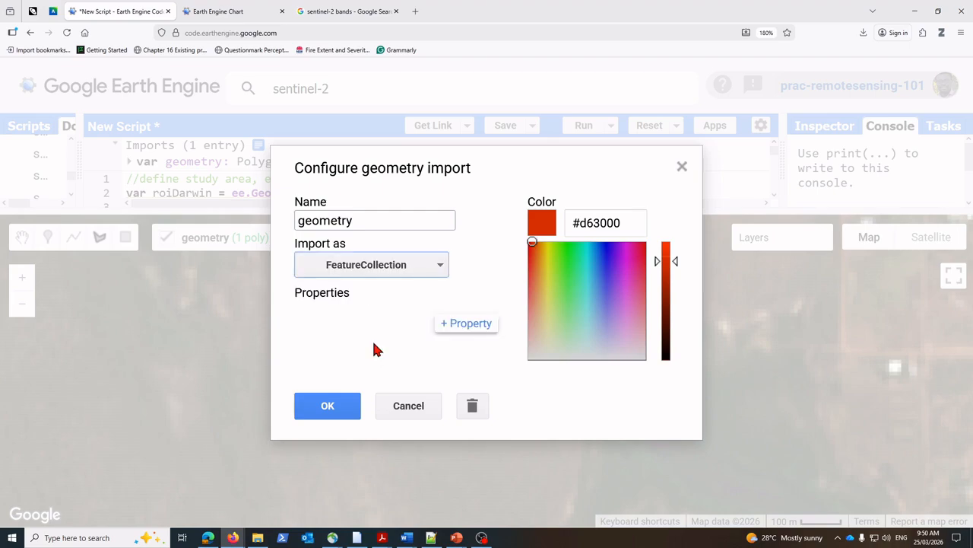
click(472, 325)
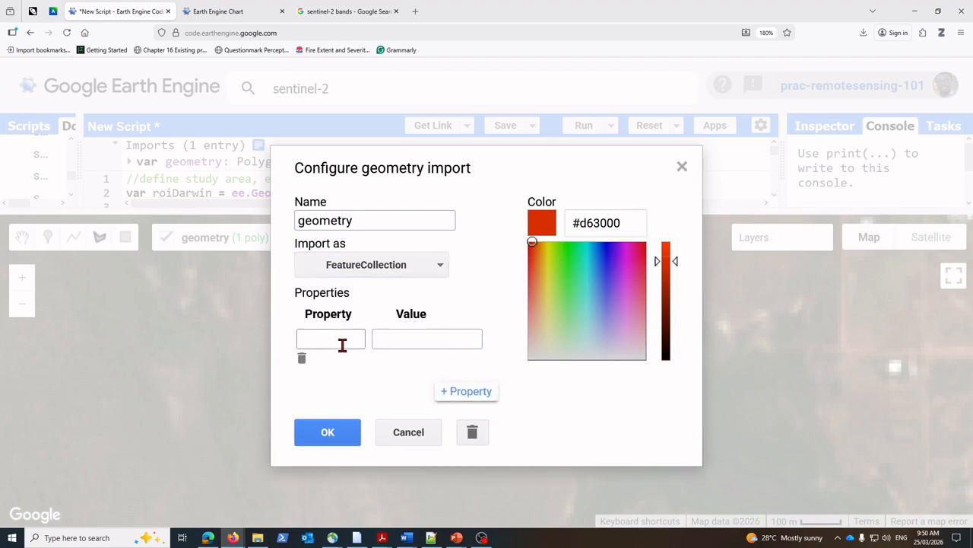
click(337, 338)
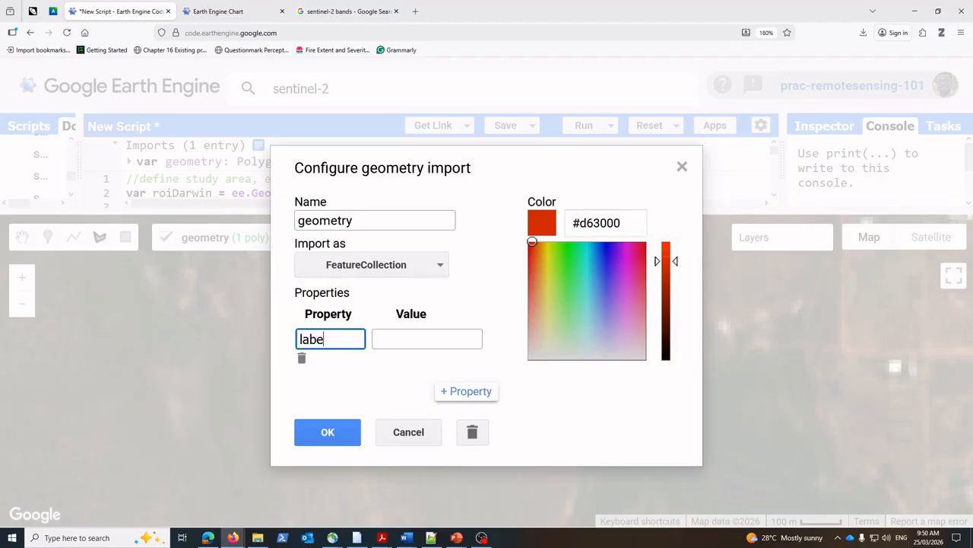
click(424, 338)
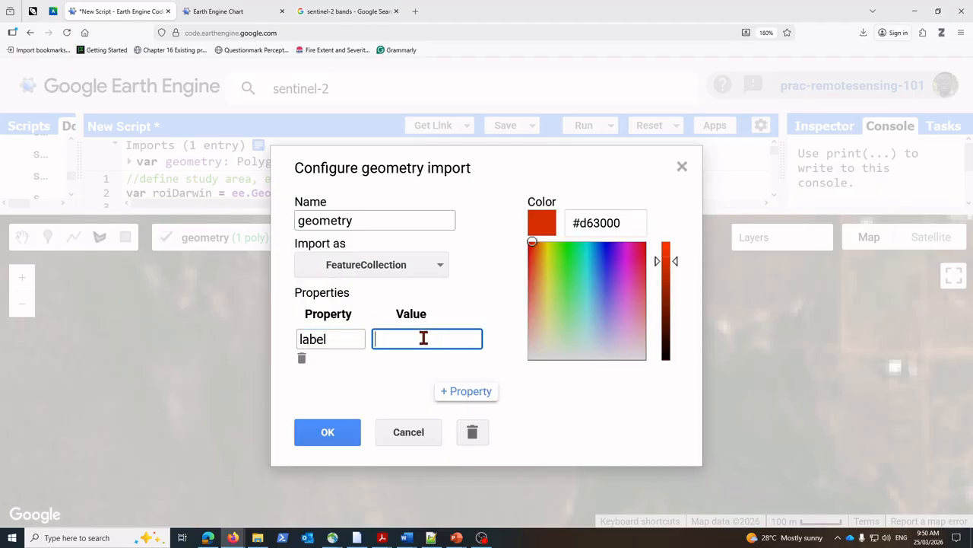
text(water)
Step: Set the water import's color to blue #2037e3 and apply the import configuration
mouse_move(534, 247)
mouse_down()
mouse_move(540, 224)
mouse_move(584, 279)
mouse_move(539, 254)
mouse_move(539, 272)
mouse_move(578, 318)
mouse_move(606, 276)
mouse_move(606, 254)
mouse_move(664, 256)
mouse_move(671, 320)
mouse_move(669, 252)
mouse_move(669, 260)
mouse_up()
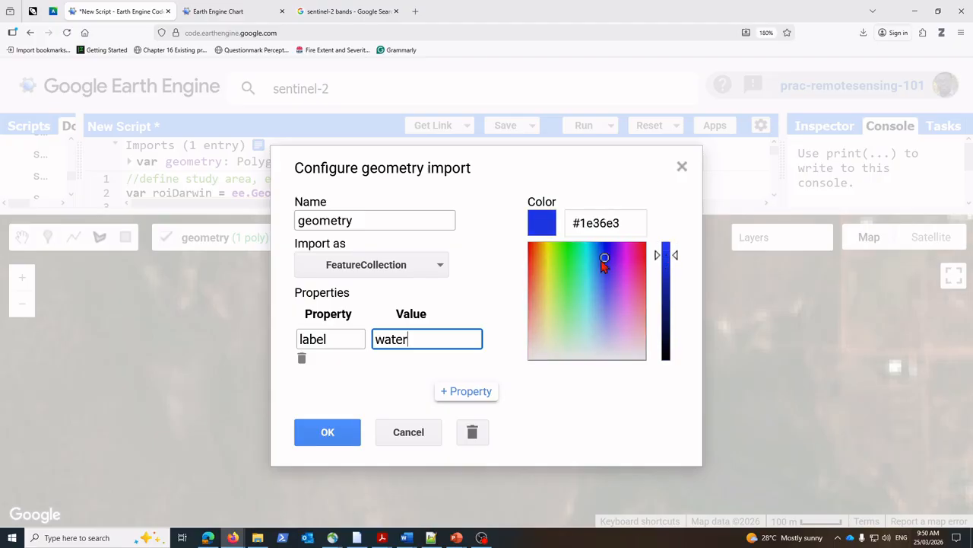
drag(601, 262, 605, 261)
click(328, 432)
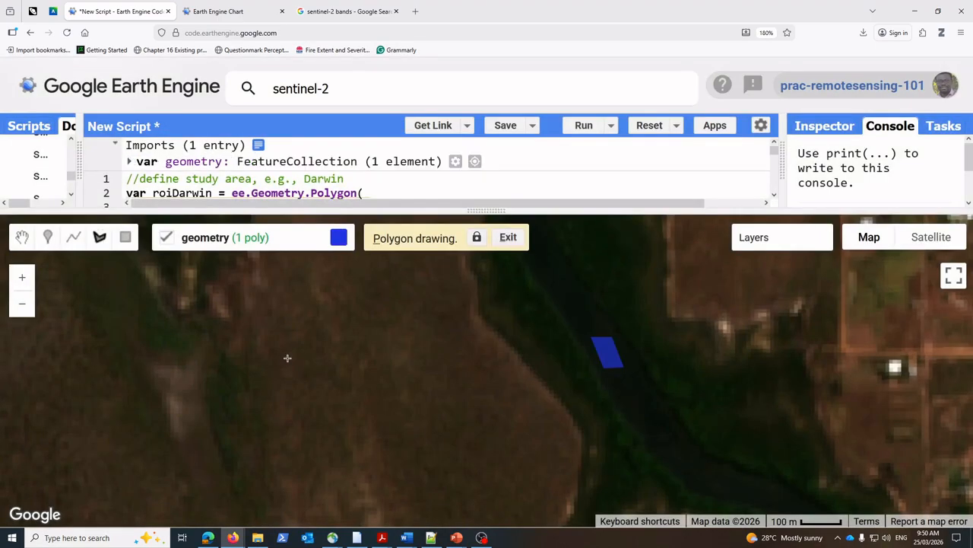
Step: Check the example spectral response chart's legend for the land cover classes, and return to the script's map
scroll(312, 371, down, 2)
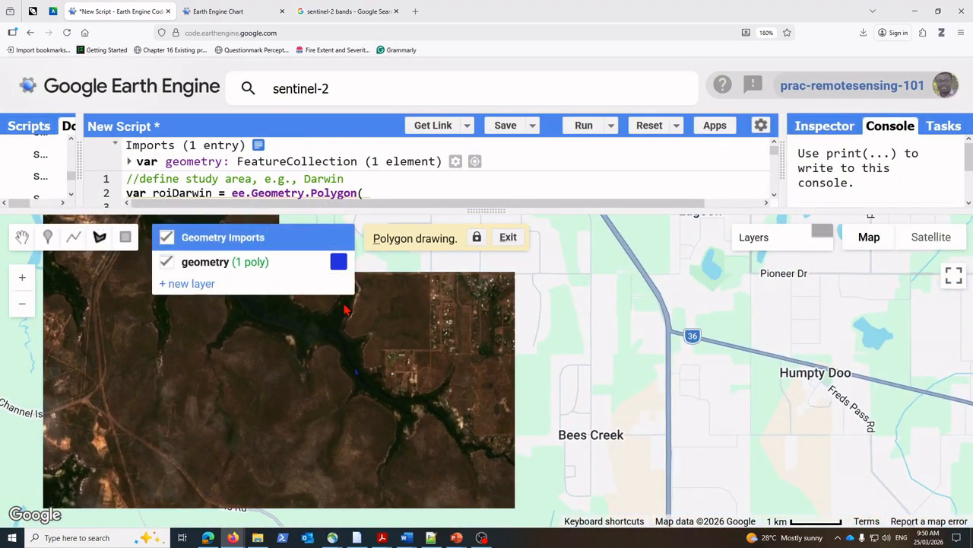
click(208, 13)
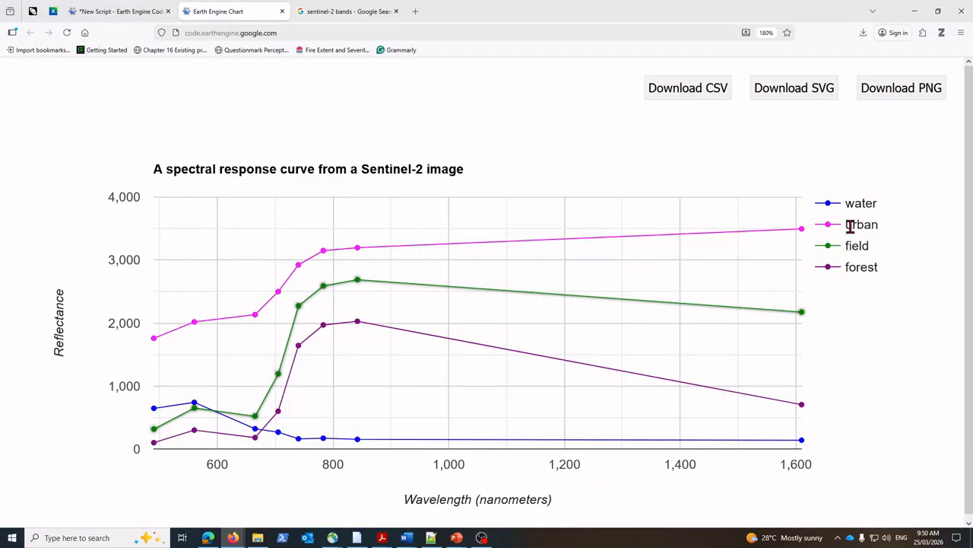
click(110, 13)
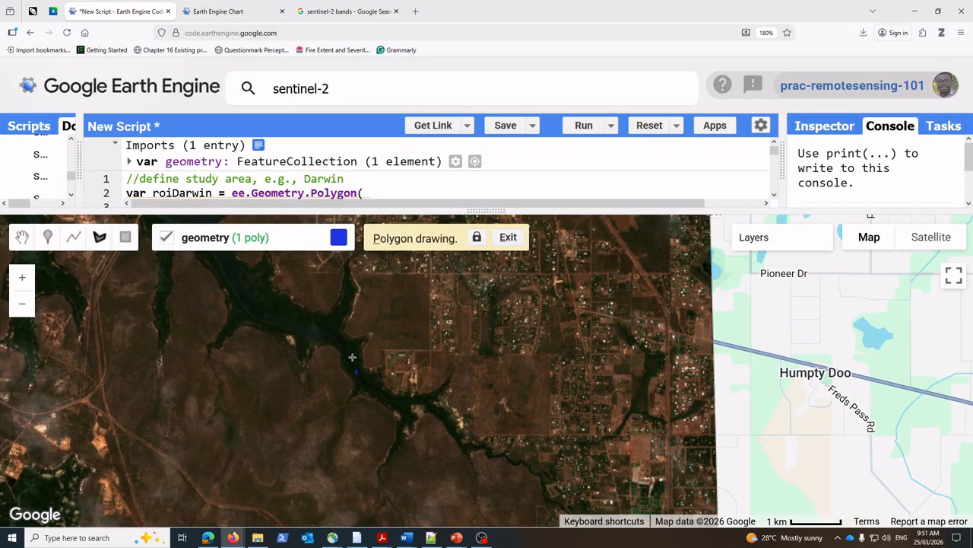
Step: Leave polygon drawing, locate the bright built-up block beside the Stuart Highway, and add a second geometry layer
click(25, 237)
mouse_move(456, 229)
mouse_down()
mouse_move(443, 407)
mouse_move(515, 398)
mouse_up()
scroll(444, 406, down, 2)
scroll(528, 398, up, 1)
scroll(529, 398, up, 4)
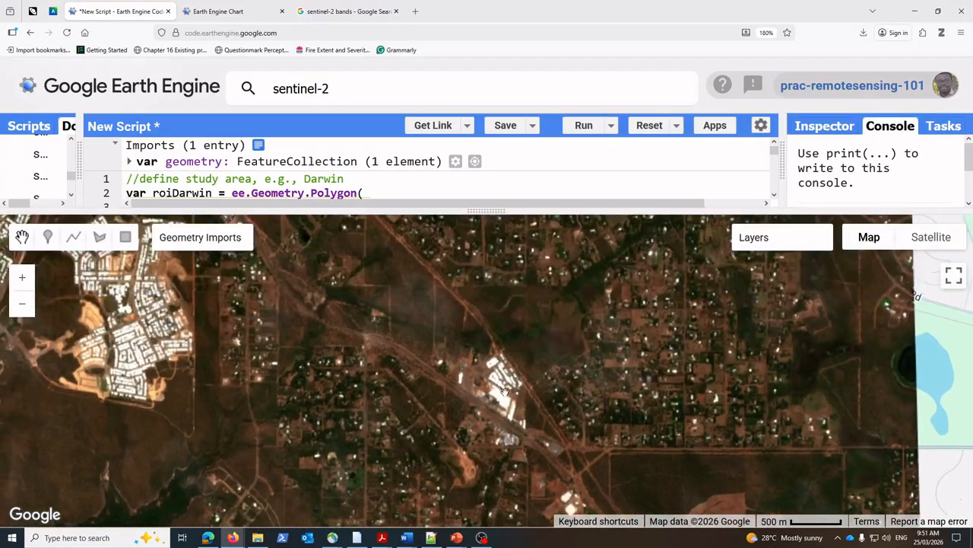
scroll(533, 416, up, 1)
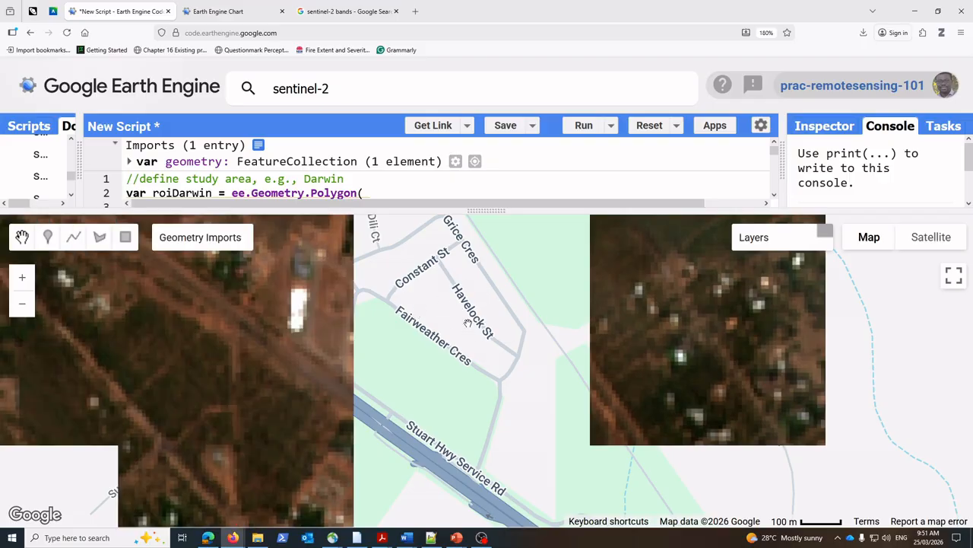
drag(467, 394, 461, 350)
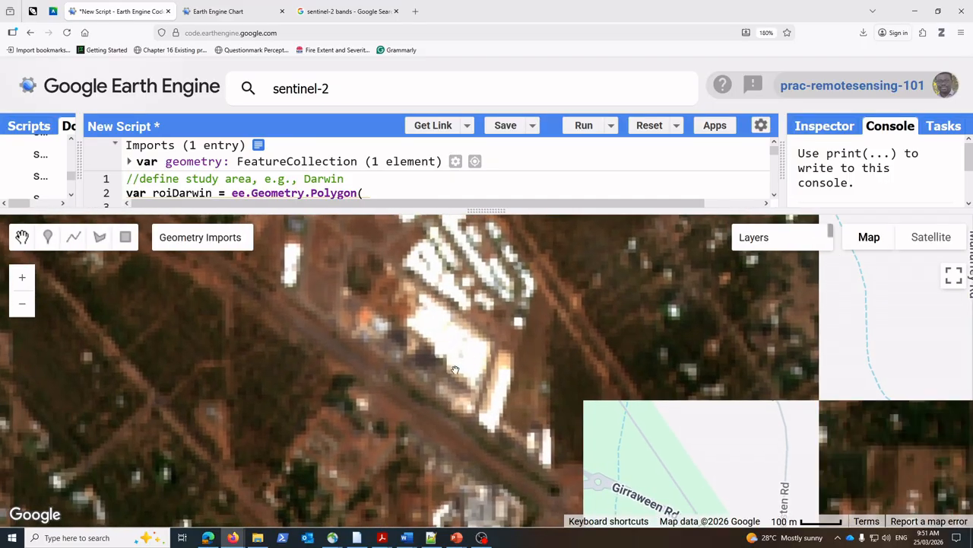
mouse_move(203, 268)
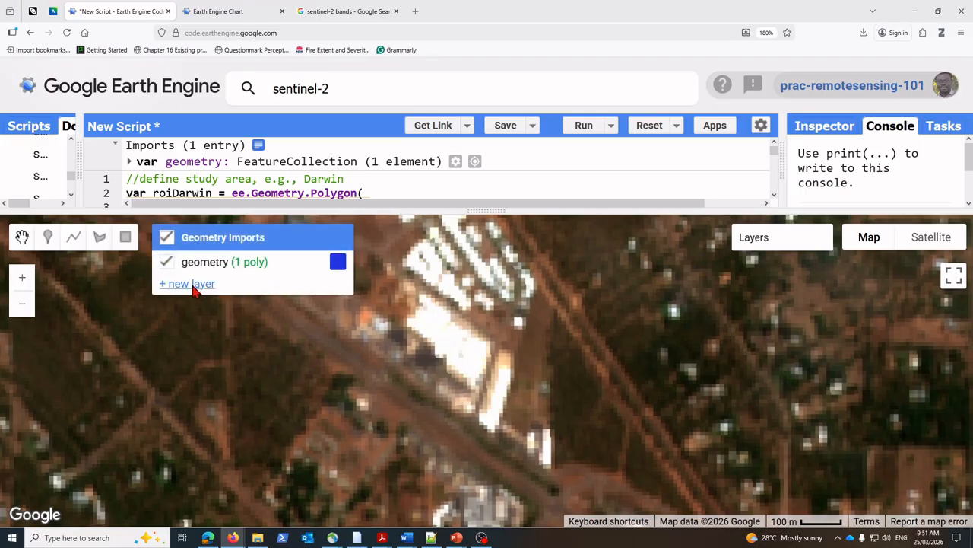
click(195, 285)
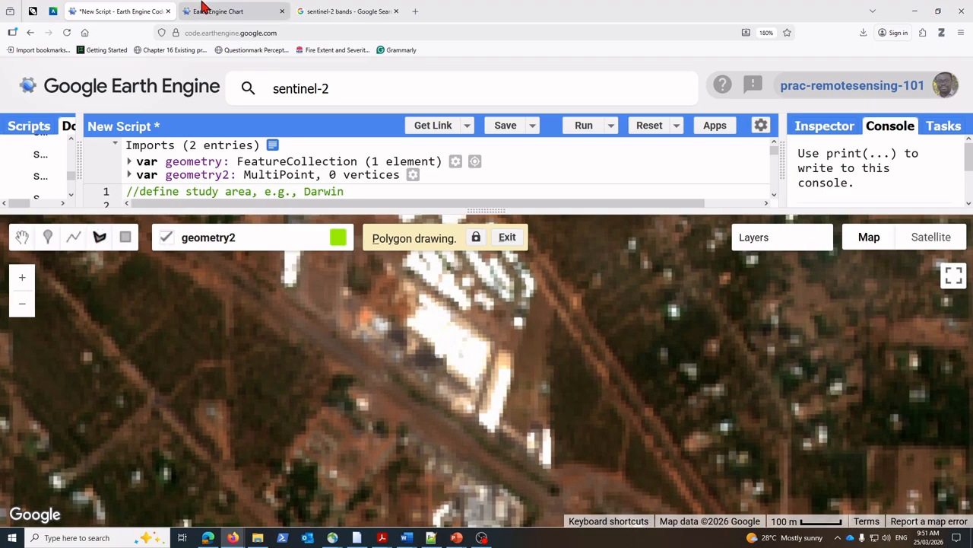
Step: Check the class order in the example chart and draw a small four-sided polygon on the large bright roof beside the highway
click(240, 18)
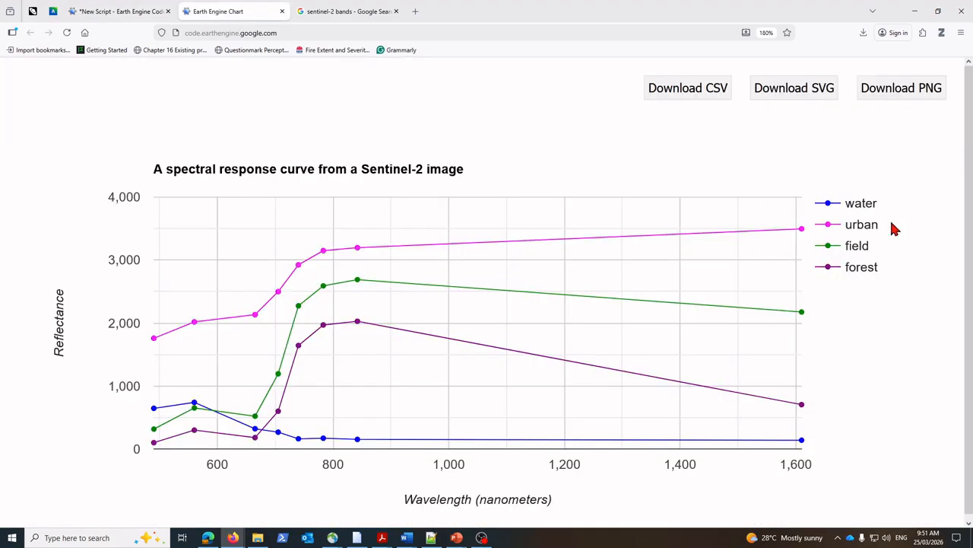
click(136, 13)
mouse_move(272, 258)
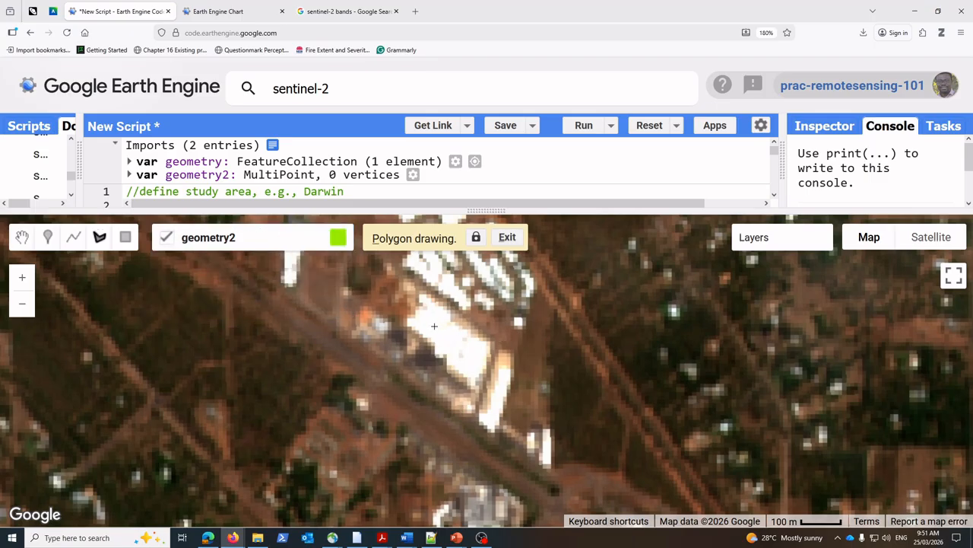
click(472, 344)
click(442, 327)
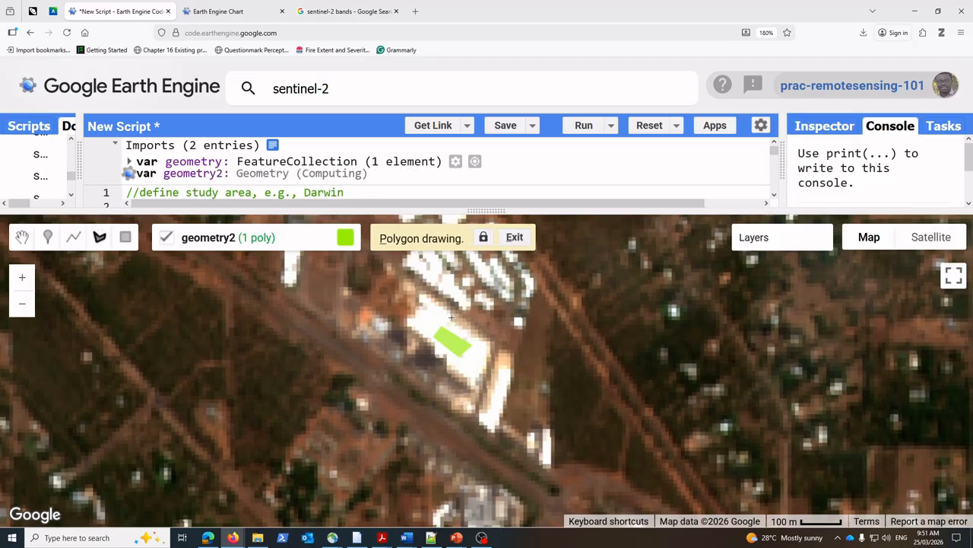
Step: Configure the geometry2 import as a FeatureCollection with a property label set to urban
mouse_move(348, 238)
click(297, 285)
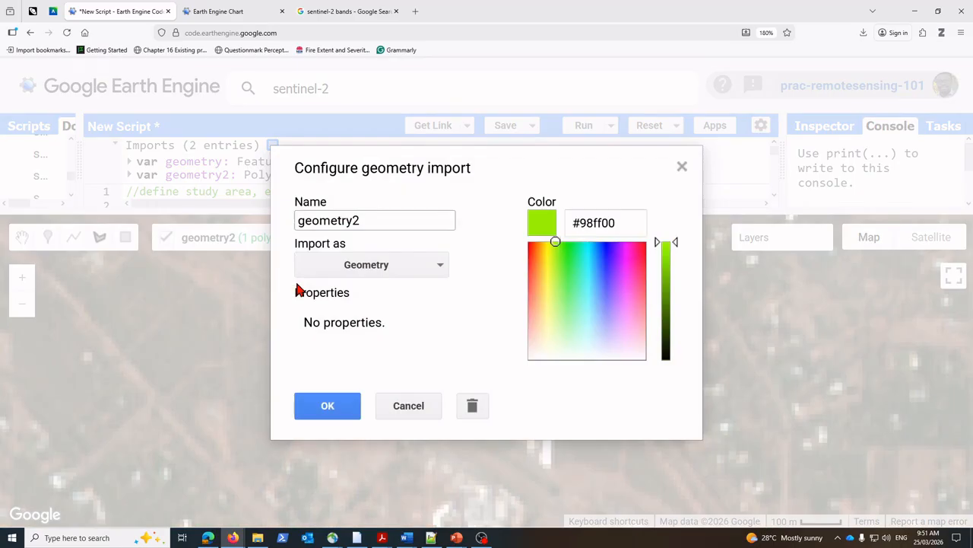
click(442, 268)
click(382, 350)
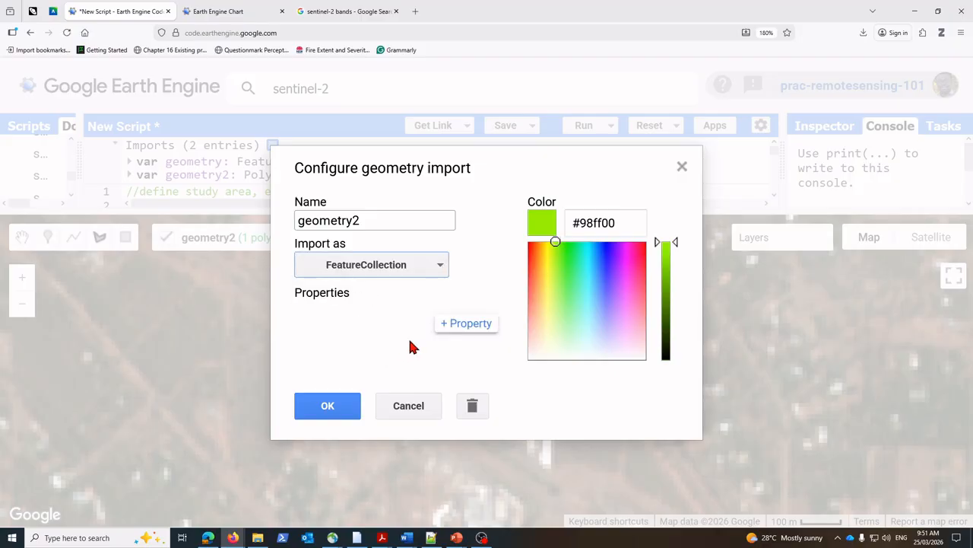
click(469, 325)
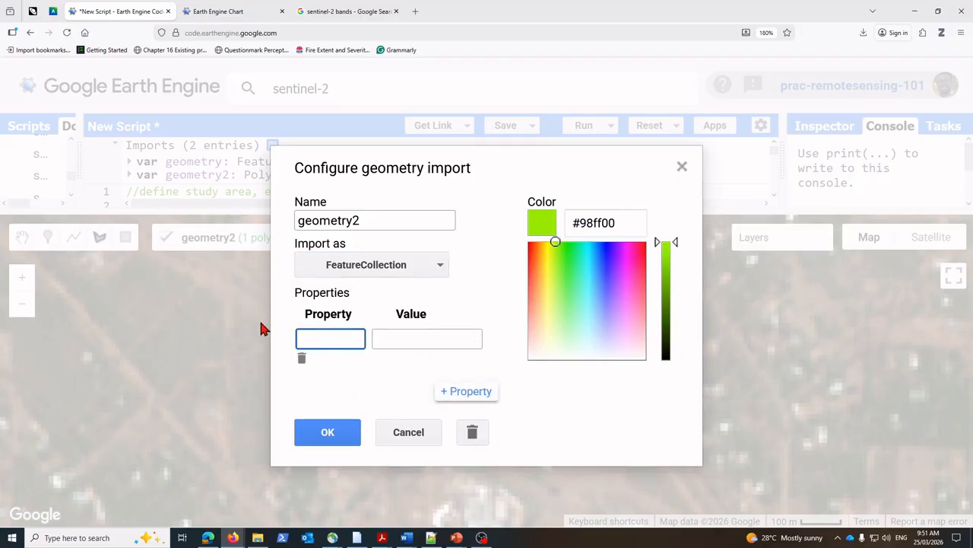
text(label)
click(402, 340)
text(urban)
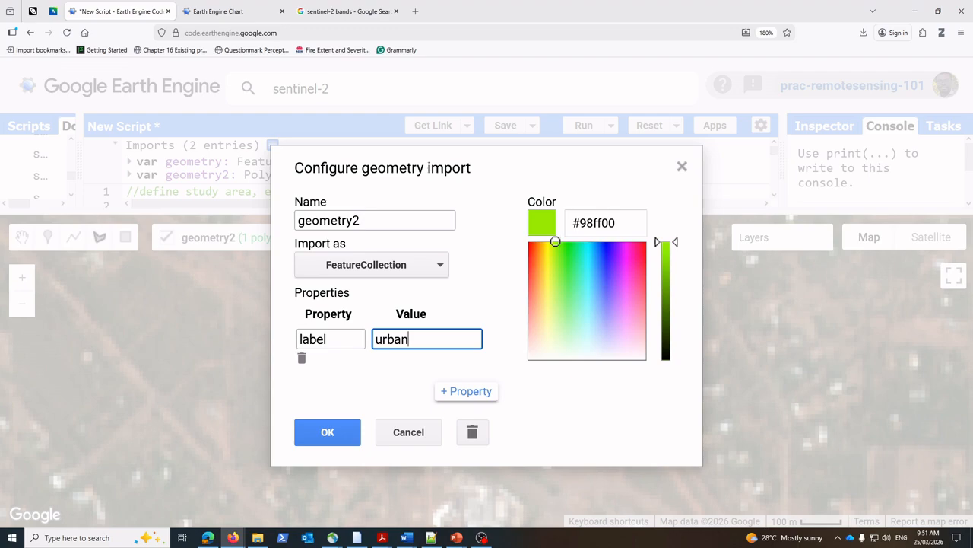
Step: Set the geometry2 colour to magenta #ed32f7 to match the urban curve in the example chart, and apply the import settings
click(241, 11)
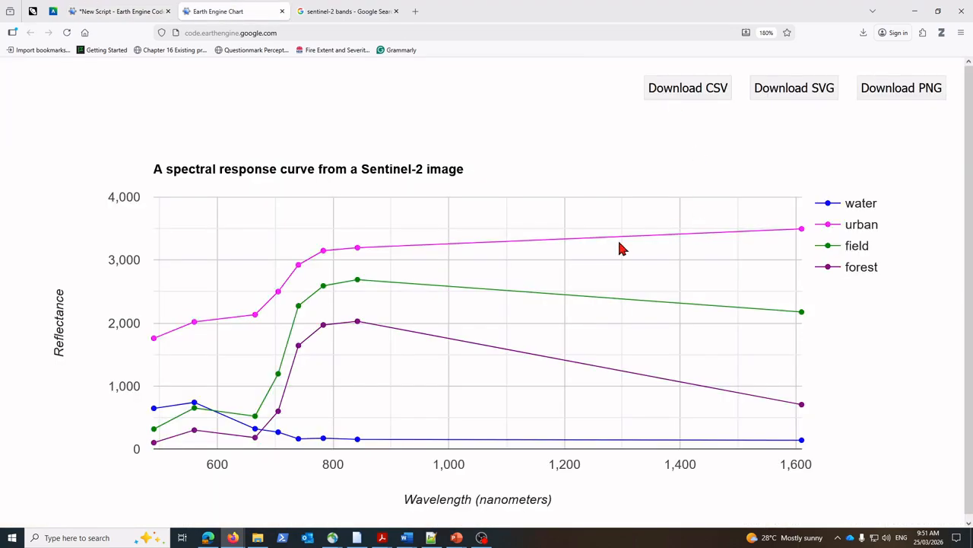
click(83, 14)
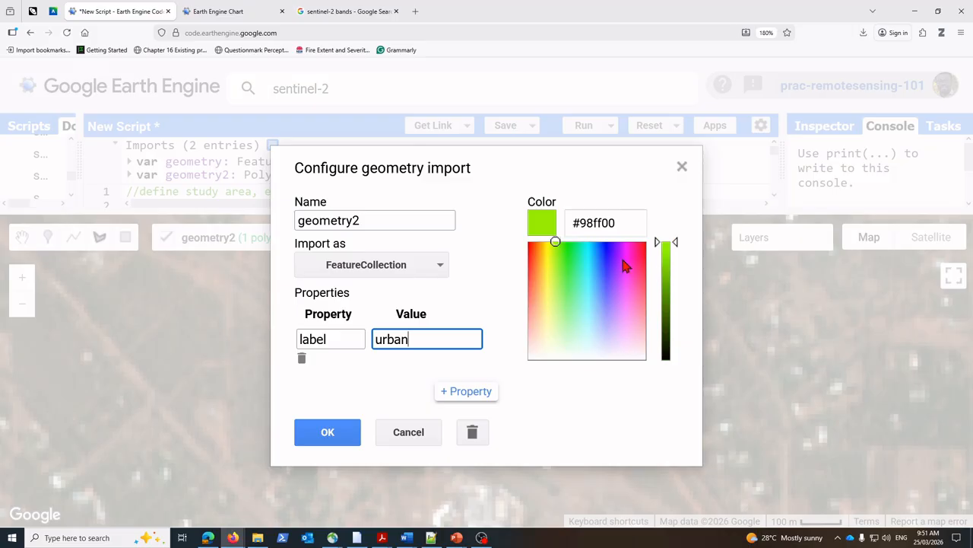
drag(556, 242, 661, 253)
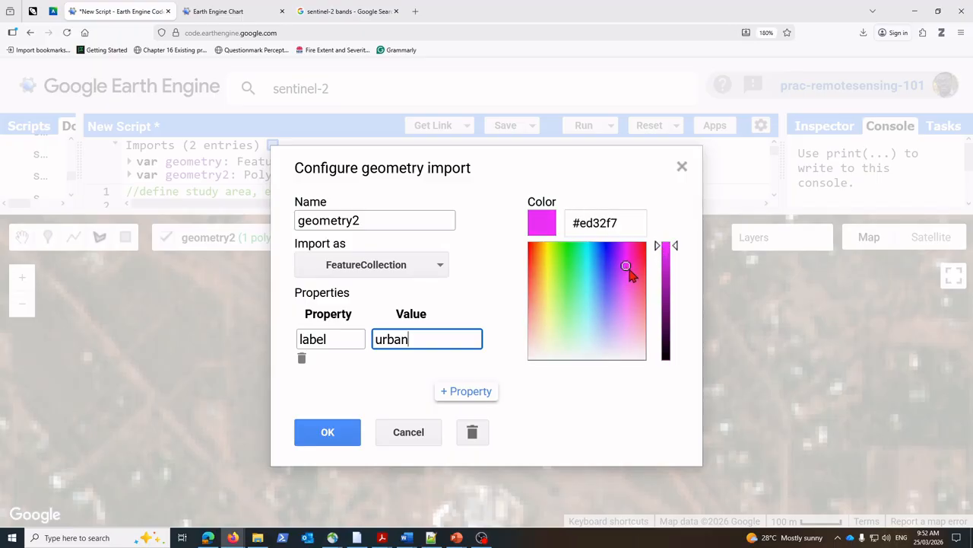
click(245, 16)
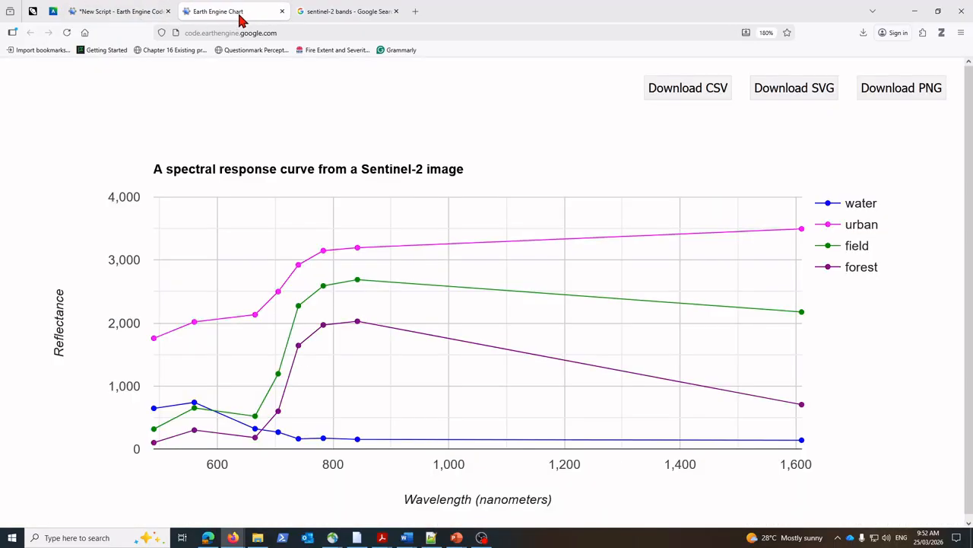
click(114, 12)
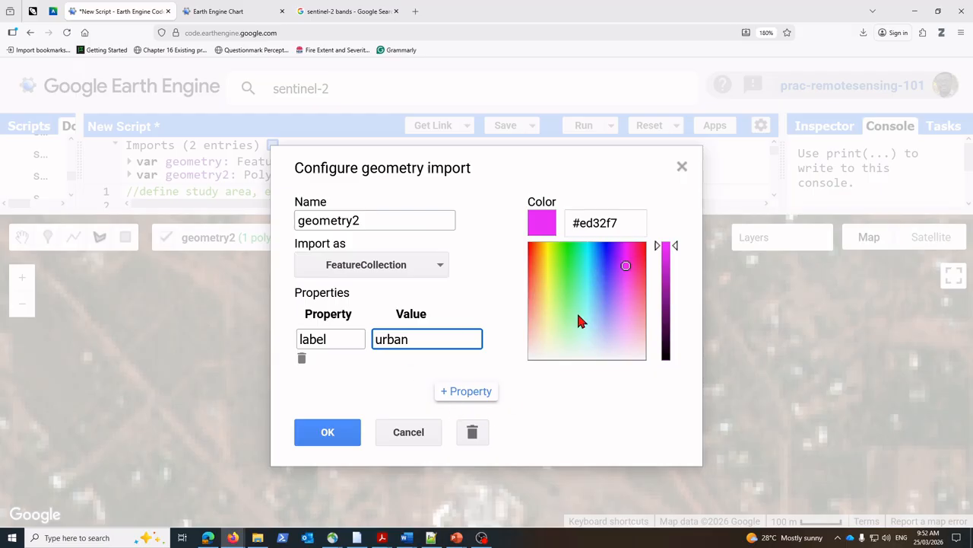
click(329, 433)
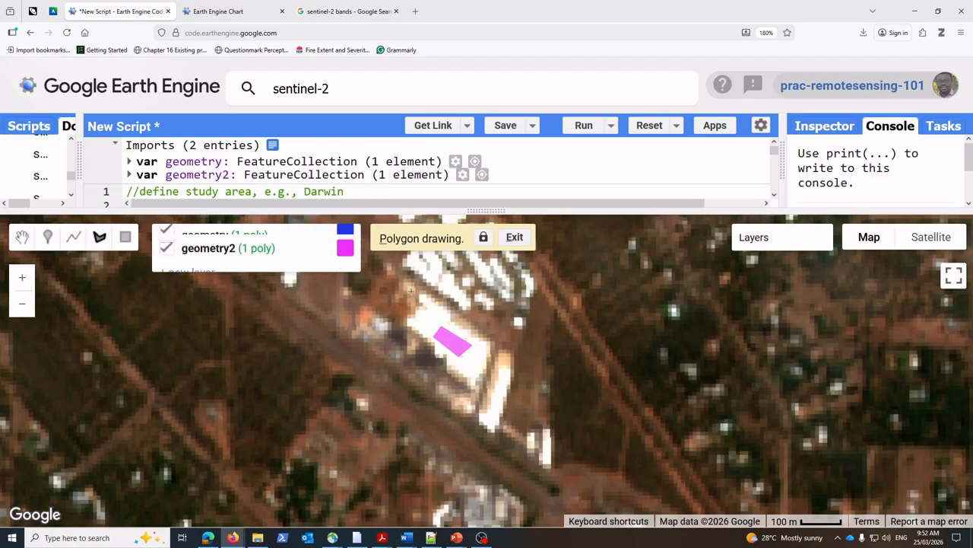
Step: Check the example chart's legend for the classes that follow urban, and return to the script's map
mouse_move(211, 295)
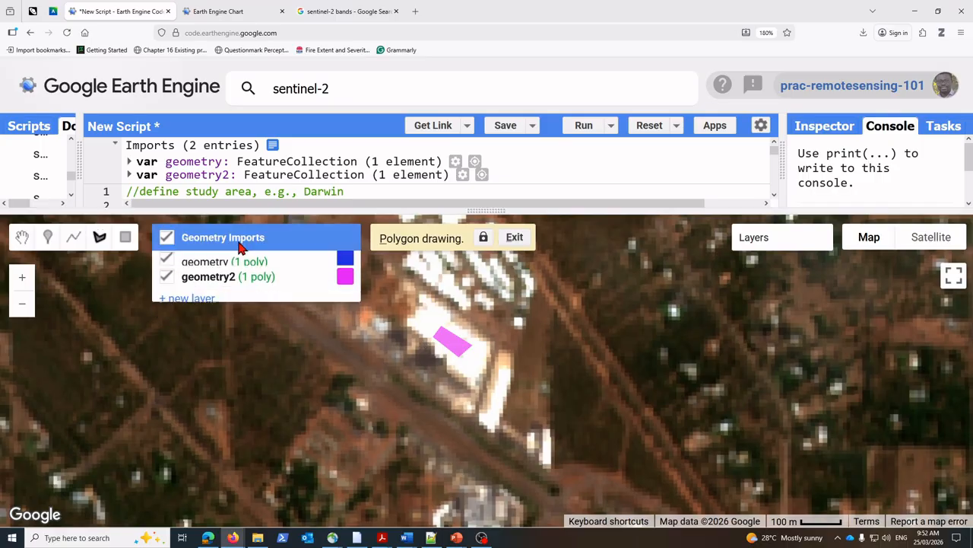
click(251, 17)
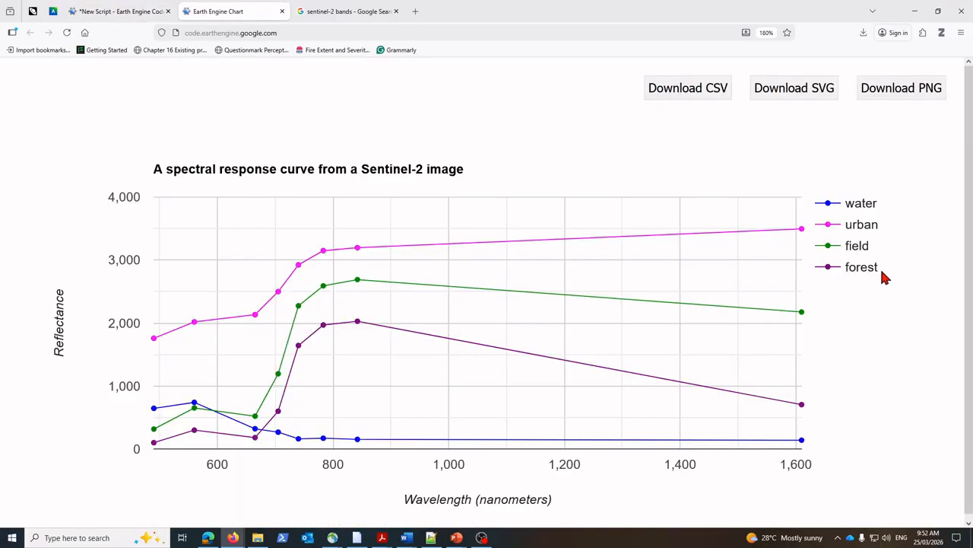
click(117, 14)
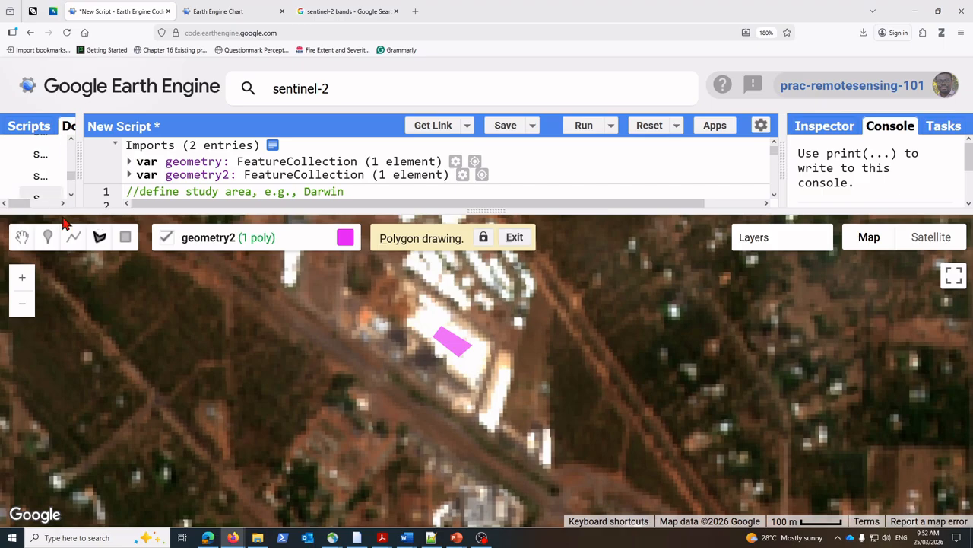
Step: Leave polygon drawing and search the Sentinel-2 image for a green field, examining the cultivated plots west of the Stuart Highway
click(22, 236)
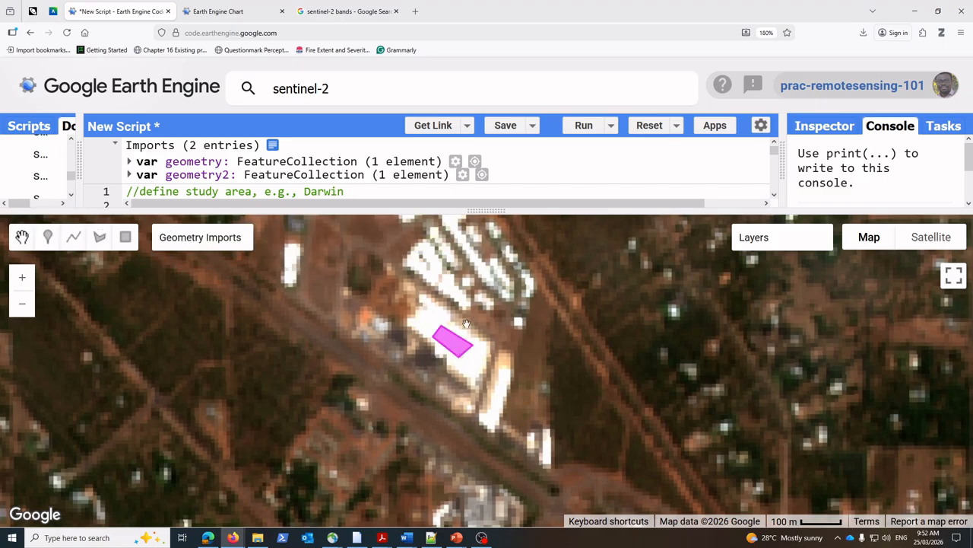
scroll(466, 323, down, 4)
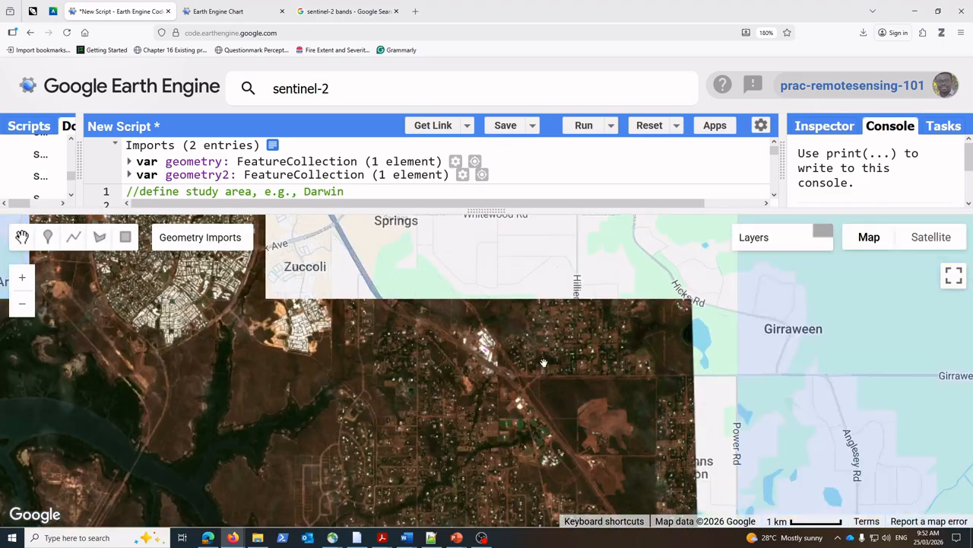
scroll(544, 363, down, 1)
drag(590, 356, 437, 385)
drag(483, 310, 393, 435)
drag(408, 342, 456, 456)
drag(440, 425, 425, 400)
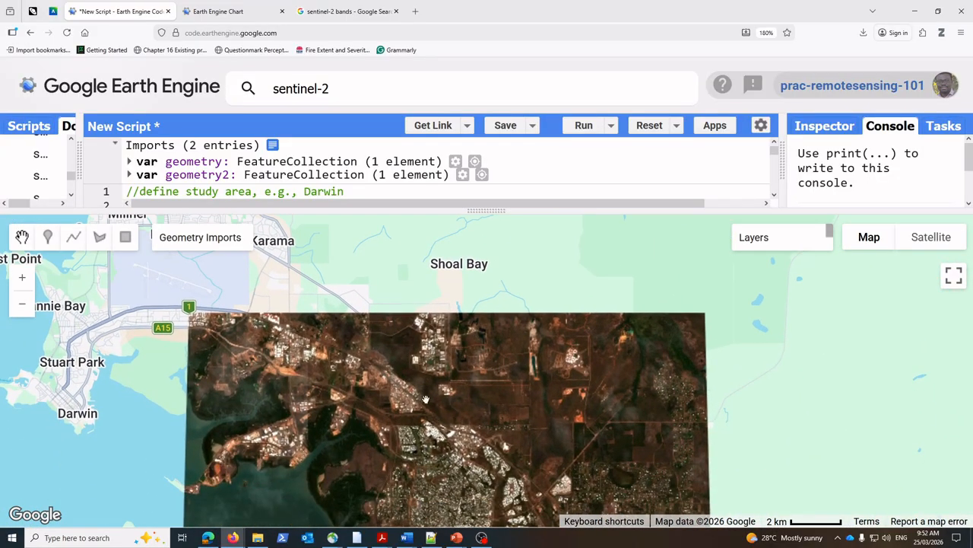
drag(367, 386, 248, 300)
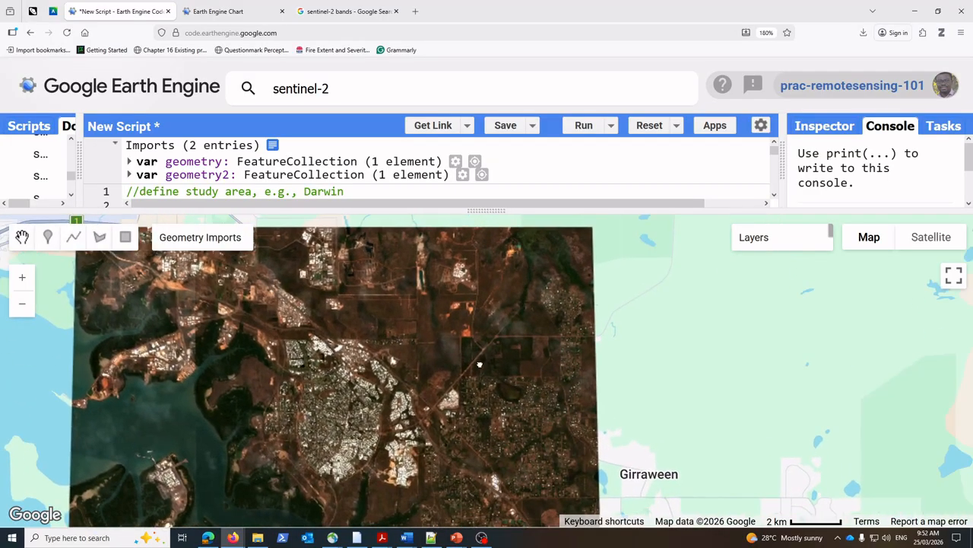
scroll(493, 360, up, 1)
scroll(243, 380, down, 2)
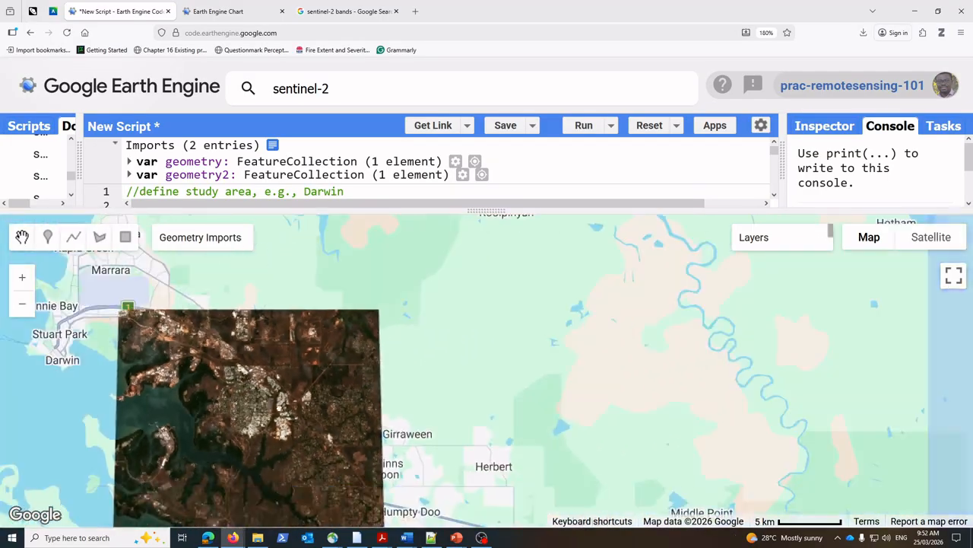
drag(201, 382, 458, 362)
scroll(463, 364, up, 1)
drag(460, 405, 469, 230)
drag(510, 428, 523, 277)
drag(509, 397, 481, 318)
drag(627, 228, 484, 354)
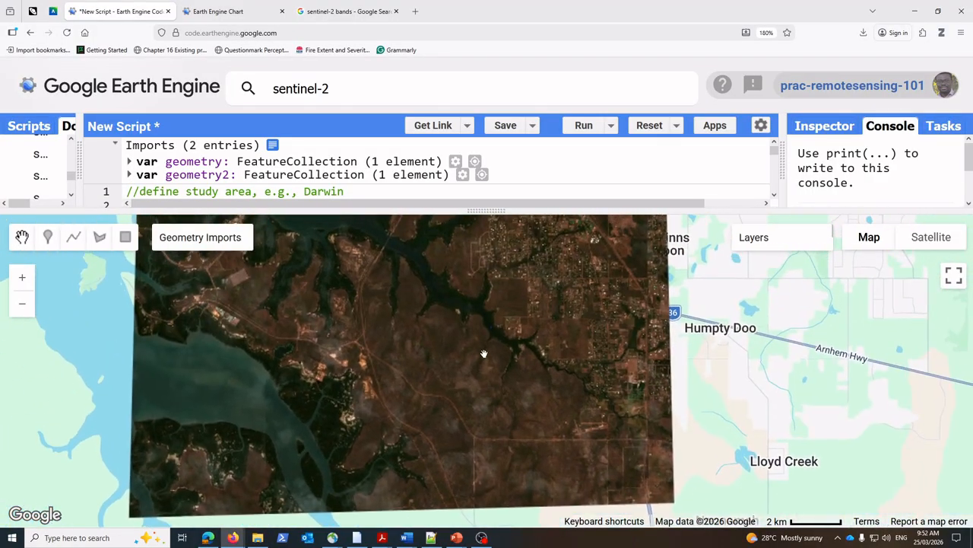
scroll(571, 369, up, 4)
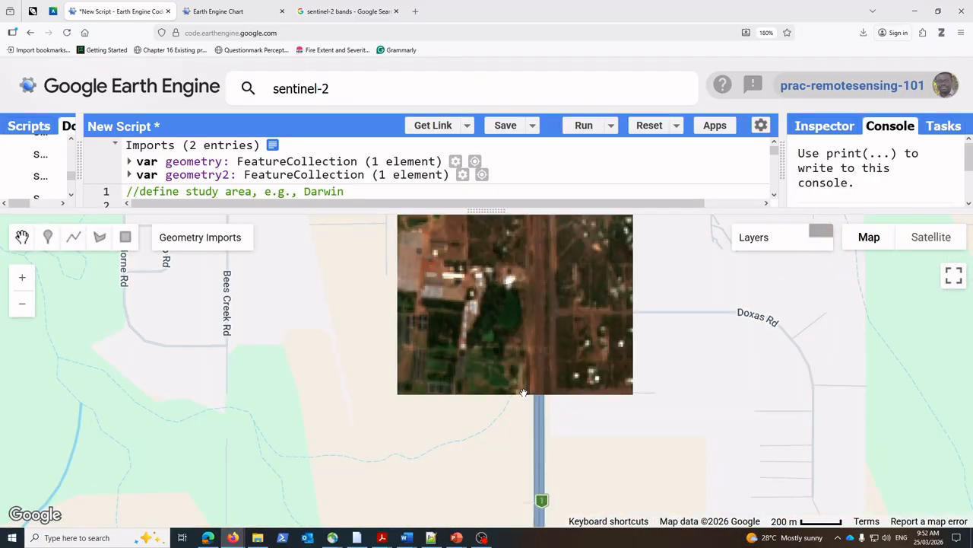
scroll(487, 388, up, 1)
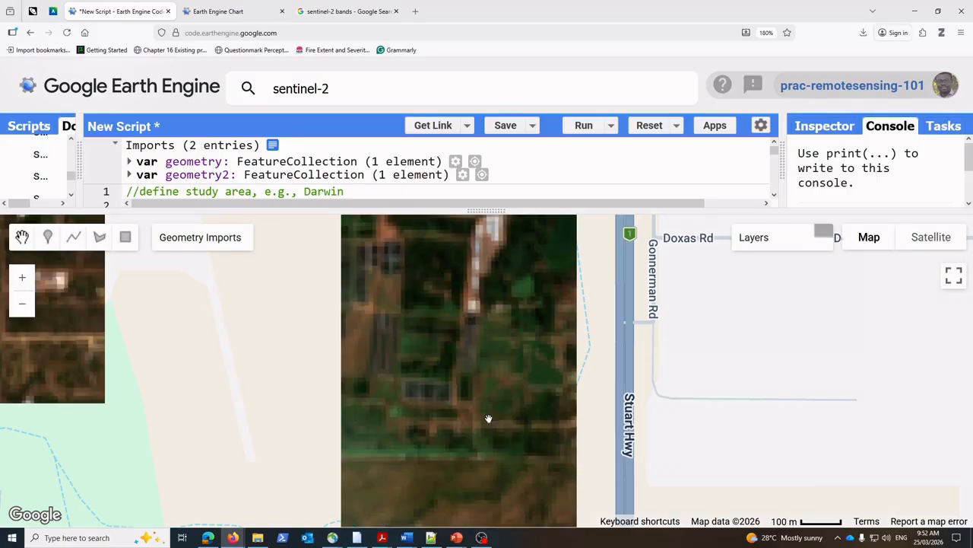
drag(447, 372, 489, 365)
scroll(491, 370, up, 1)
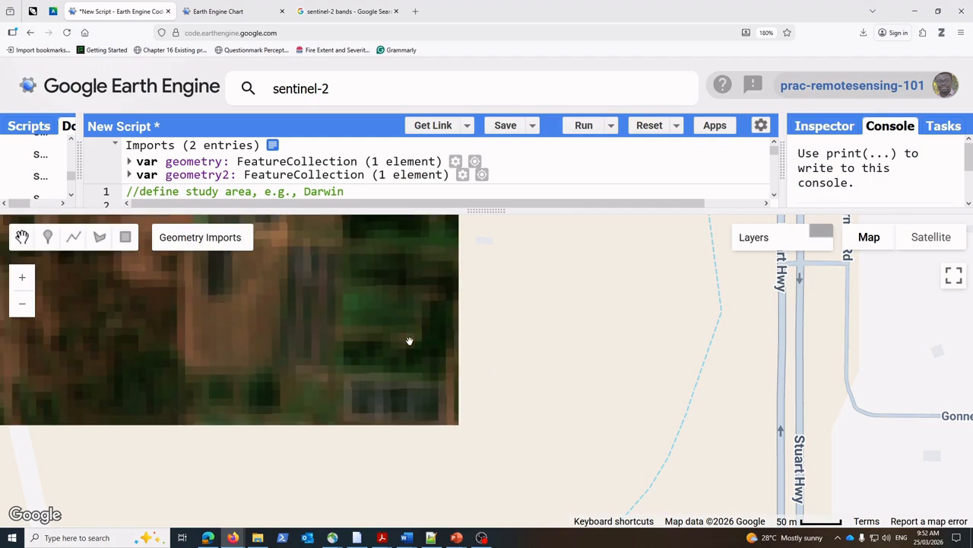
Step: Add a third geometry layer and draw a small four-sided polygon on the green patch above the grey rectangular block
mouse_move(200, 238)
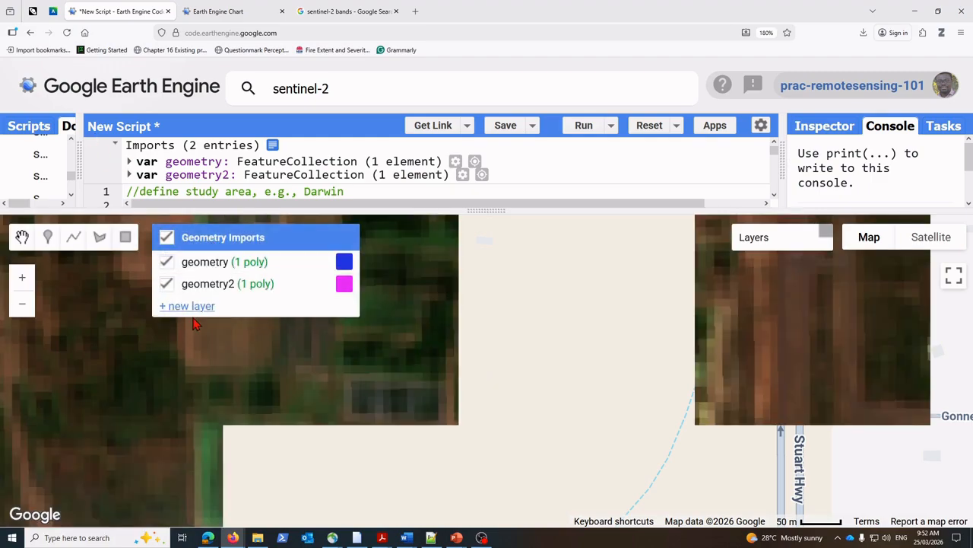
click(196, 307)
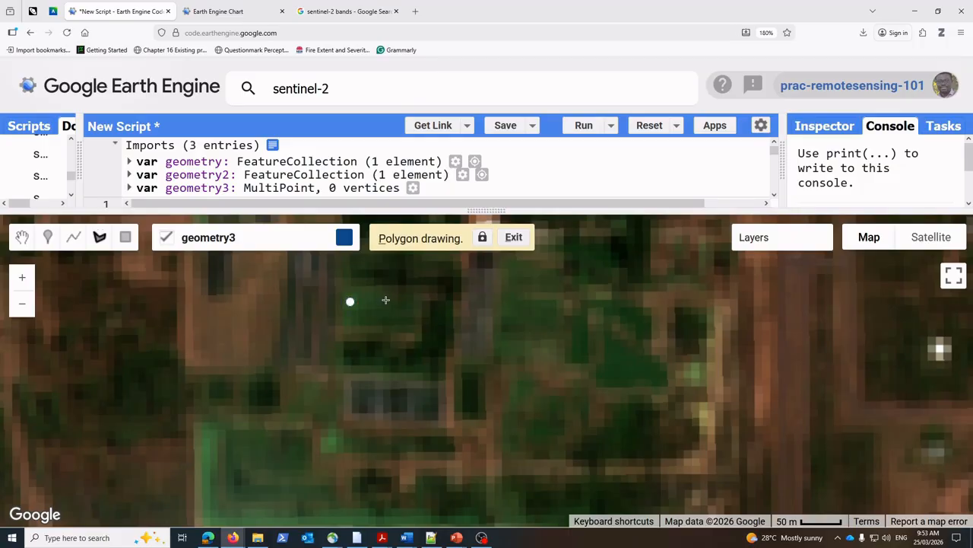
click(386, 301)
click(387, 323)
click(347, 319)
click(349, 303)
Step: Configure the geometry3 import as a FeatureCollection with a property label set to field, checking the class name in the example chart
mouse_move(343, 259)
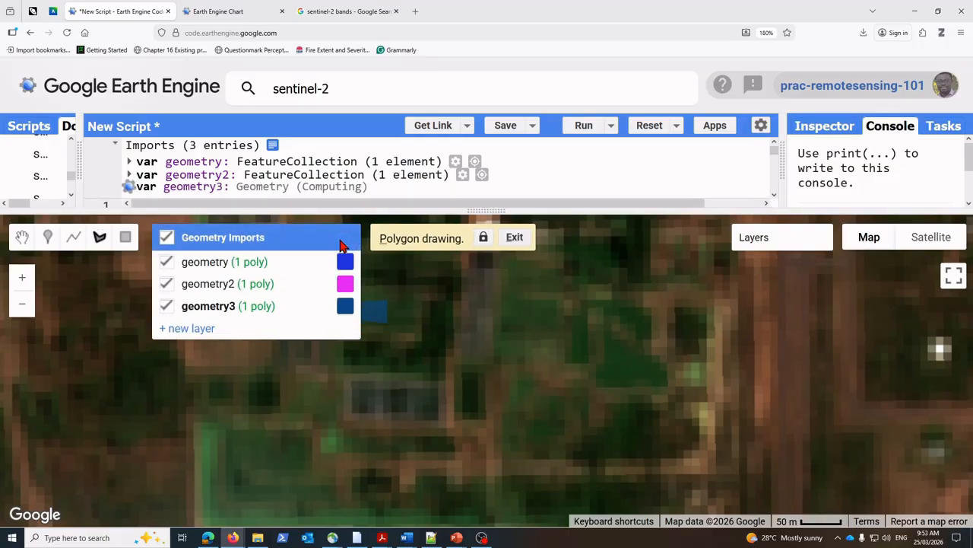
click(293, 307)
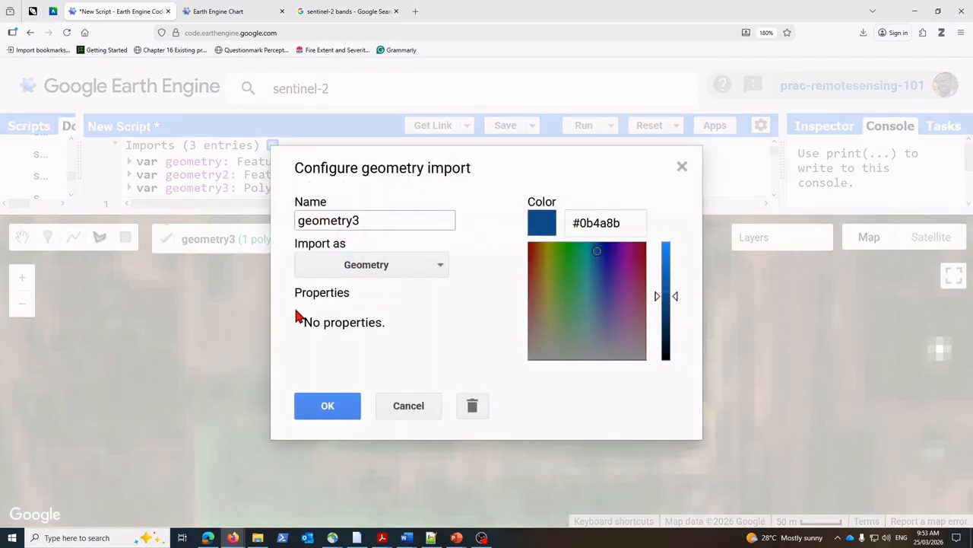
click(424, 269)
click(394, 347)
click(467, 325)
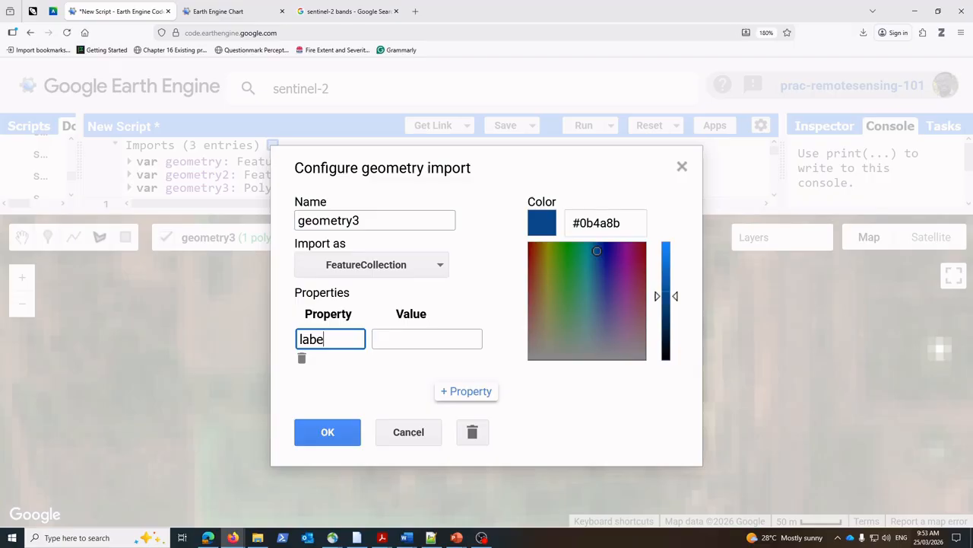
click(412, 342)
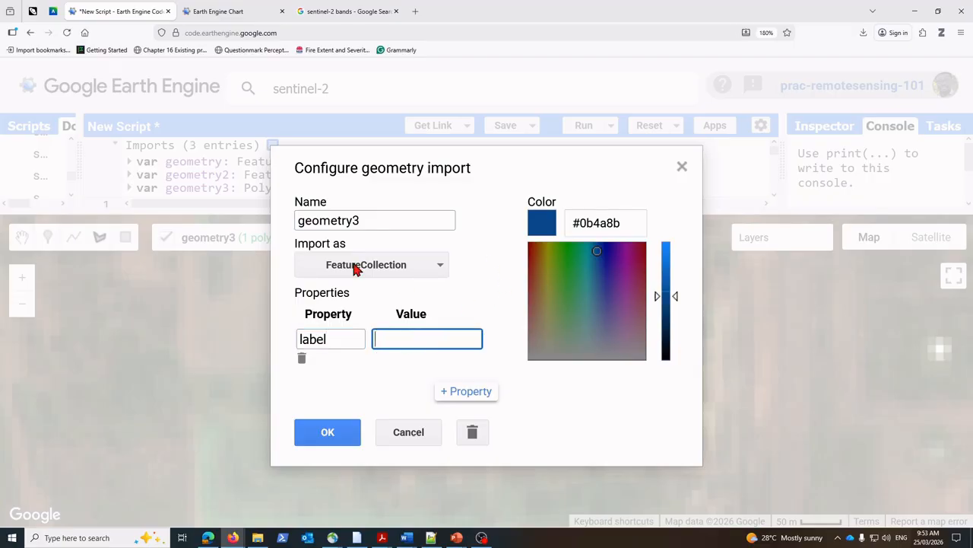
click(238, 13)
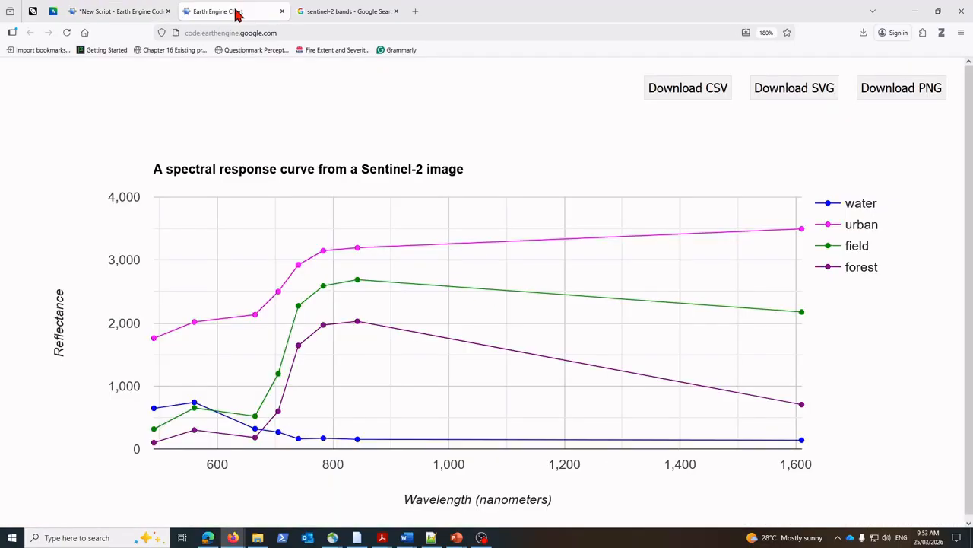
click(120, 13)
text(field)
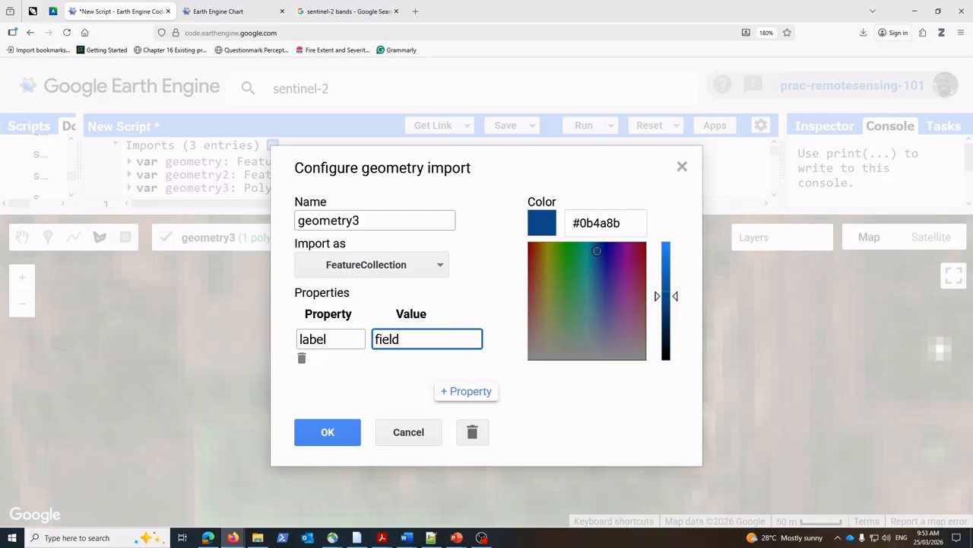
Step: Change the geometry3 colour to bright green and apply the import settings
mouse_move(598, 254)
mouse_down()
mouse_move(571, 262)
mouse_move(566, 254)
mouse_up()
drag(660, 303, 663, 248)
click(339, 443)
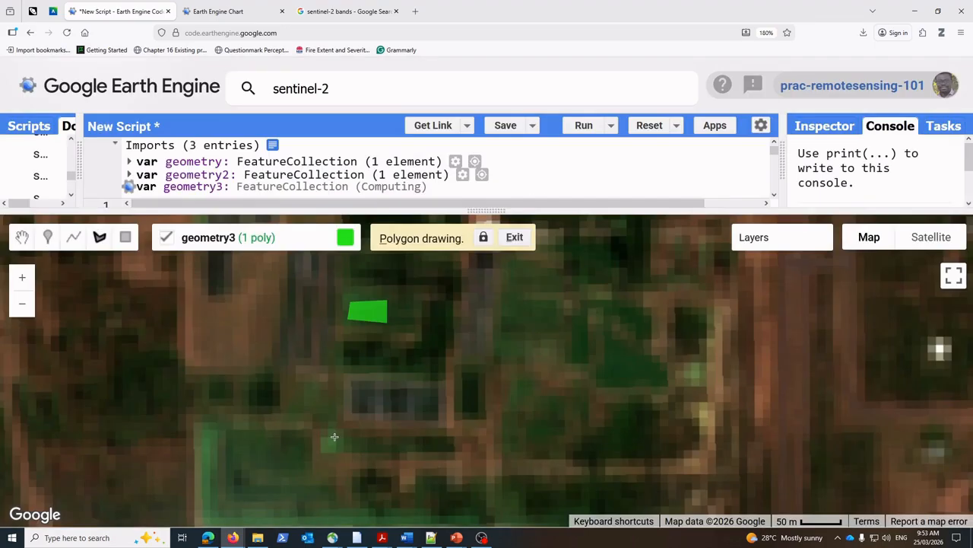
Step: Check the example chart's legend for the class after field, and return to the map
scroll(455, 369, down, 2)
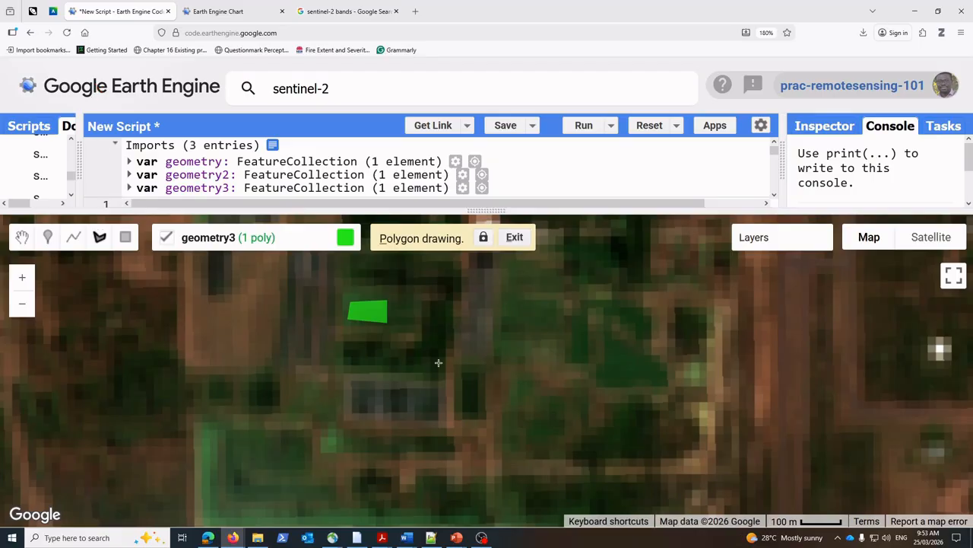
click(210, 17)
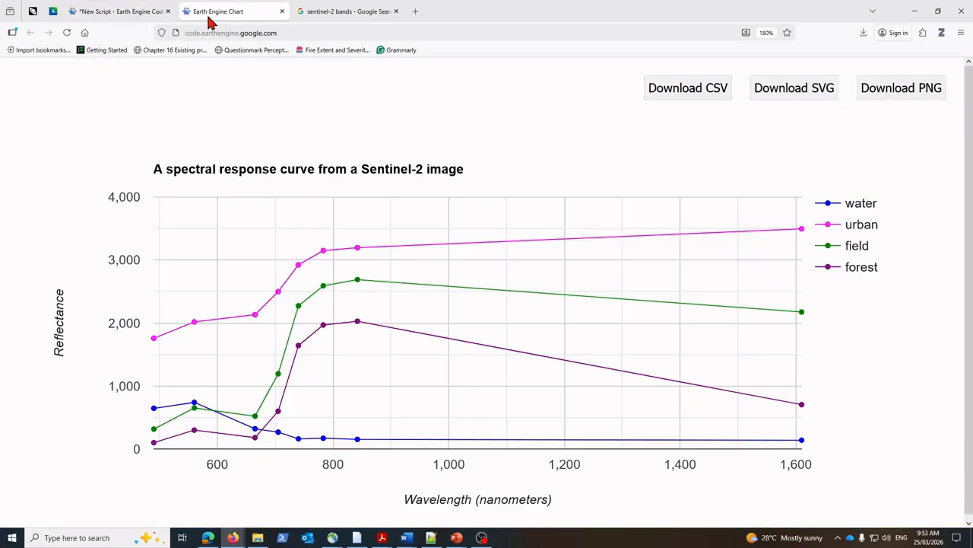
click(108, 14)
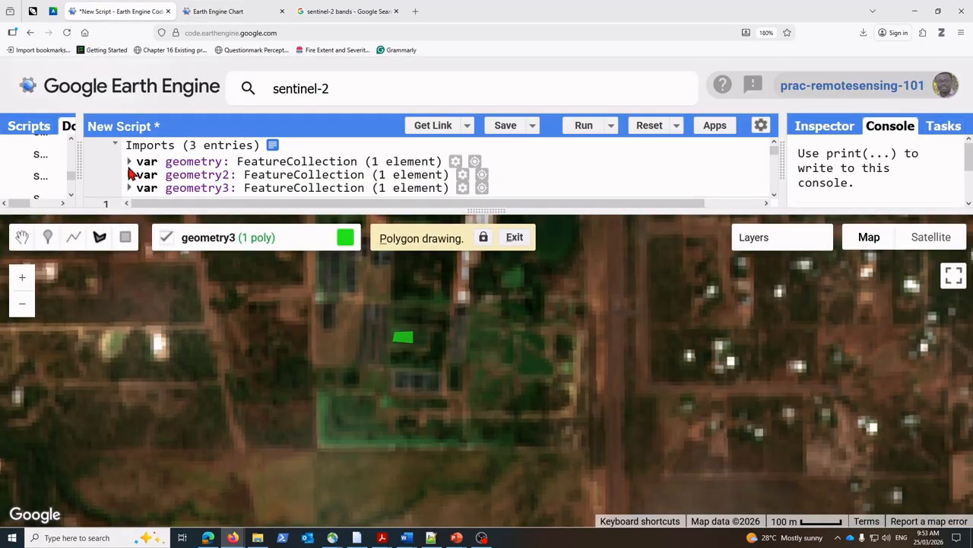
Step: Examine the Sentinel-2 image along the river channels and coast for a dense dark-green vegetation patch suitable for the fourth class
click(23, 238)
scroll(503, 394, down, 3)
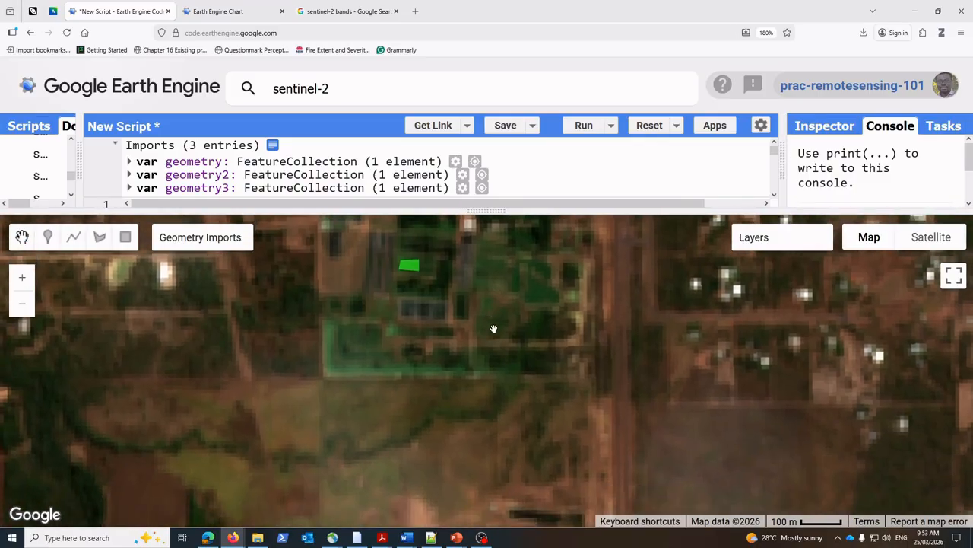
scroll(595, 342, down, 2)
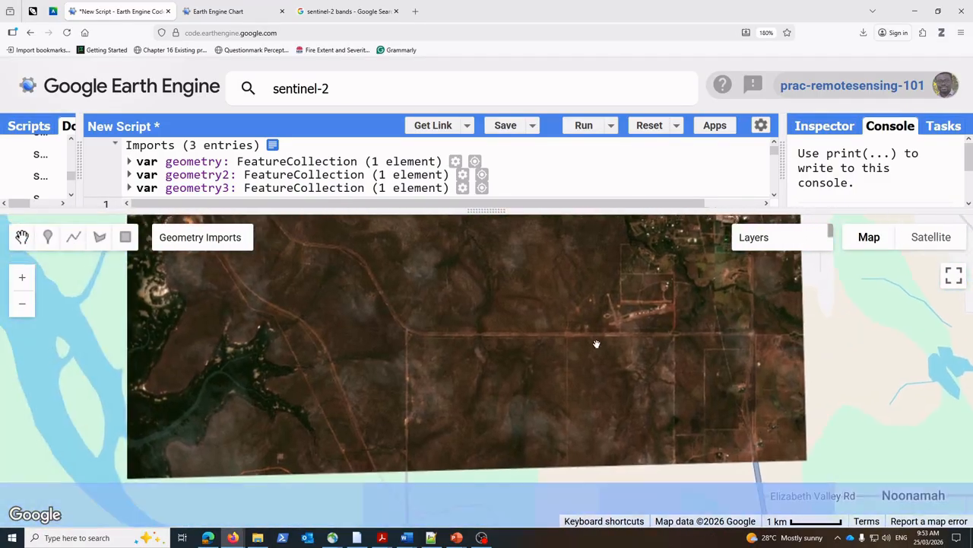
drag(526, 330, 637, 374)
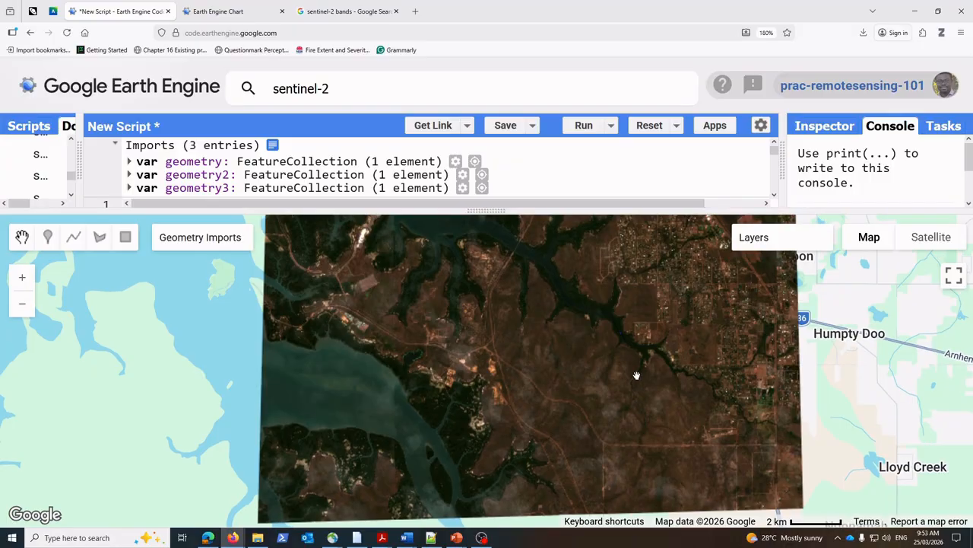
drag(608, 345, 547, 375)
drag(463, 333, 663, 347)
drag(652, 385, 683, 340)
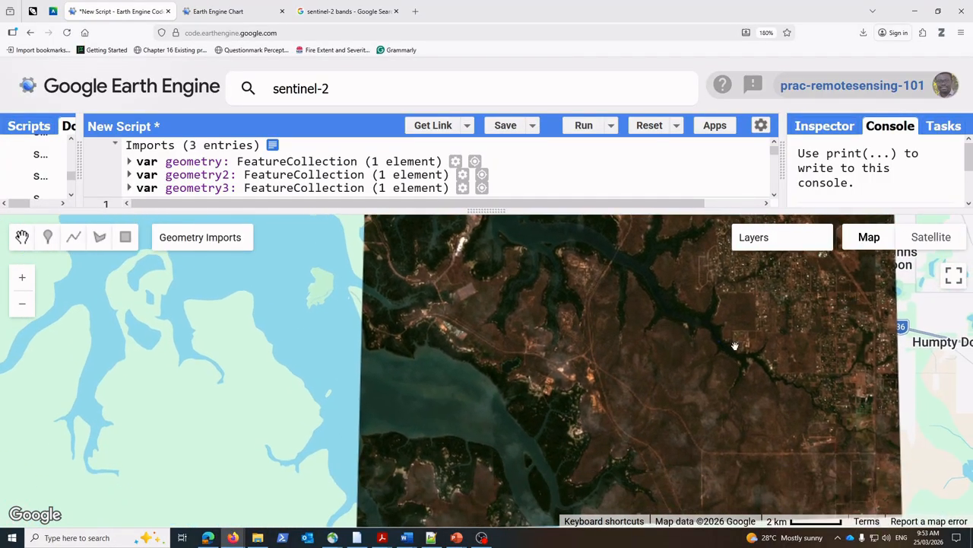
drag(779, 370, 667, 343)
scroll(665, 340, up, 1)
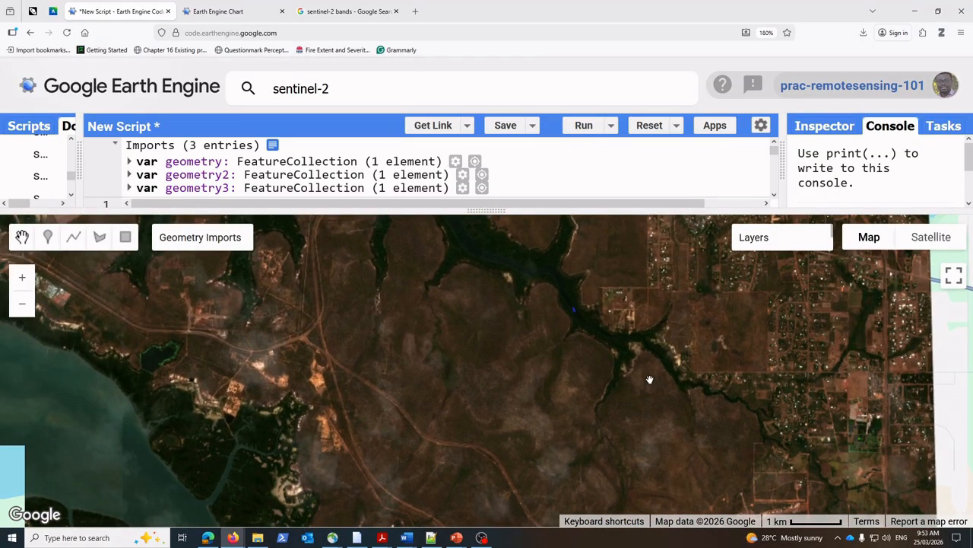
drag(649, 379, 737, 442)
scroll(575, 365, down, 3)
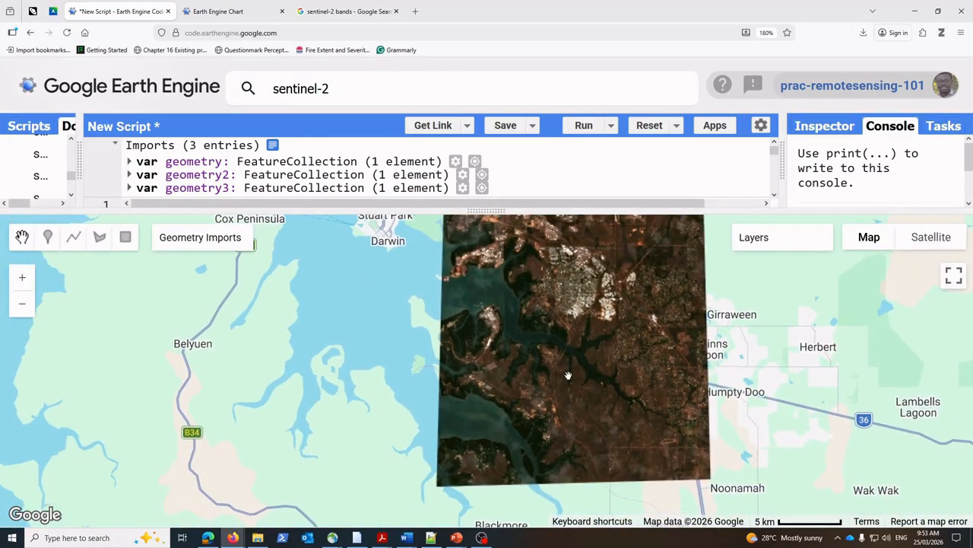
drag(568, 375, 643, 381)
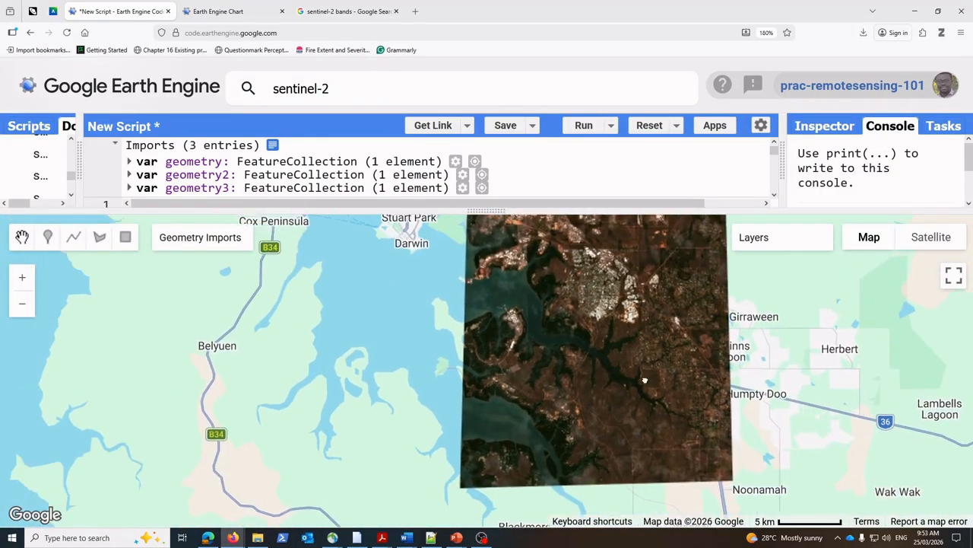
scroll(613, 313, up, 4)
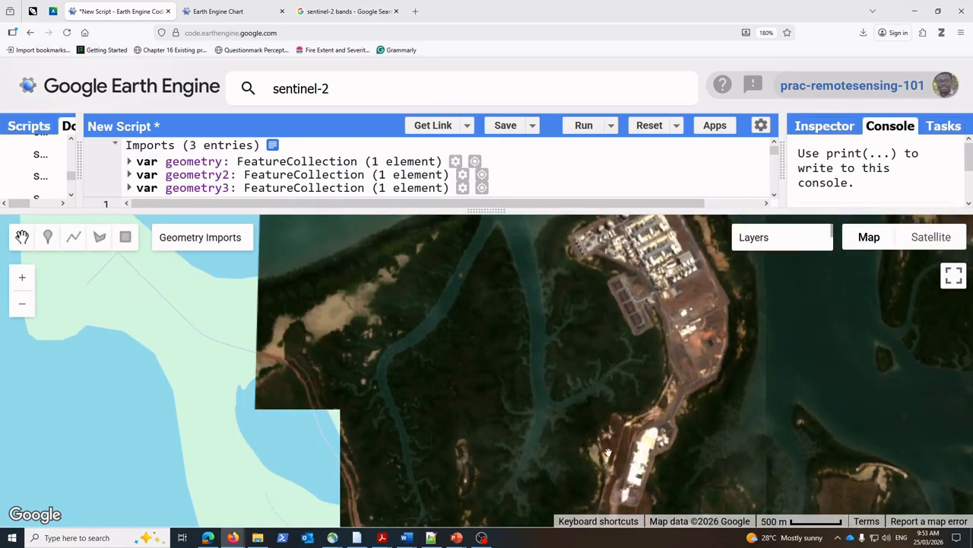
scroll(625, 459, down, 2)
drag(632, 481, 559, 284)
drag(648, 401, 588, 337)
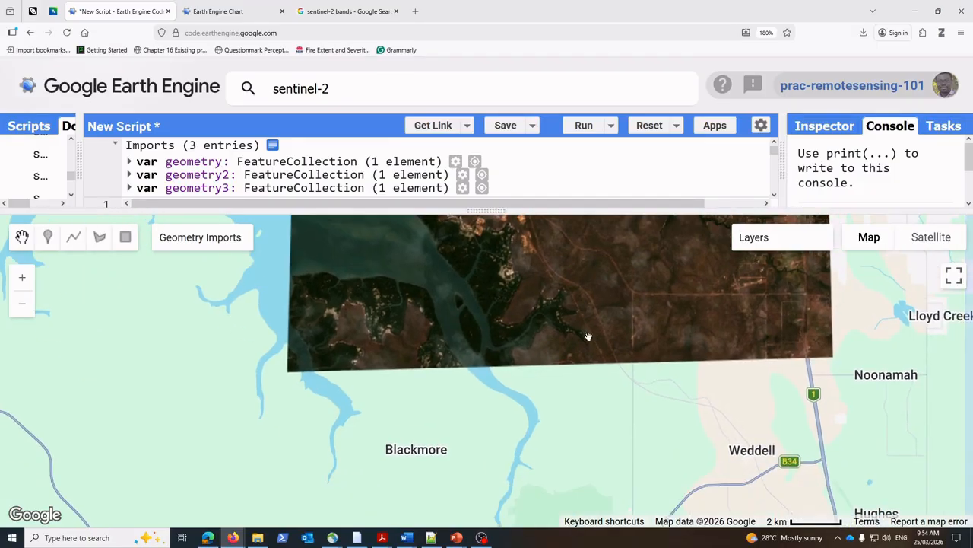
drag(605, 234, 602, 522)
drag(614, 443, 624, 370)
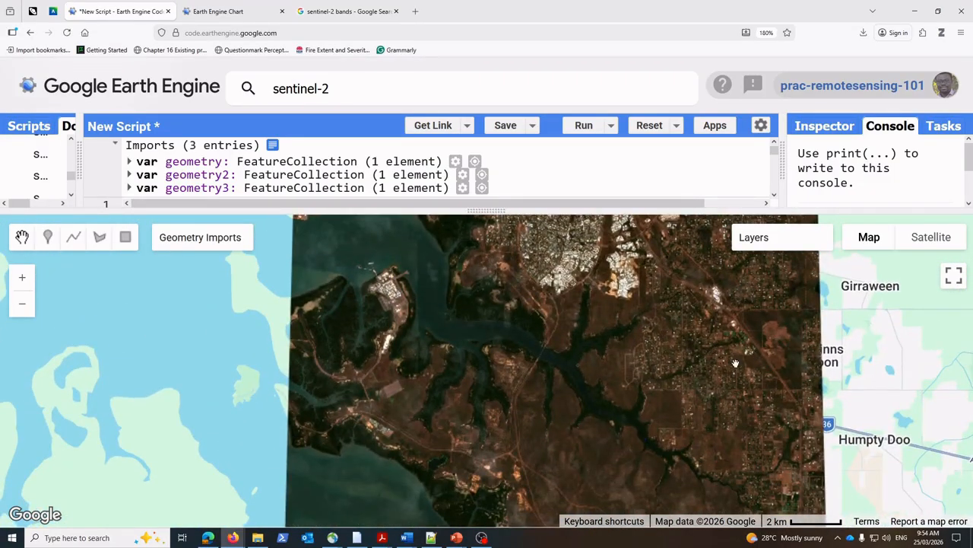
scroll(568, 404, up, 1)
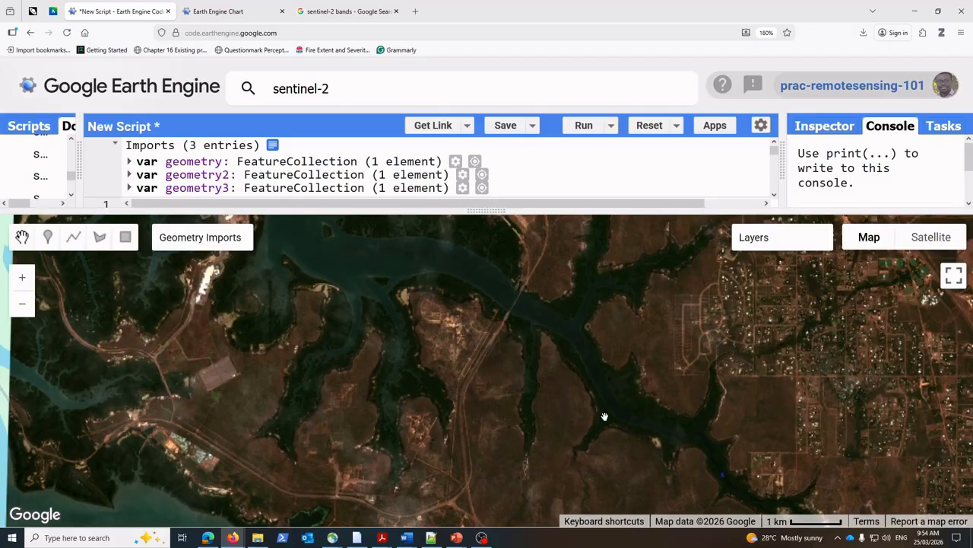
drag(555, 370, 598, 379)
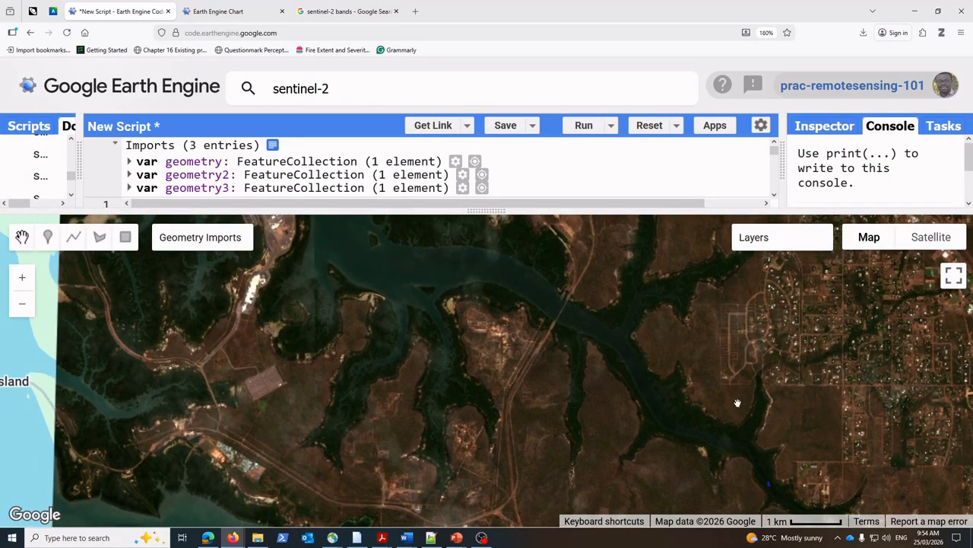
drag(691, 456, 556, 320)
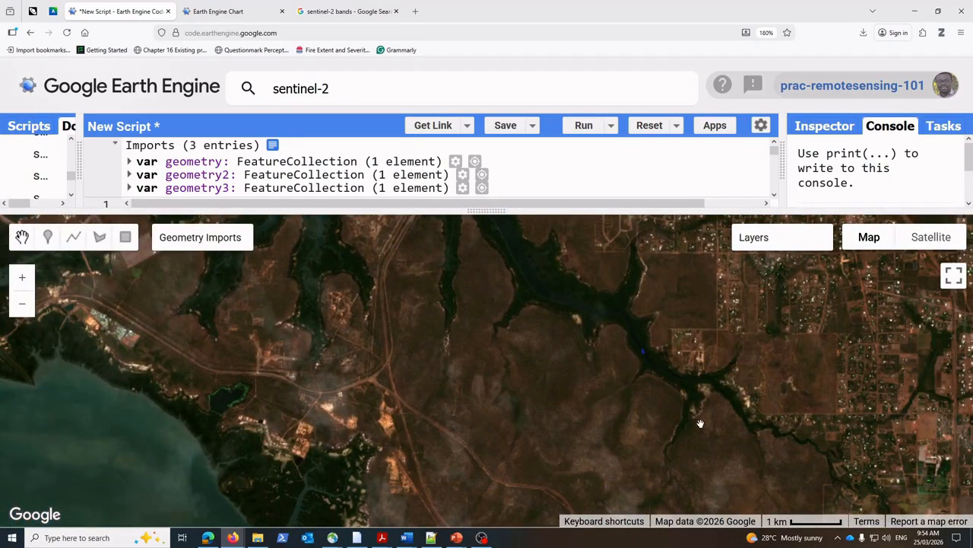
drag(780, 445, 635, 294)
drag(719, 371, 643, 265)
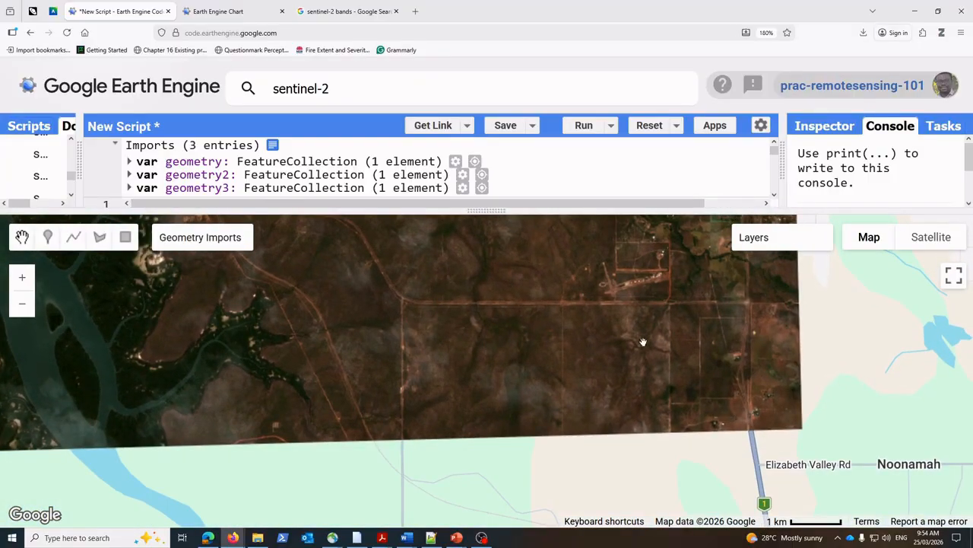
drag(643, 341, 846, 463)
drag(482, 324, 628, 319)
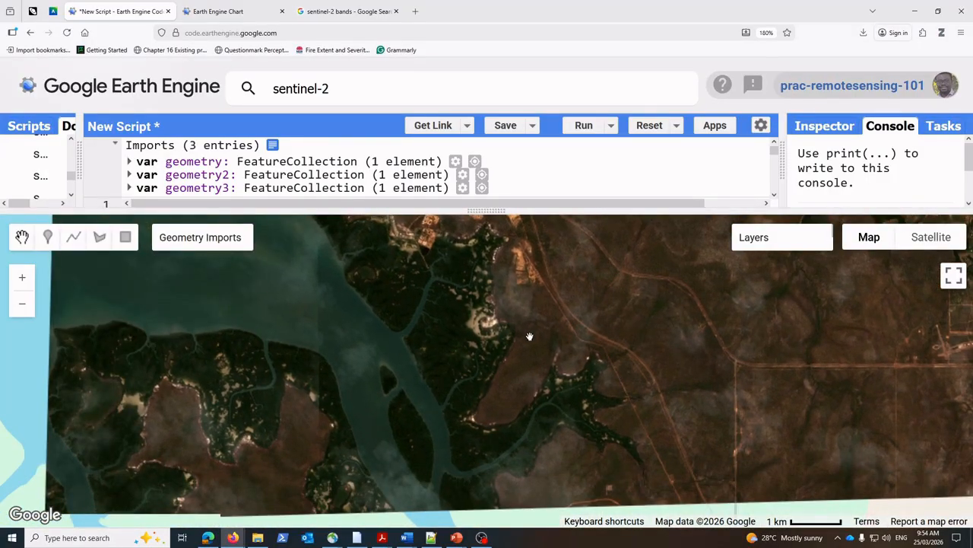
scroll(530, 366, down, 1)
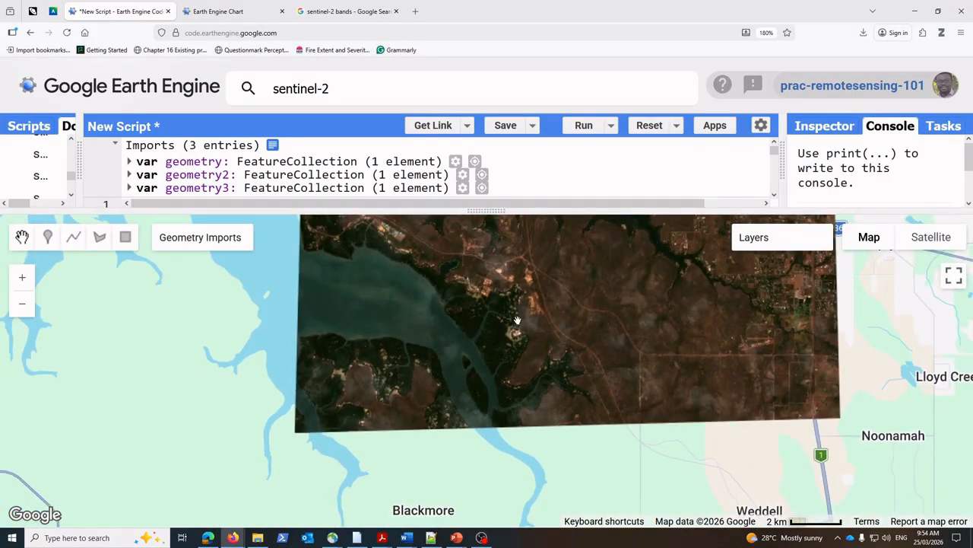
drag(517, 320, 507, 397)
drag(527, 330, 504, 404)
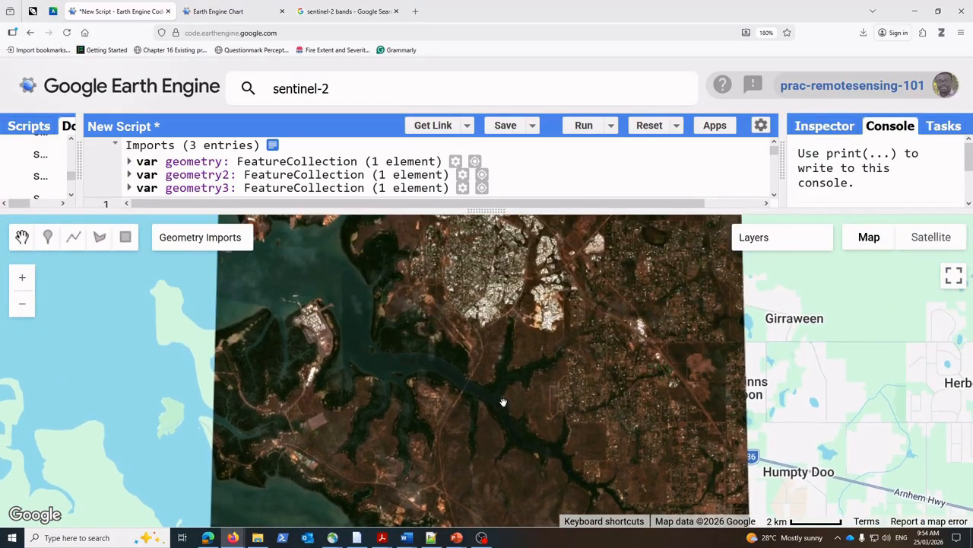
scroll(455, 367, up, 1)
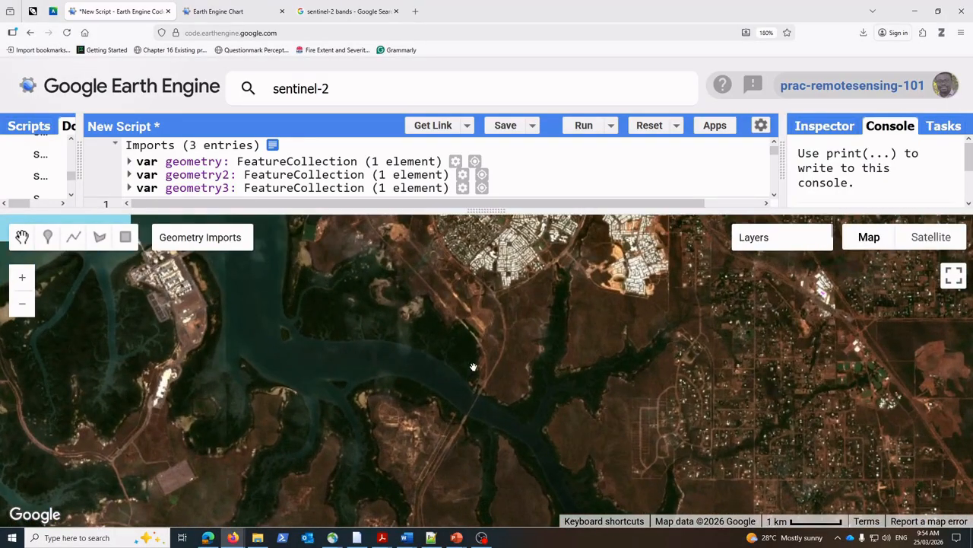
scroll(474, 365, up, 1)
scroll(500, 377, down, 1)
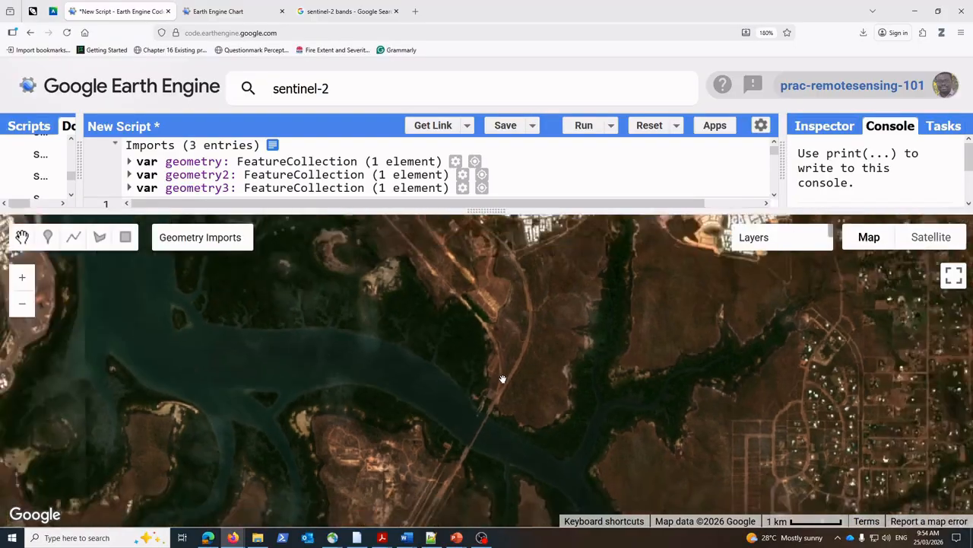
scroll(500, 384, down, 1)
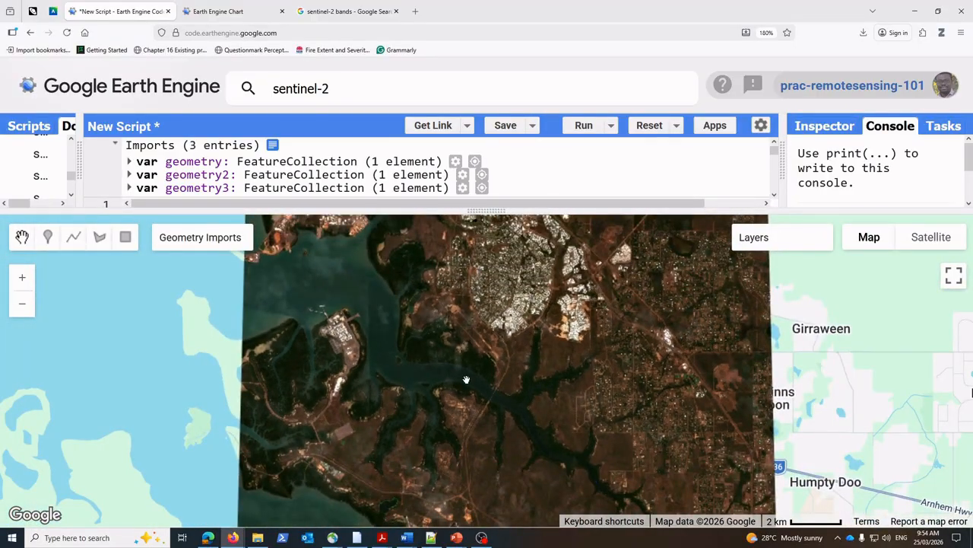
drag(466, 380, 563, 389)
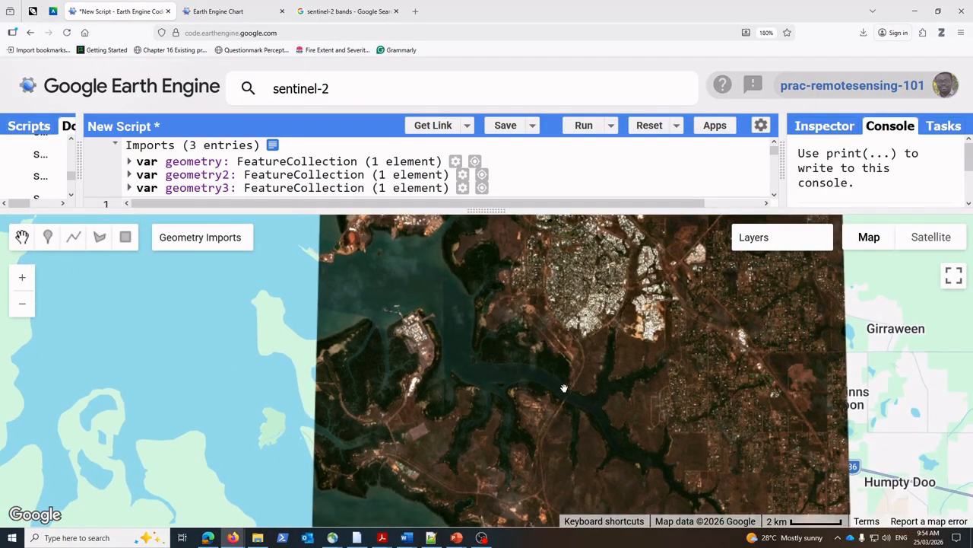
scroll(567, 388, up, 1)
scroll(571, 382, up, 1)
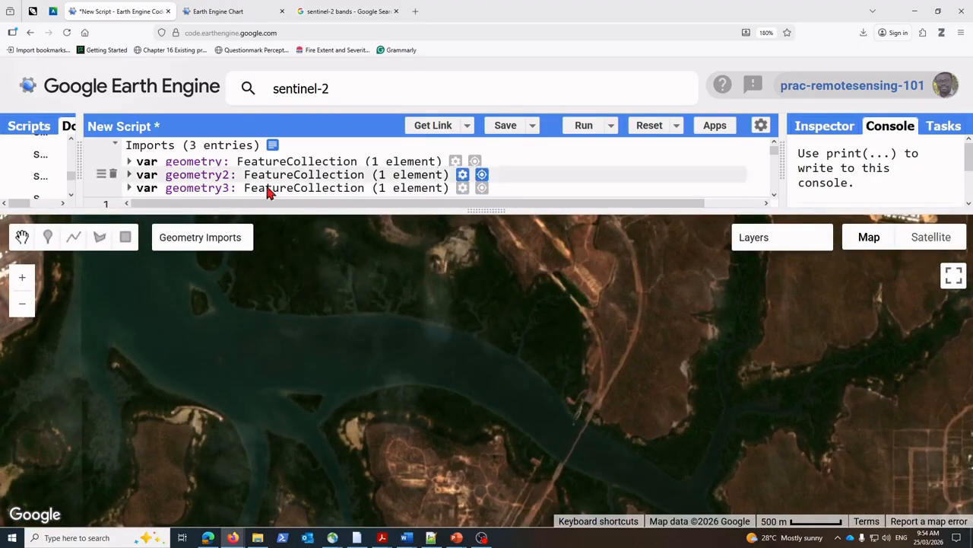
Step: Enlarge the code area, add a fourth geometry layer and draw a four-sided polygon on the dark vegetation between the river and the road
drag(483, 207, 487, 251)
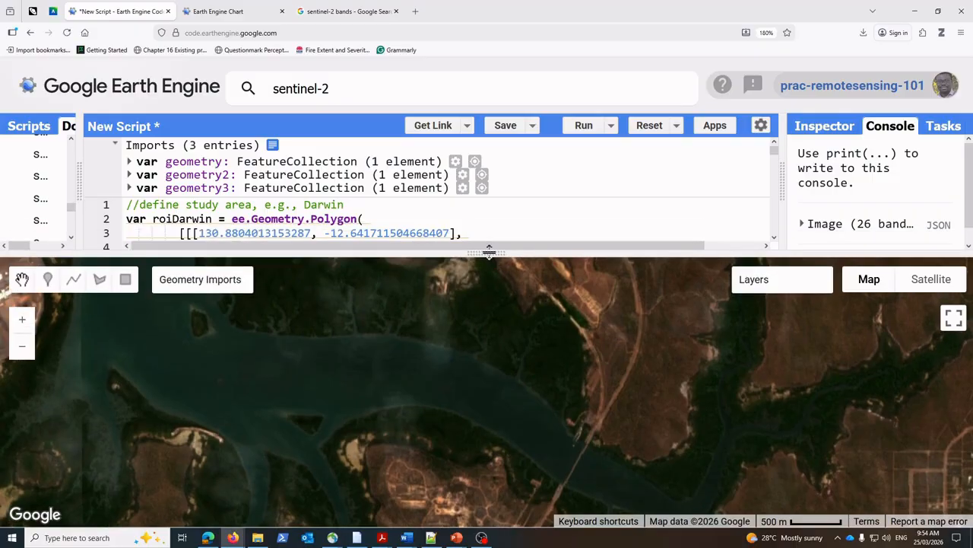
mouse_move(204, 298)
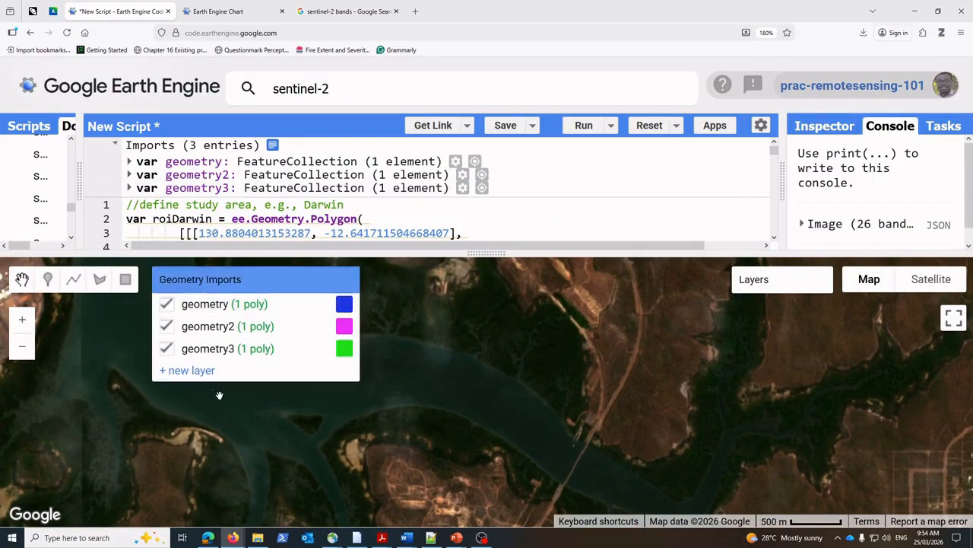
click(196, 371)
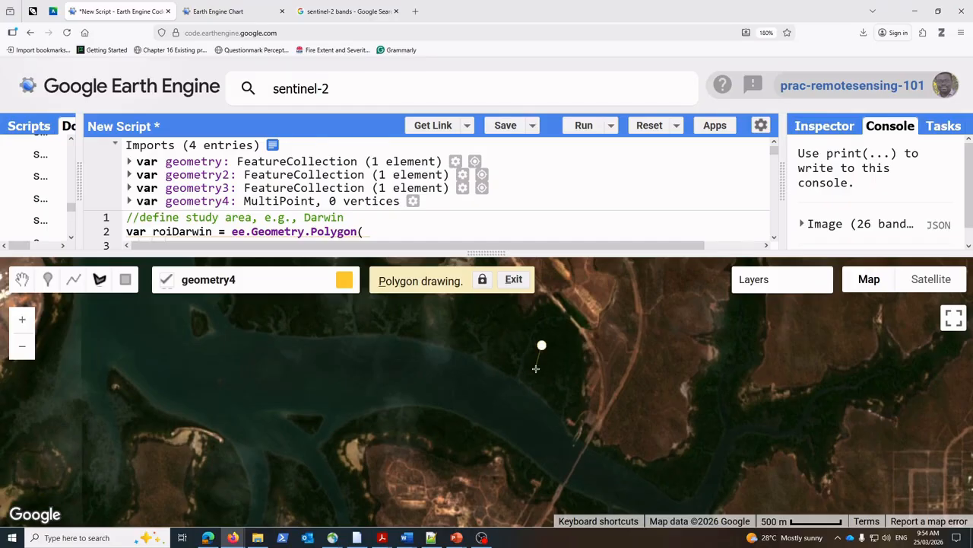
drag(556, 367, 560, 367)
click(575, 357)
click(564, 378)
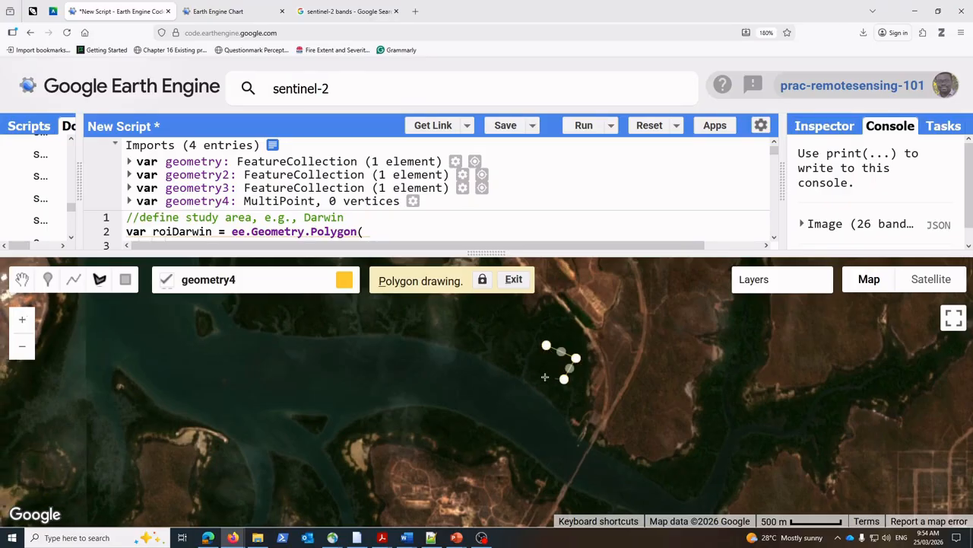
click(536, 375)
click(547, 347)
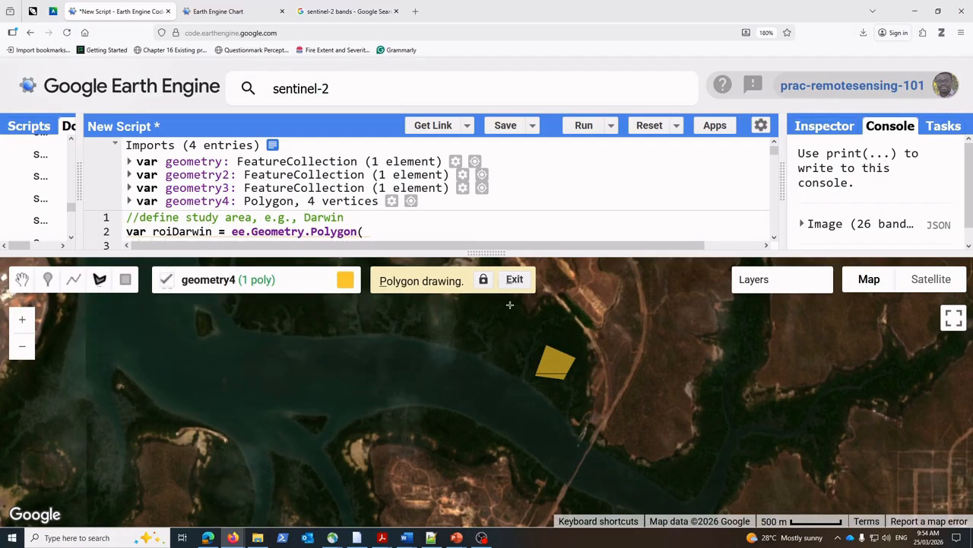
Step: Configure the geometry4 import as a FeatureCollection with a property label set to riparian
mouse_move(319, 280)
click(292, 371)
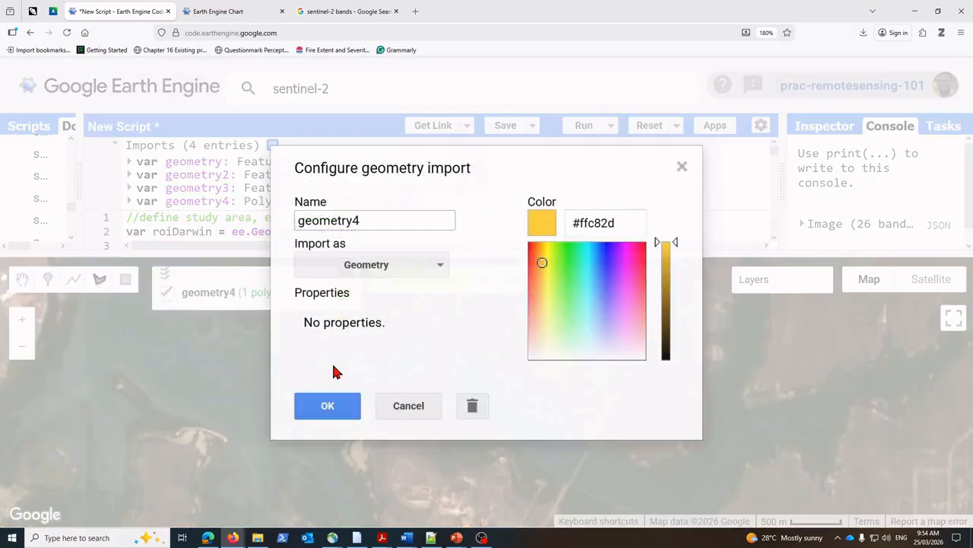
click(442, 268)
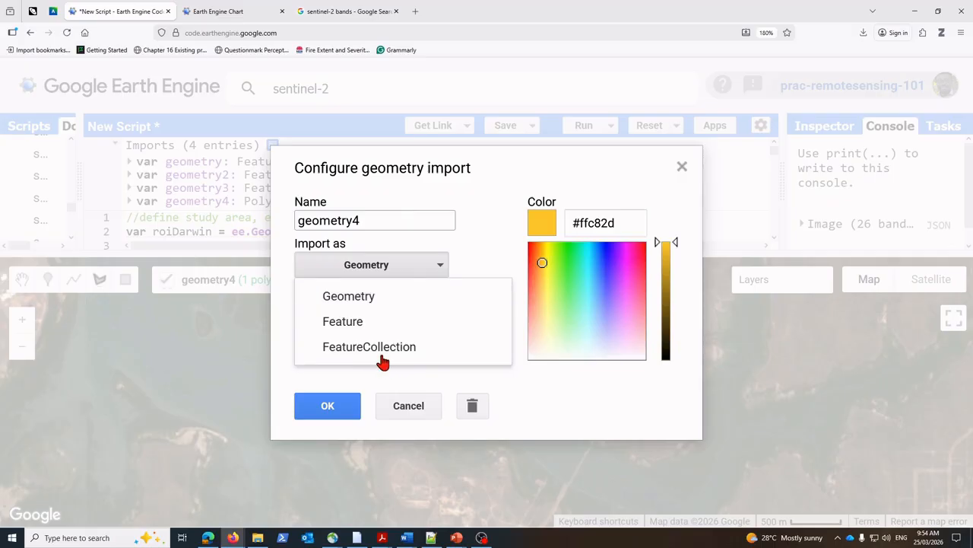
click(380, 349)
click(459, 325)
click(337, 344)
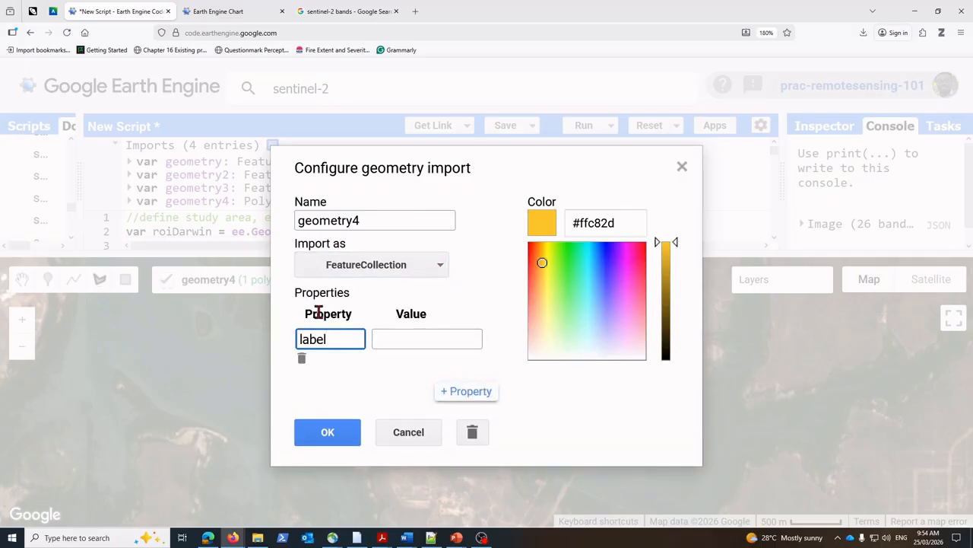
text(label)
click(442, 337)
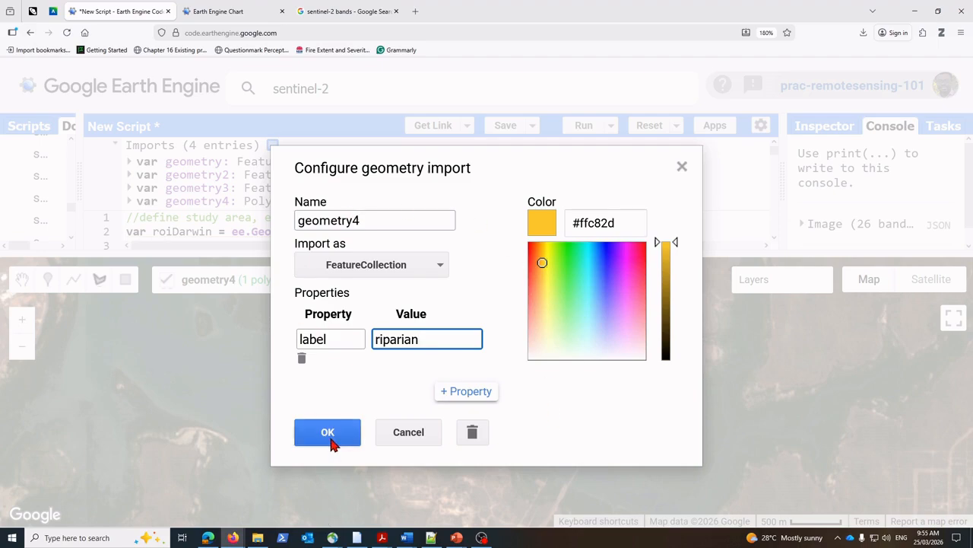
Step: Check the example chart's class colours and set the riparian geometry4 import's colour to dark green #285138, applying the configuration
click(251, 12)
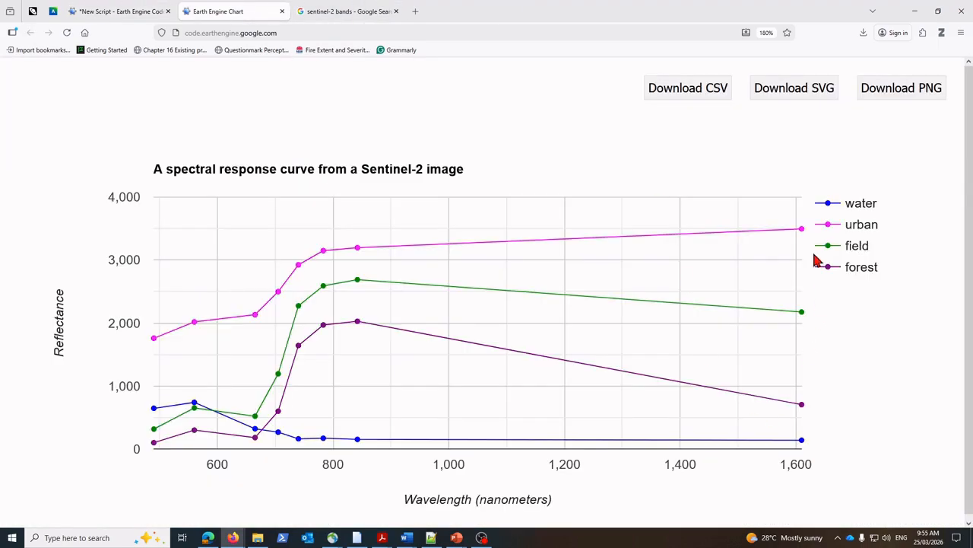
click(106, 12)
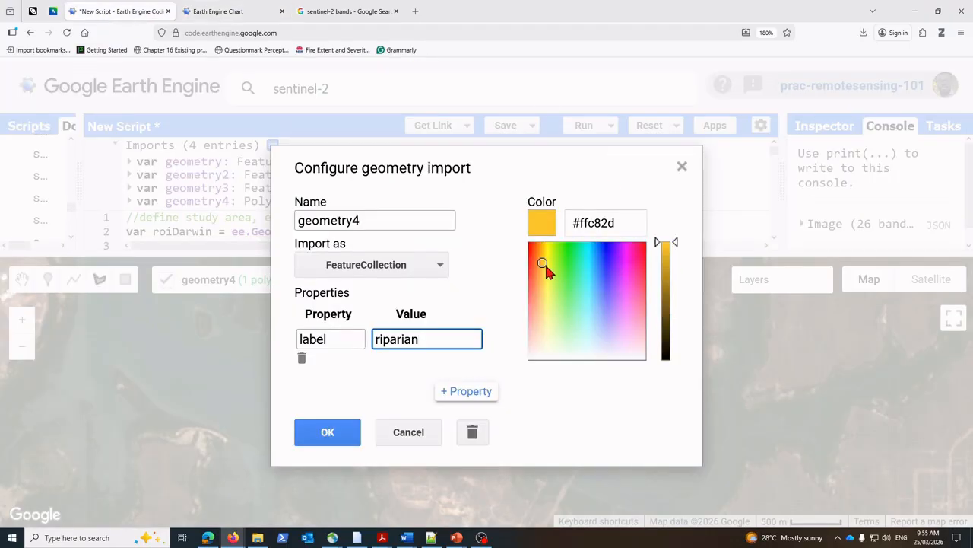
mouse_move(545, 263)
mouse_down()
mouse_move(637, 341)
mouse_move(644, 245)
mouse_move(645, 259)
mouse_up()
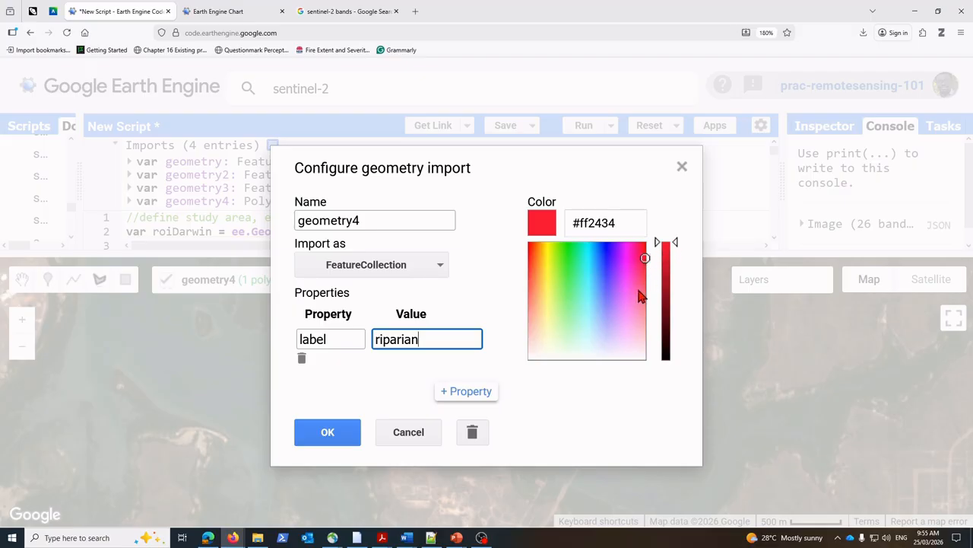
click(646, 256)
drag(647, 259, 576, 303)
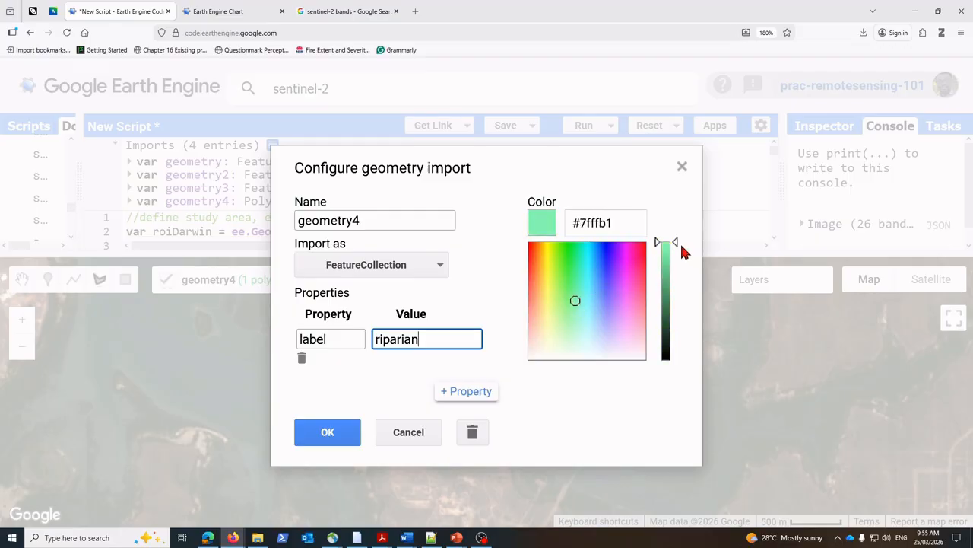
drag(681, 251, 680, 328)
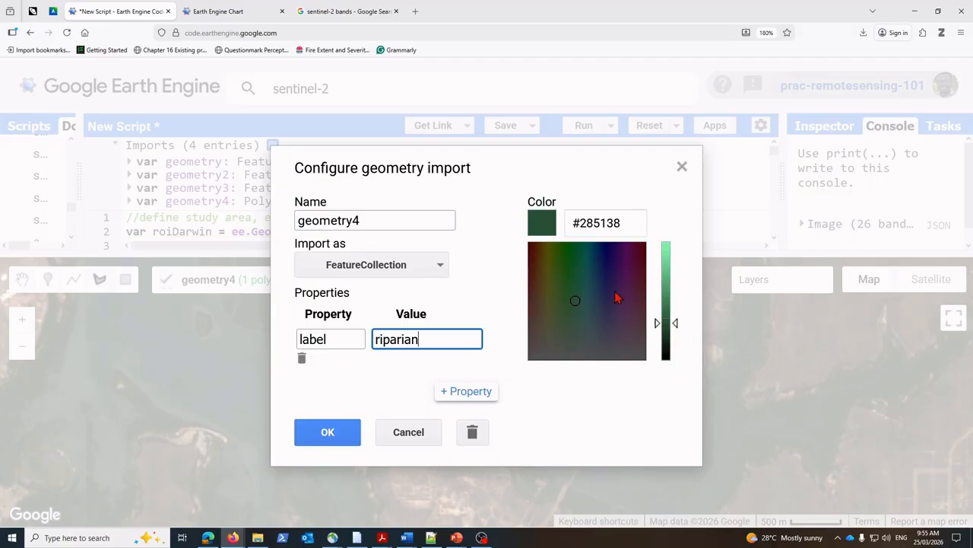
click(328, 440)
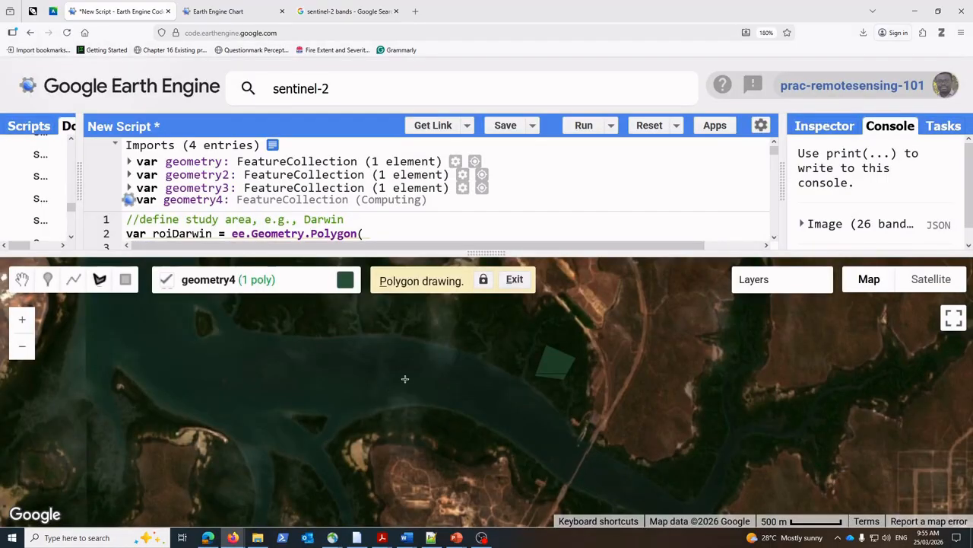
Step: Enlarge the code area and review the script from the image display code at its end to the geometry imports at its start
drag(481, 254, 487, 331)
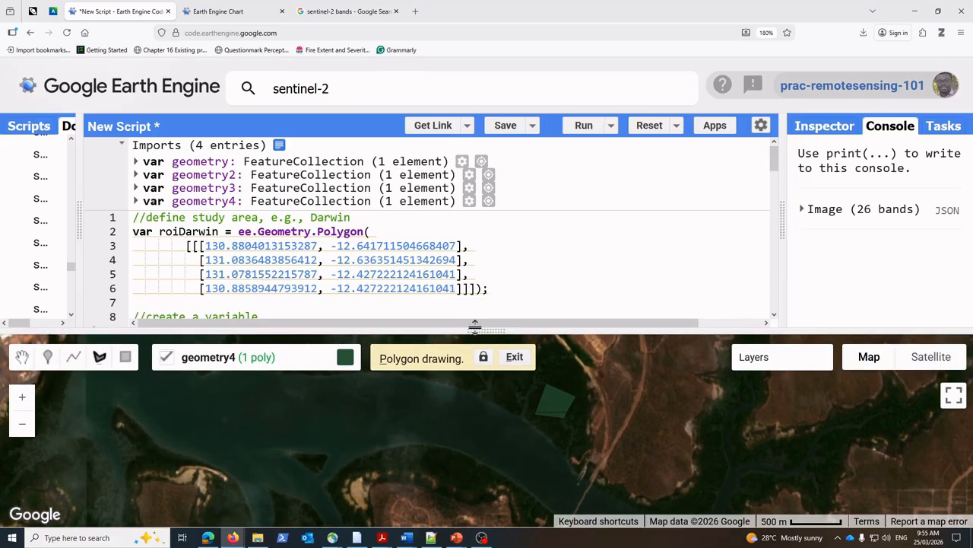
scroll(498, 300, down, 10)
scroll(500, 296, down, 8)
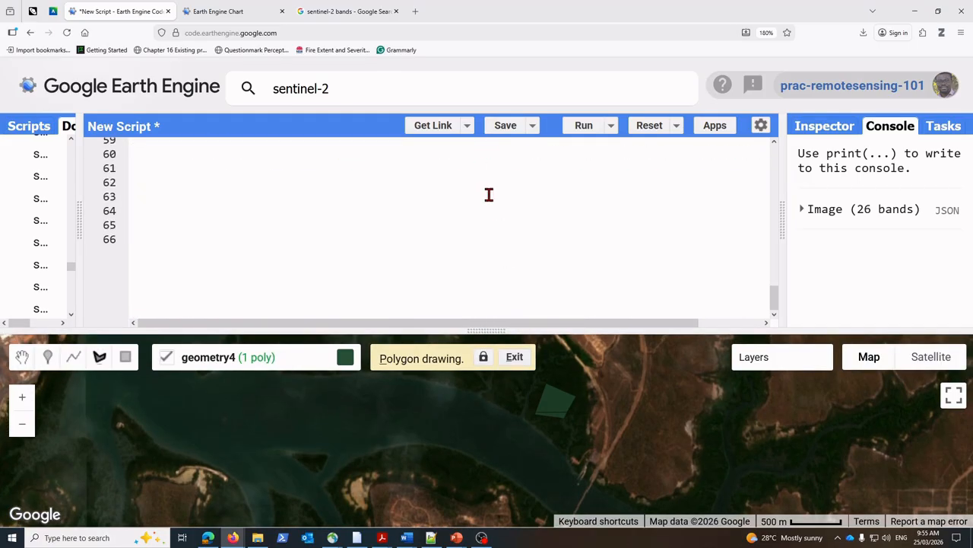
scroll(471, 213, up, 12)
scroll(380, 251, down, 5)
scroll(251, 266, down, 5)
scroll(250, 266, up, 3)
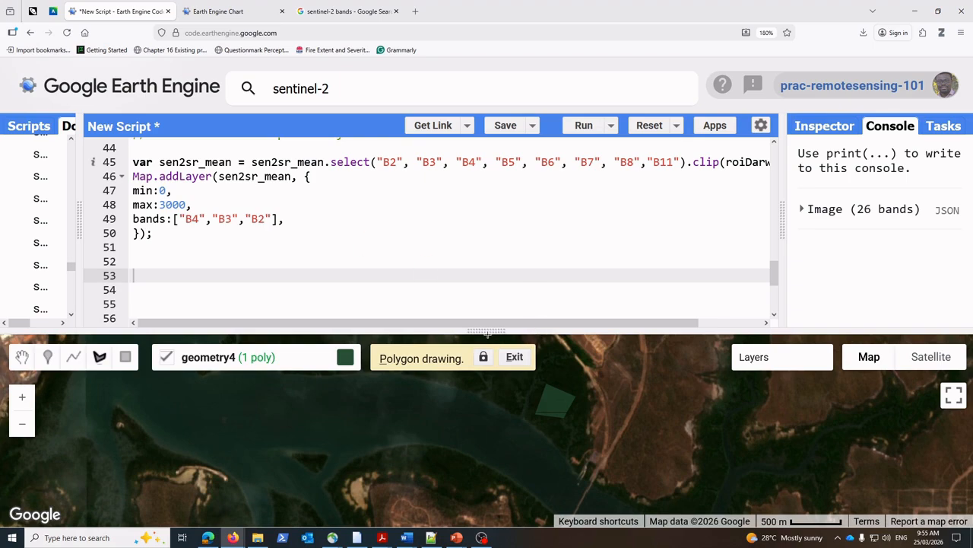
drag(487, 332, 494, 259)
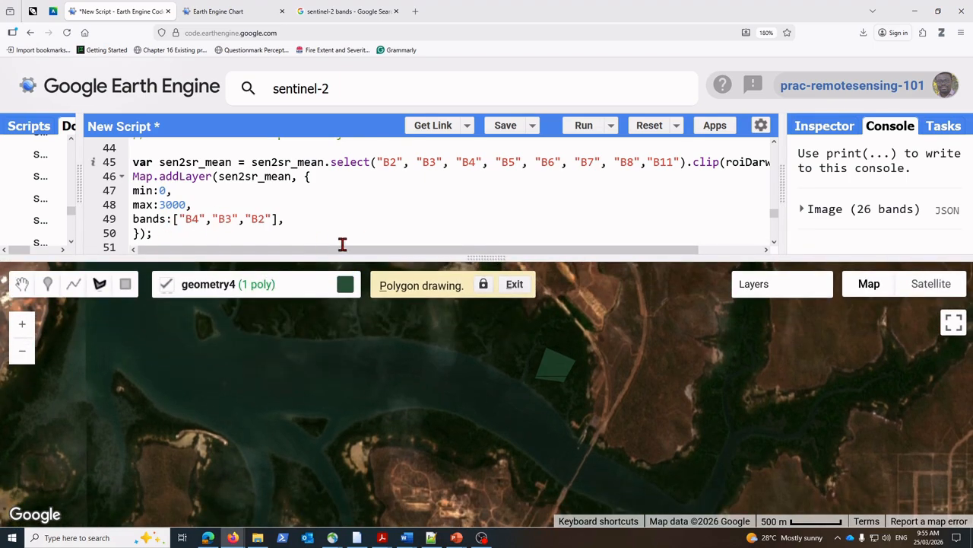
drag(492, 257, 492, 296)
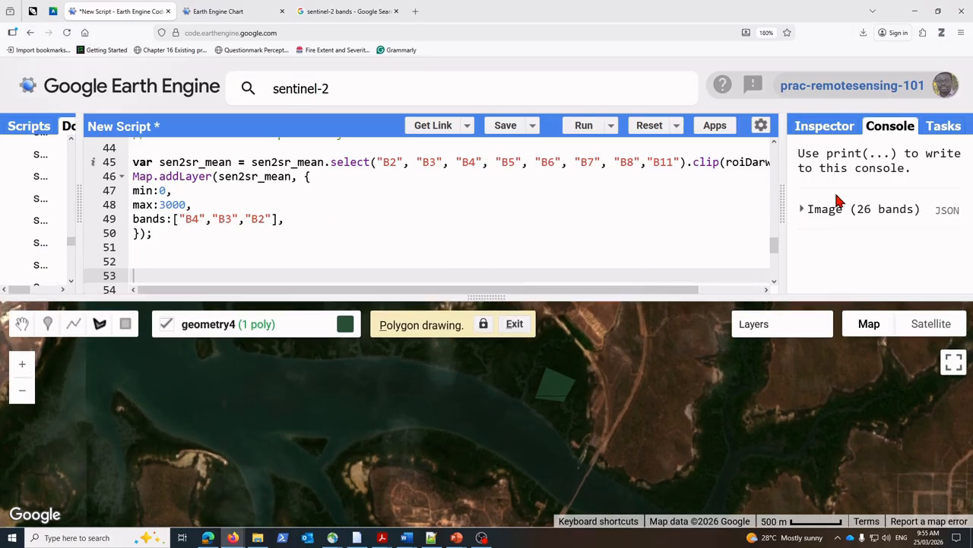
drag(775, 247, 786, 146)
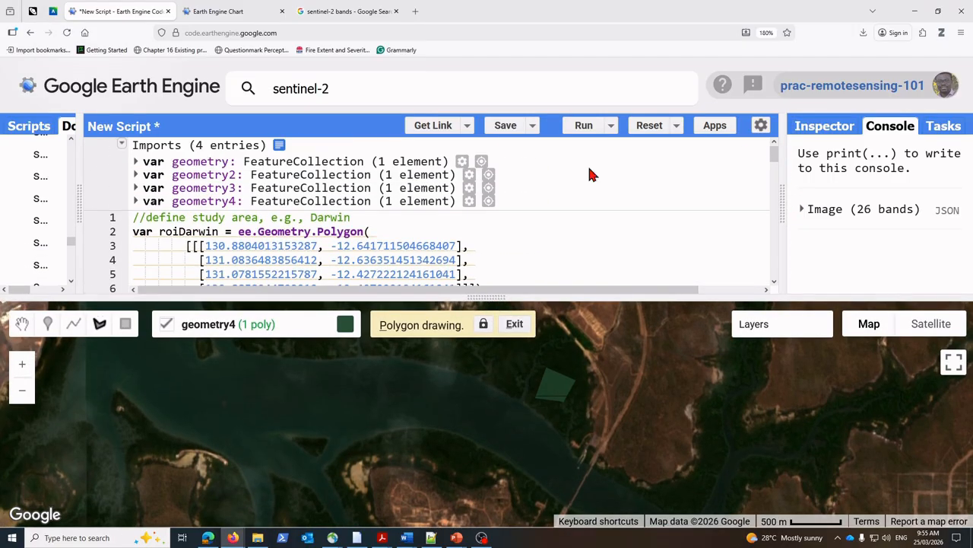
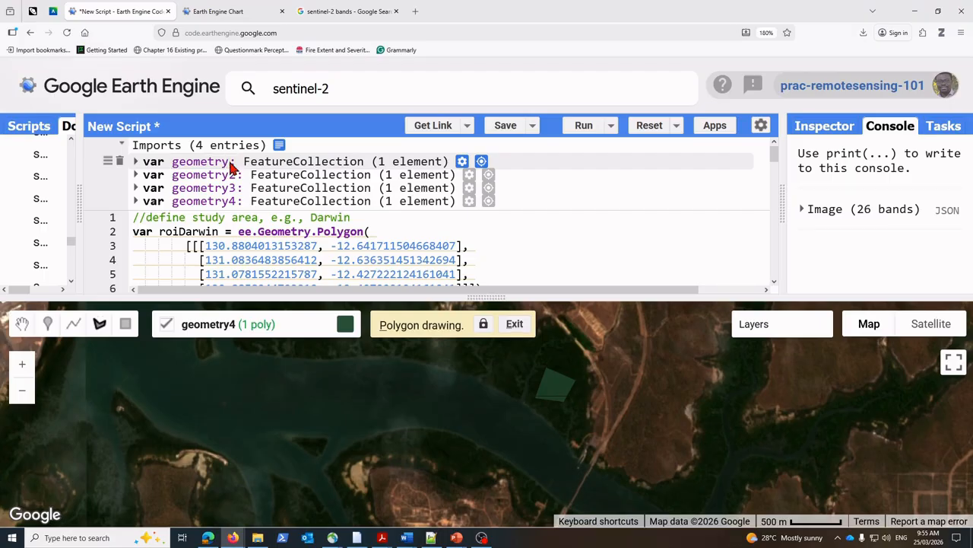
Step: Rename the first geometry import, labelled water, as water
mouse_move(320, 351)
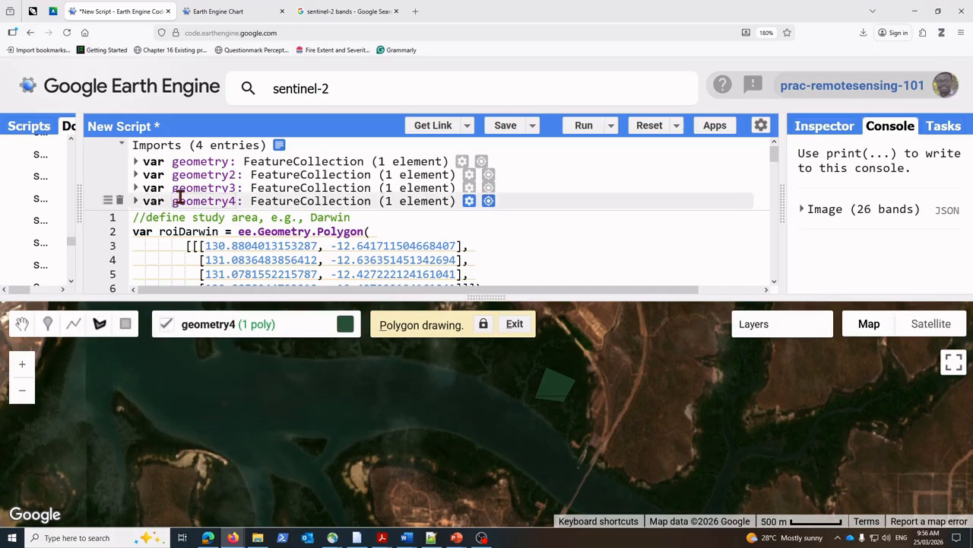
mouse_move(296, 370)
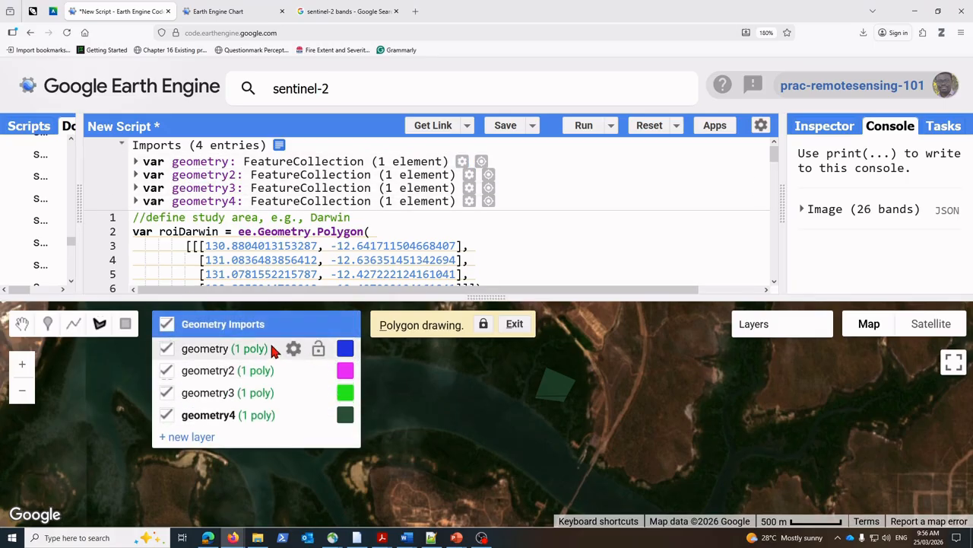
click(293, 351)
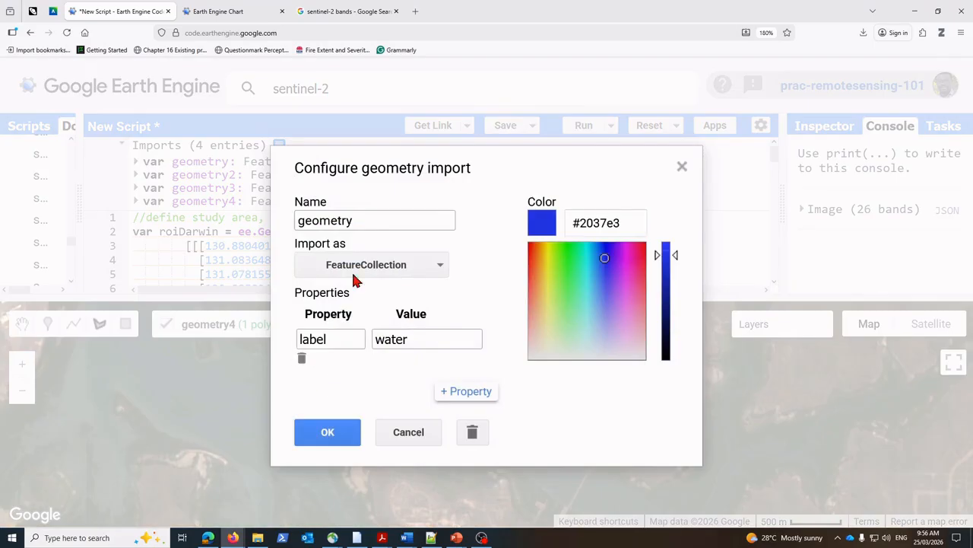
drag(361, 221, 244, 233)
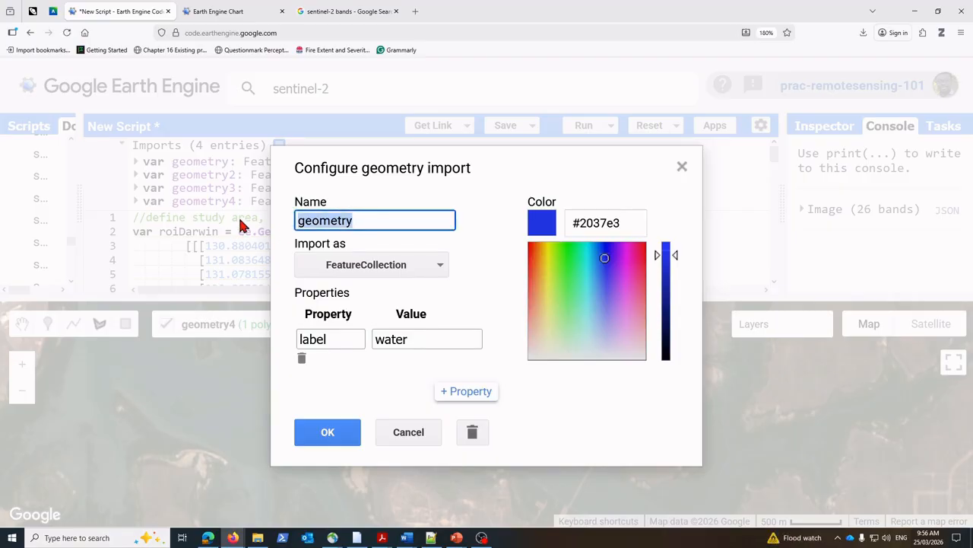
text(water)
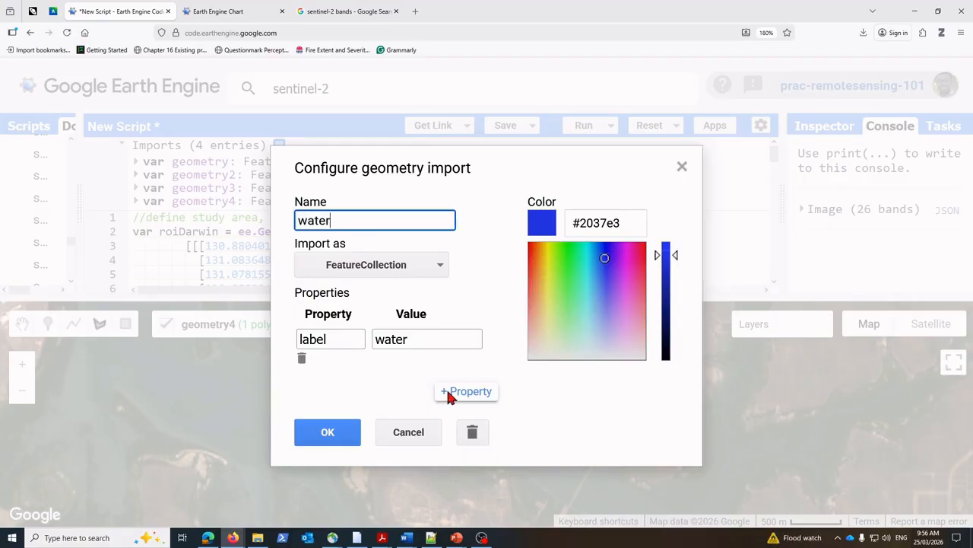
click(324, 432)
Step: Rename the geometry2 import as urban
mouse_move(254, 341)
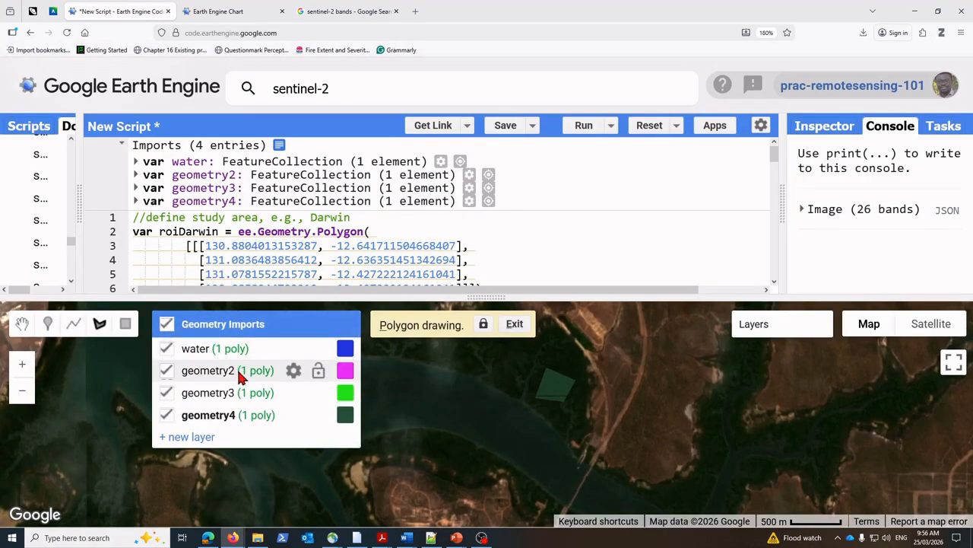
click(294, 370)
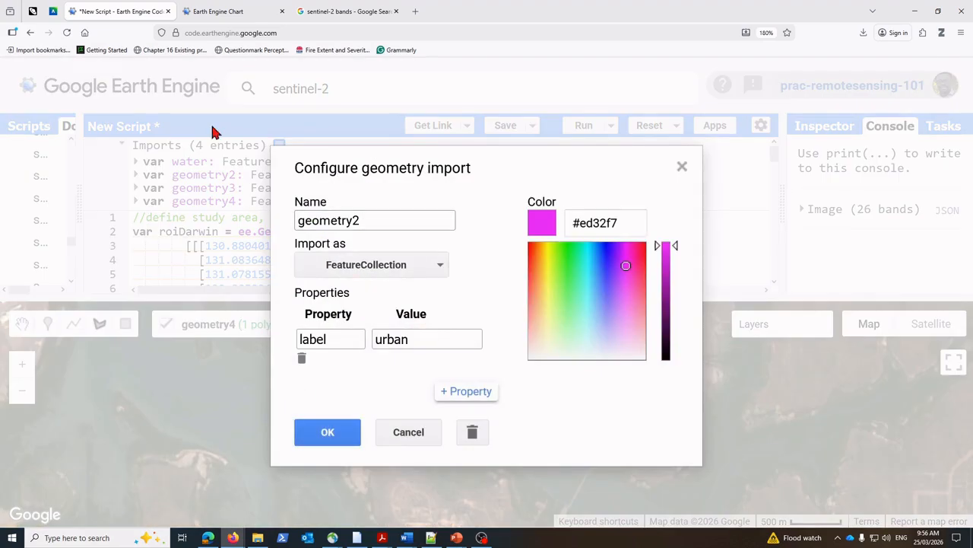
double_click(368, 221)
text(urban)
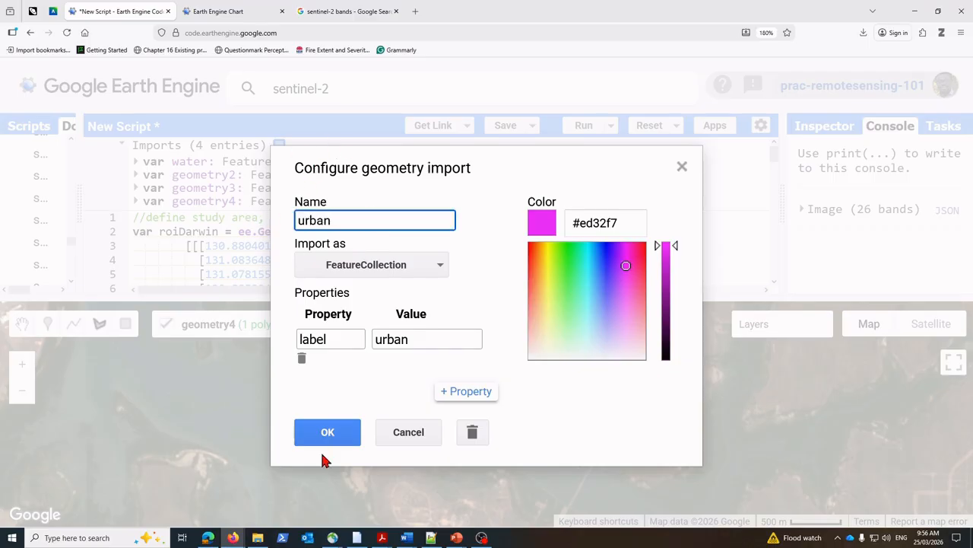
click(334, 435)
Step: Rename the geometry3 import as field
mouse_move(265, 326)
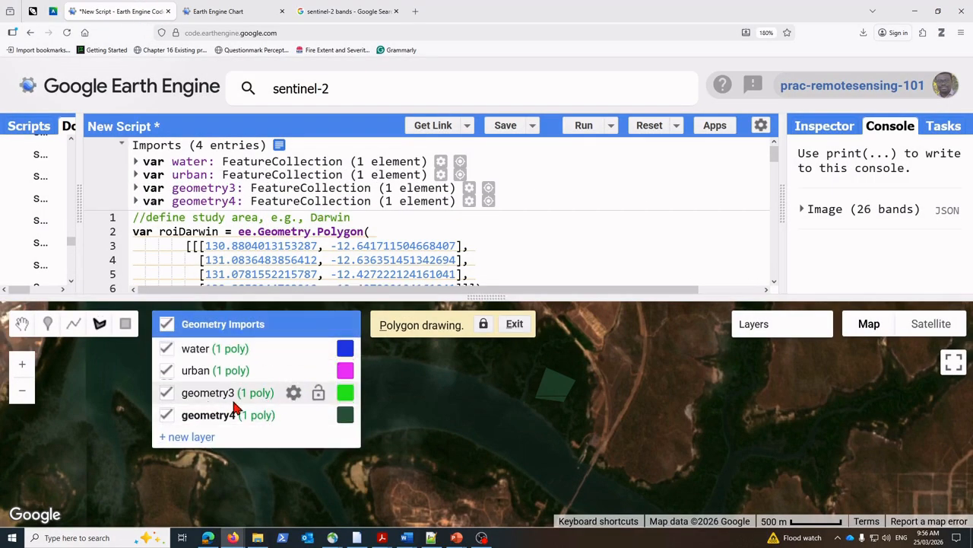
click(293, 393)
double_click(373, 218)
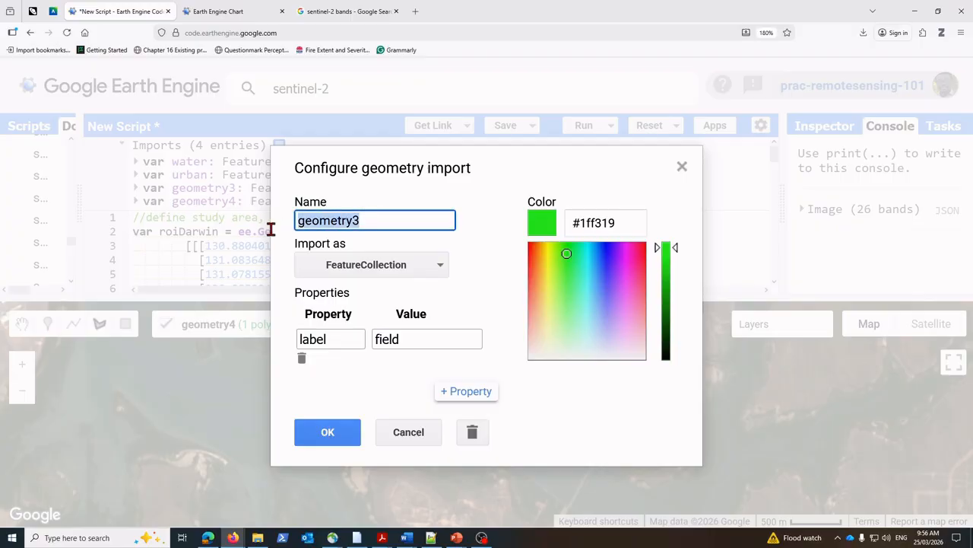
text(field)
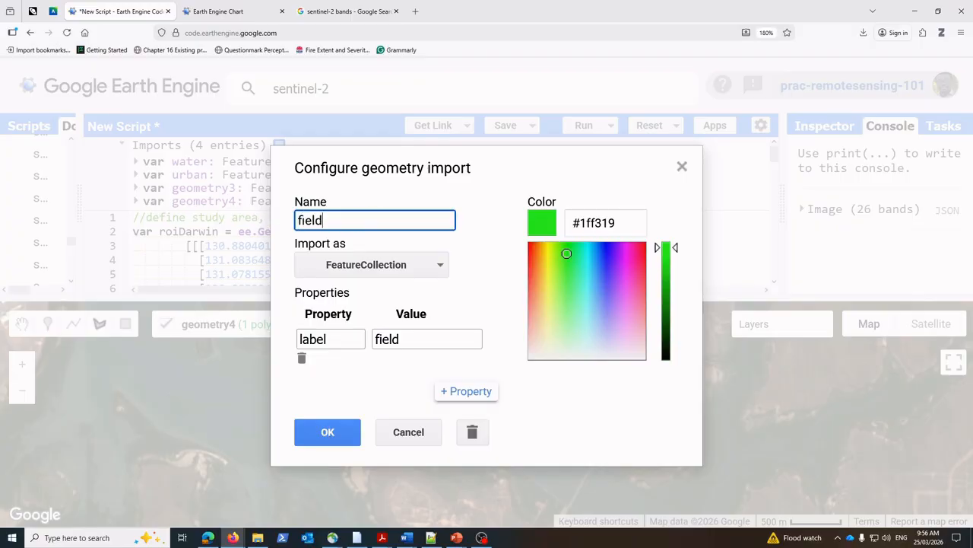
click(331, 432)
Step: Rename the geometry4 import as riparian
mouse_move(260, 332)
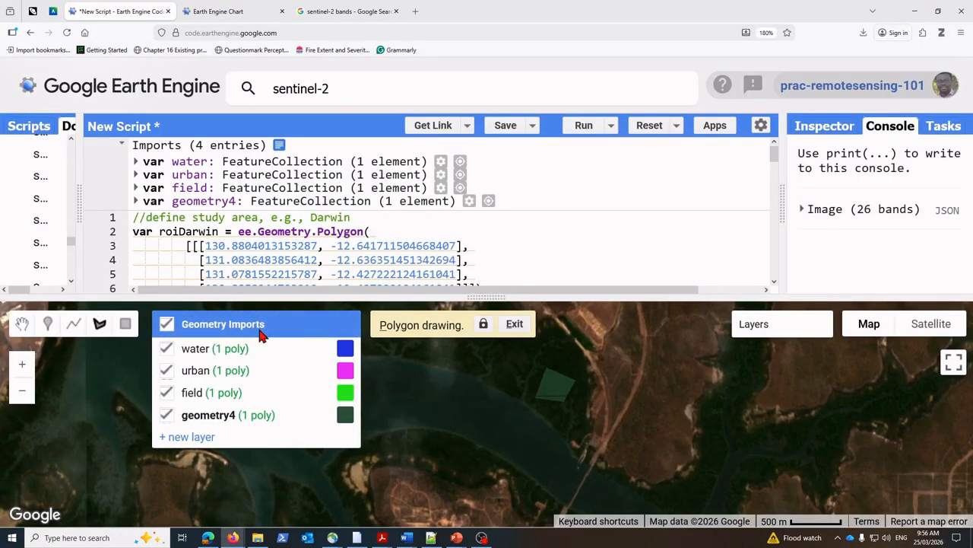
click(293, 415)
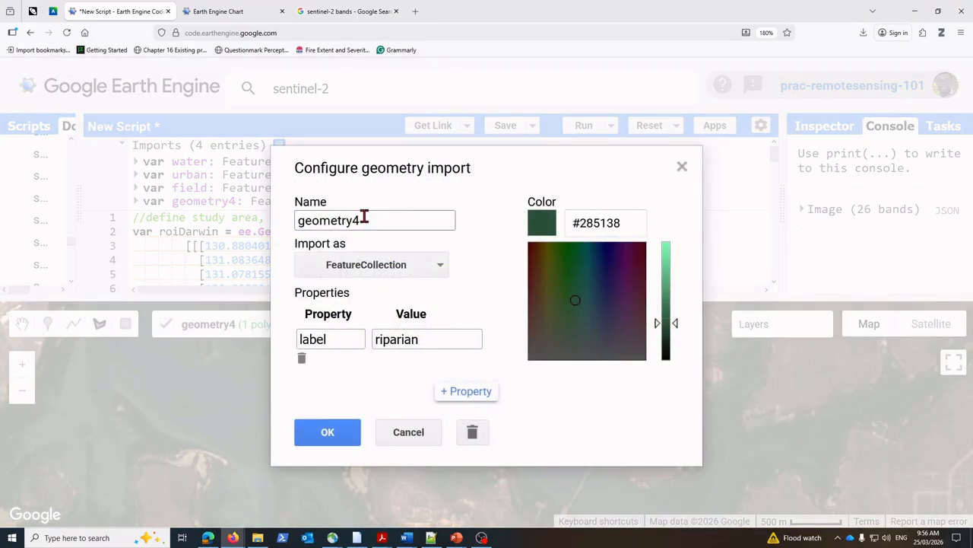
drag(362, 220, 267, 232)
text(riparian)
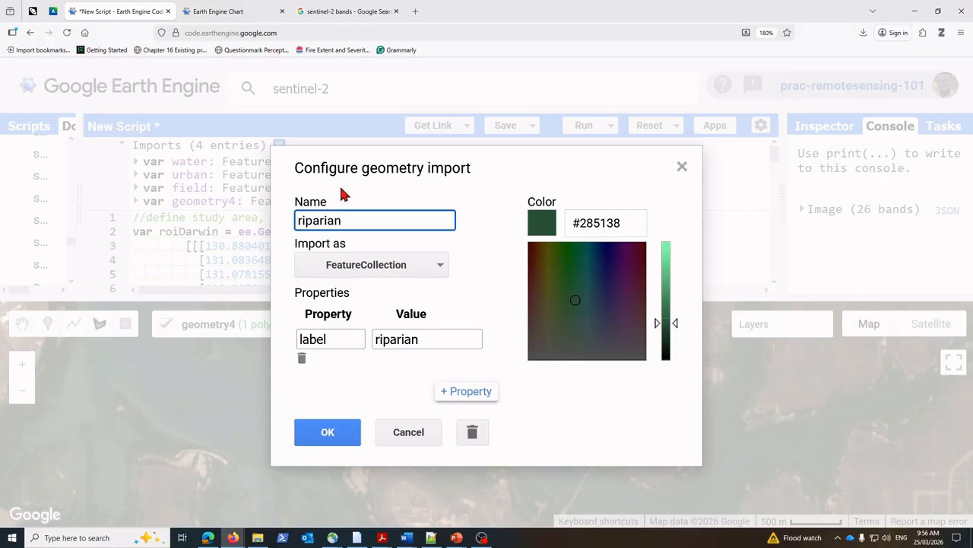
click(344, 441)
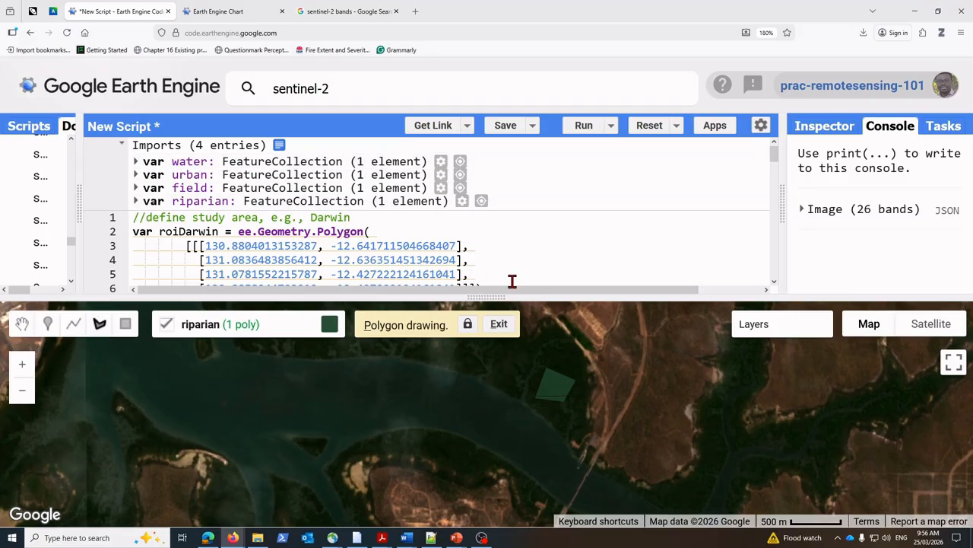
Step: Add the comment //merge feature collection below the clipped image's display code at the end of the script
scroll(526, 261, down, 10)
scroll(289, 209, up, 2)
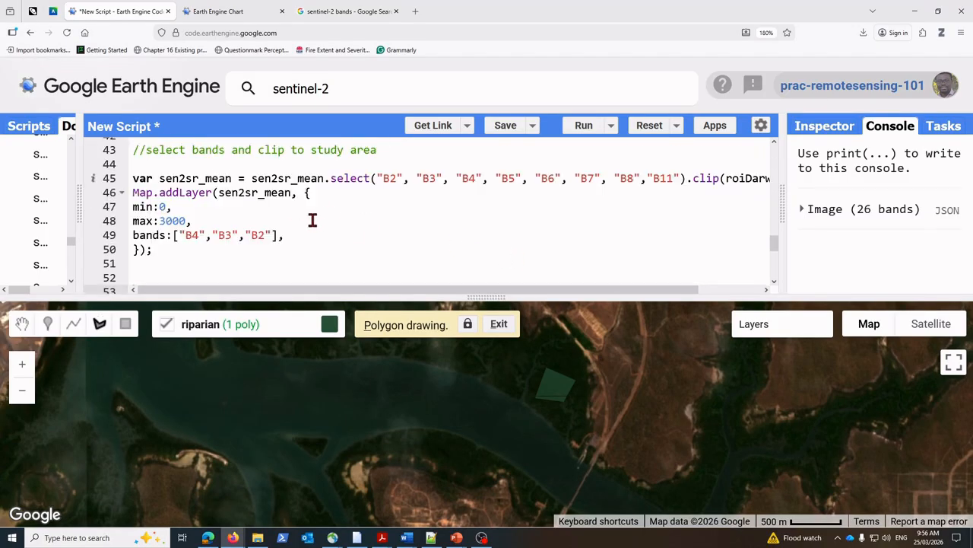
click(164, 261)
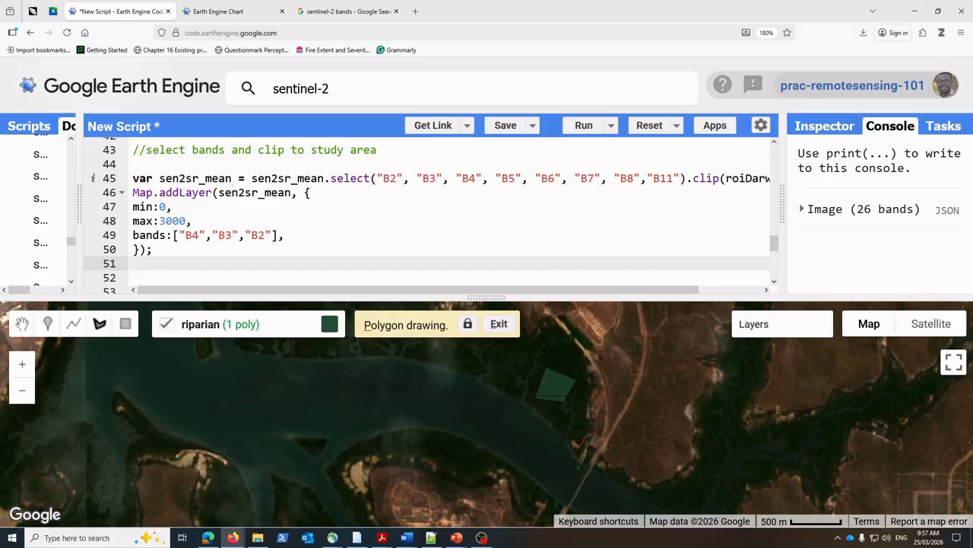
key(Return)
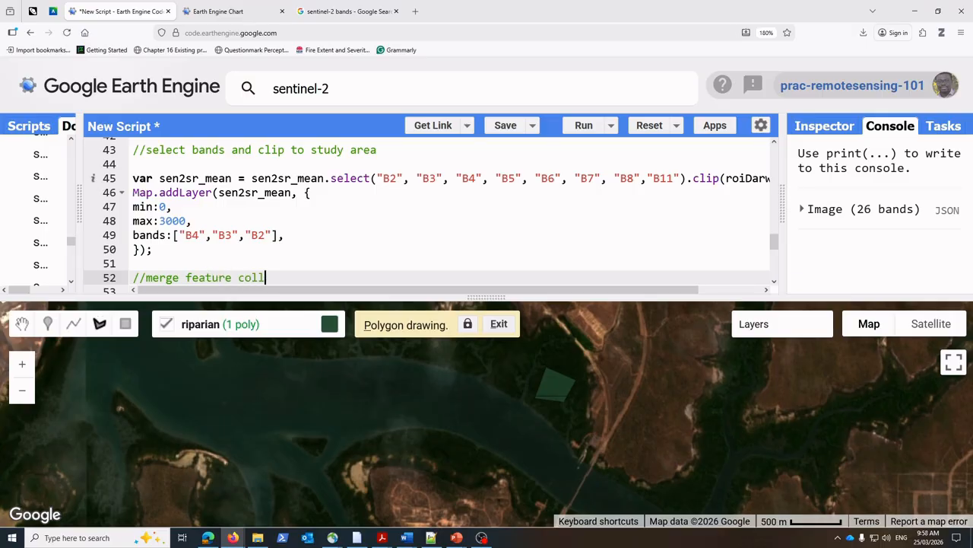
key(Return)
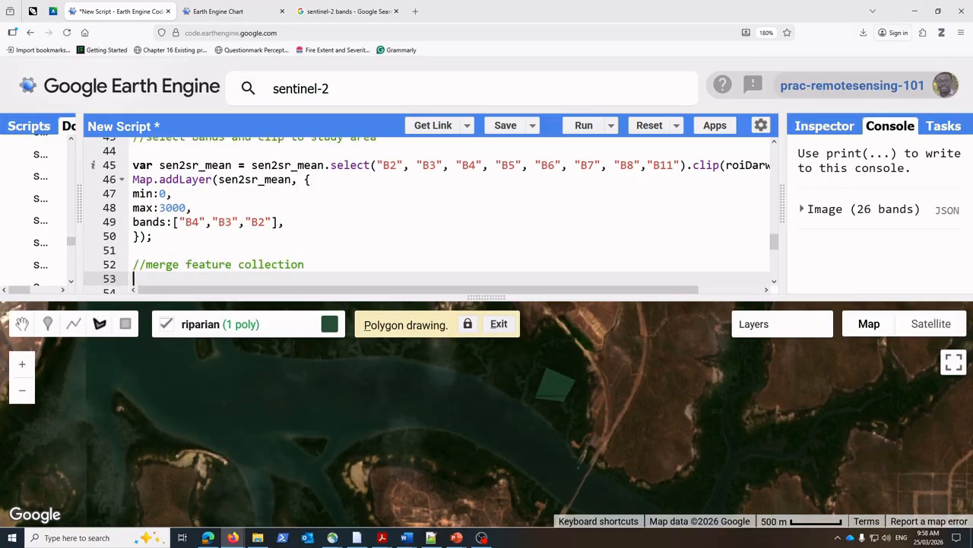
Step: Write the line var featureCollection = water.merge(urban).merge(field).merge(forest); under the merge comment
text(var feat)
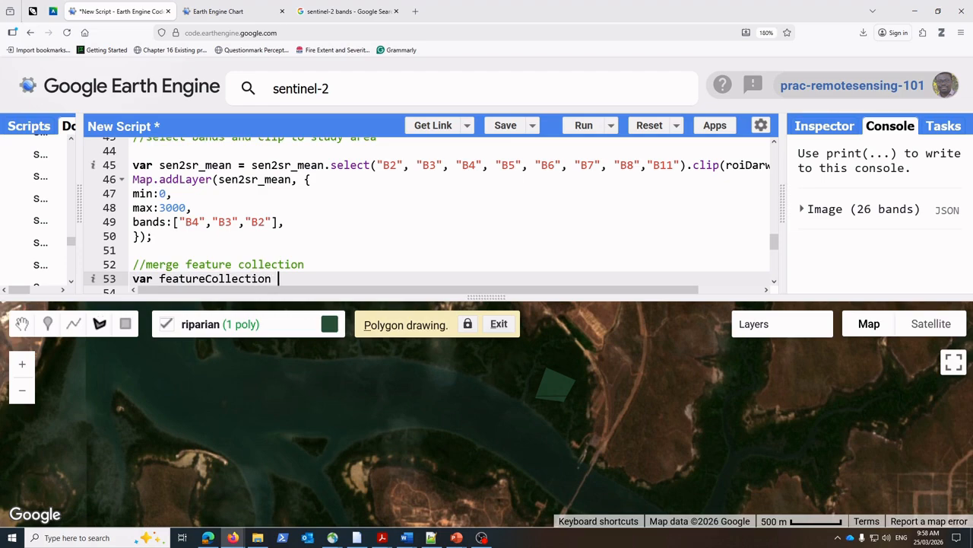
text(ureCollection = water.)
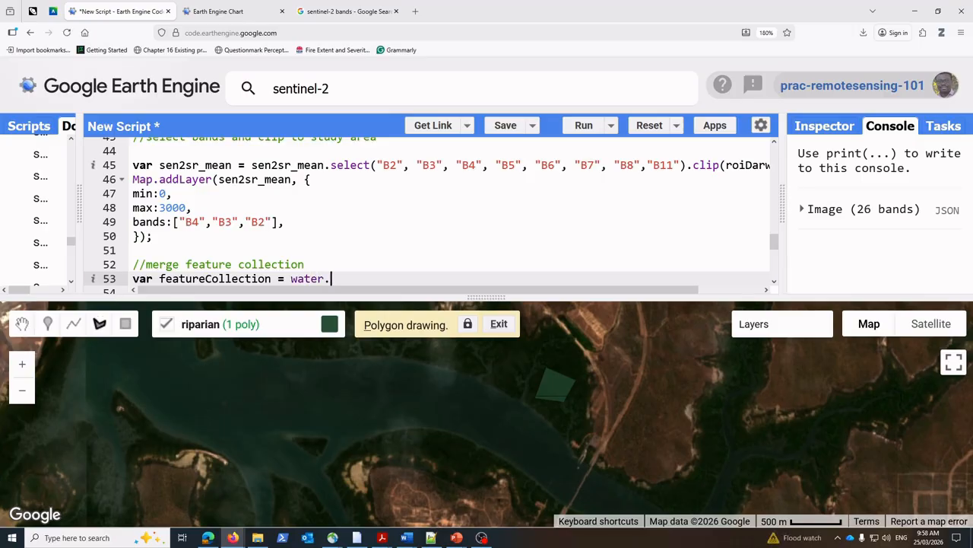
text(merge)
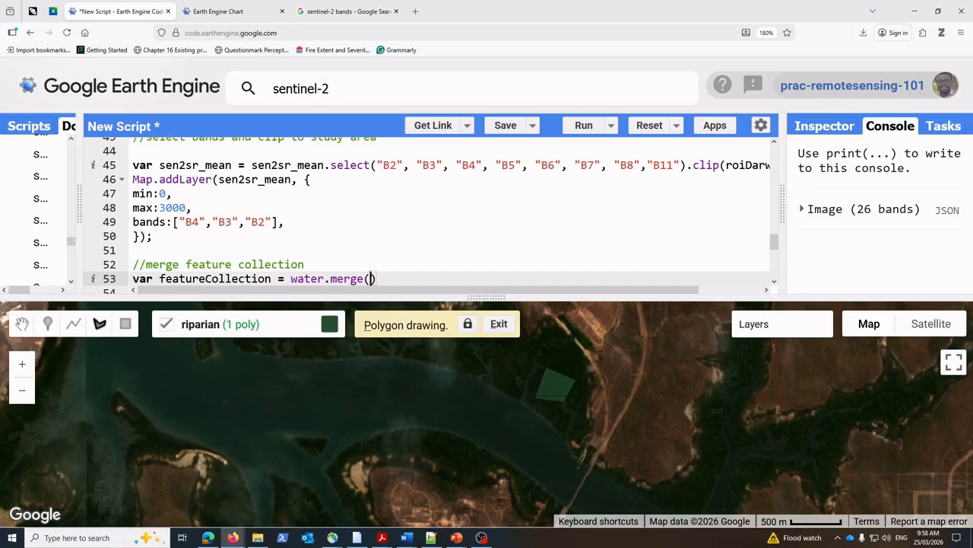
text((urban)
text(.merge(field).merge(forest);)
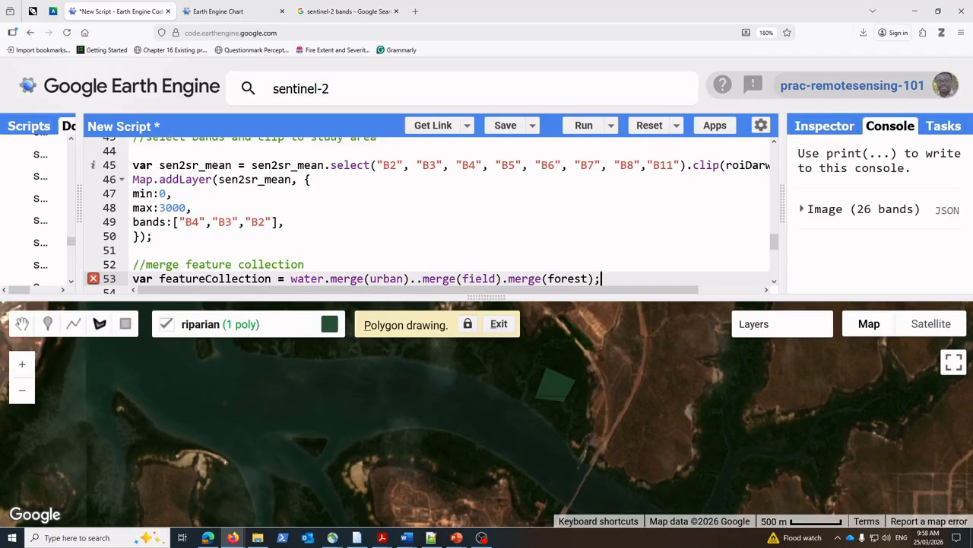
click(415, 279)
key(BackSpace)
Step: Rename the riparian geometry import as forest and set its label property value to forest
scroll(441, 270, down, 3)
scroll(438, 255, down, 2)
scroll(418, 251, up, 5)
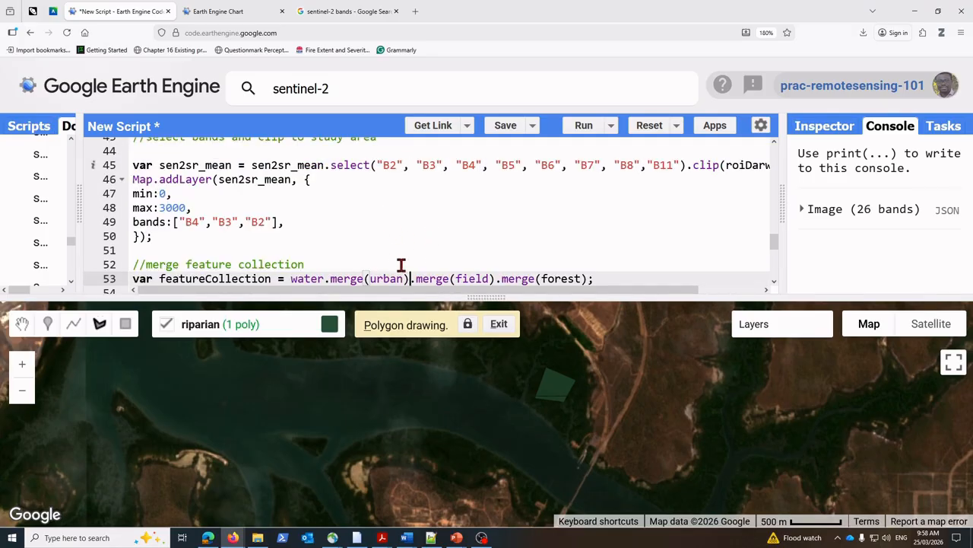
scroll(525, 262, down, 3)
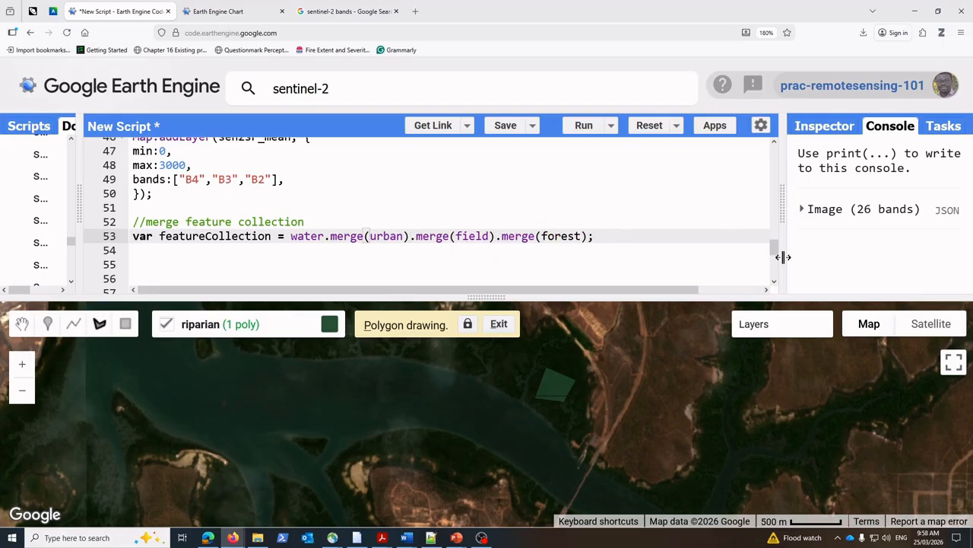
drag(778, 251, 786, 139)
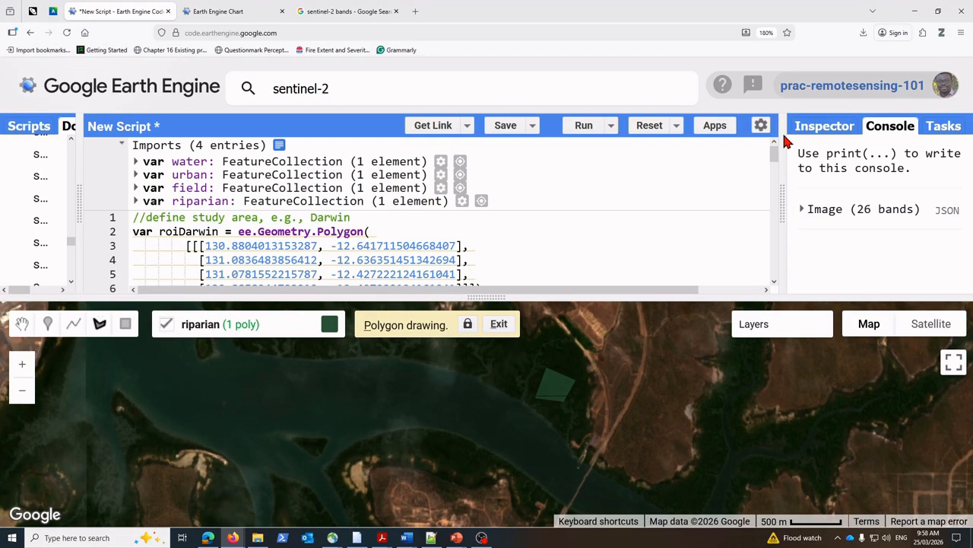
click(221, 201)
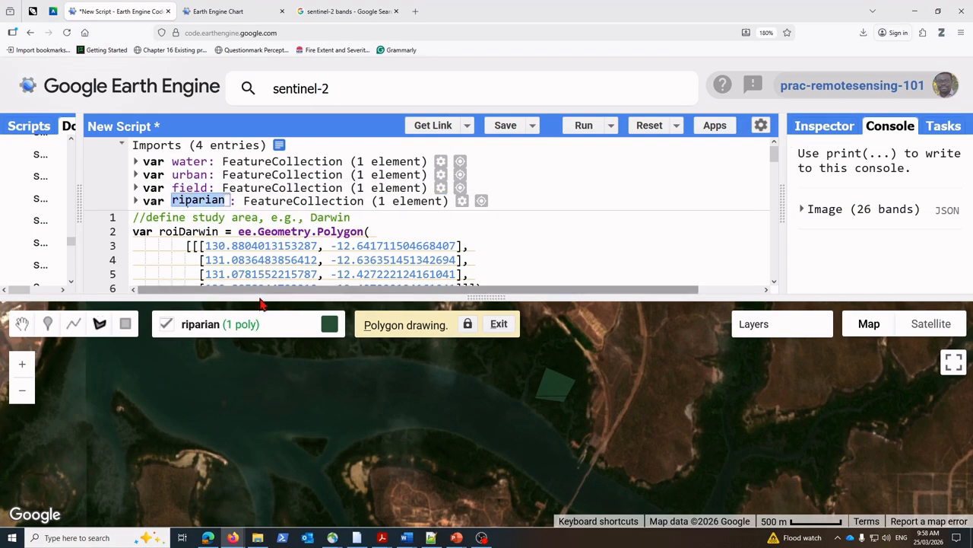
mouse_move(233, 431)
click(278, 415)
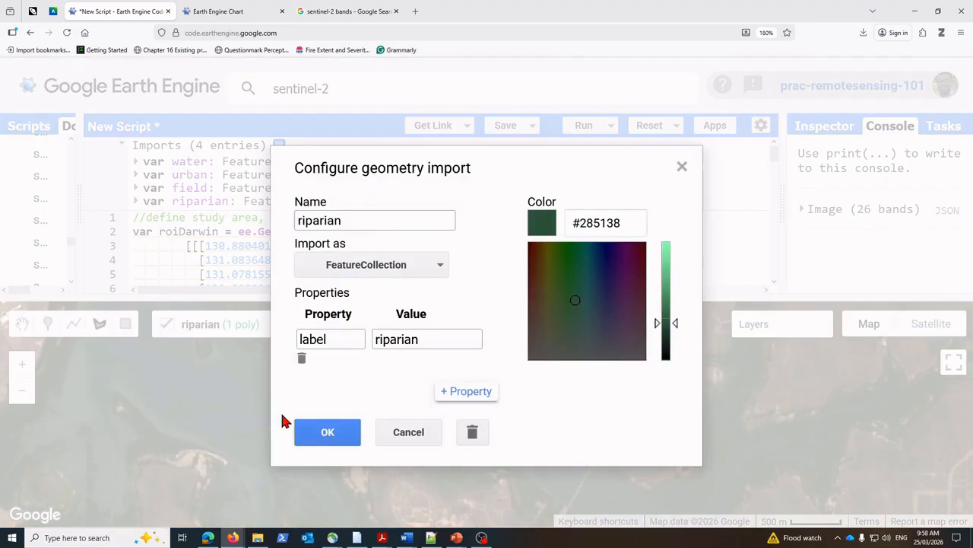
double_click(338, 221)
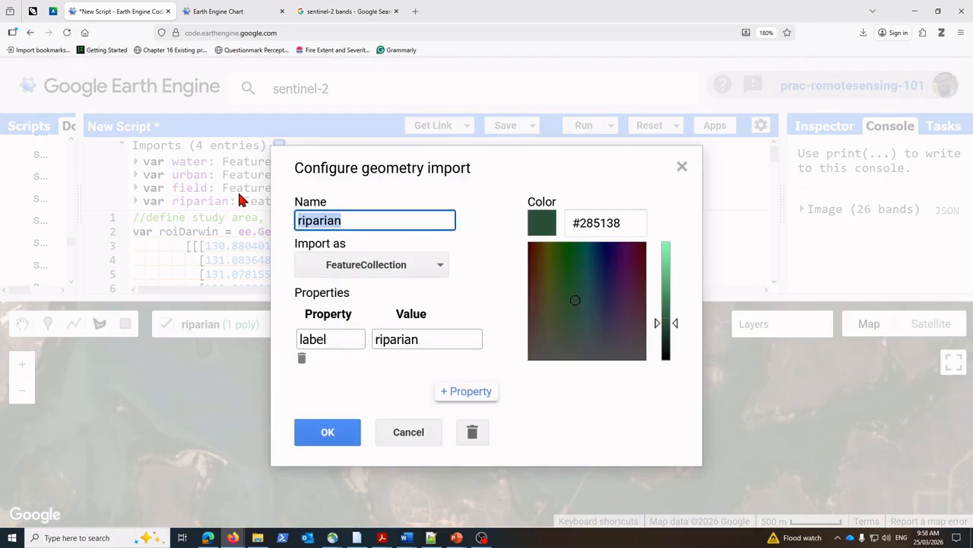
text(forest)
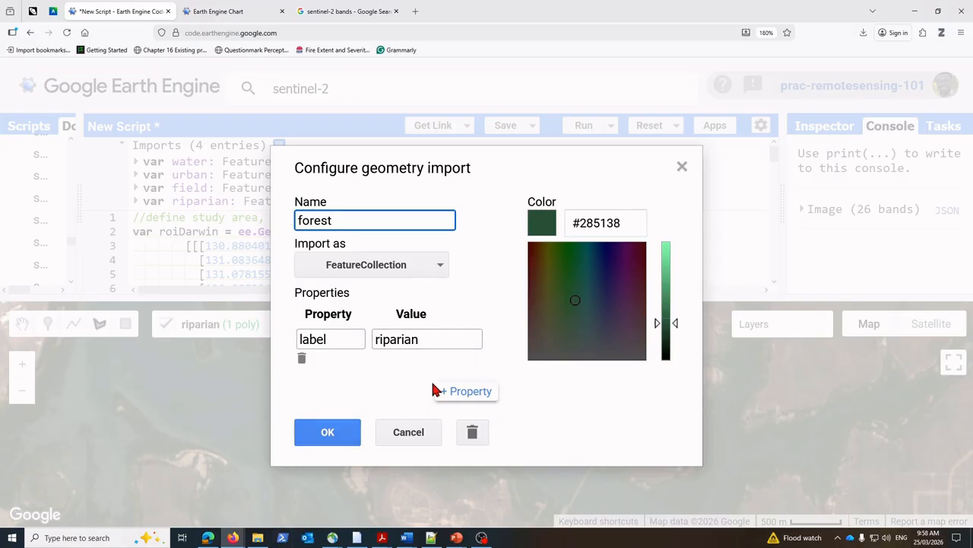
drag(428, 342, 355, 346)
text(forest)
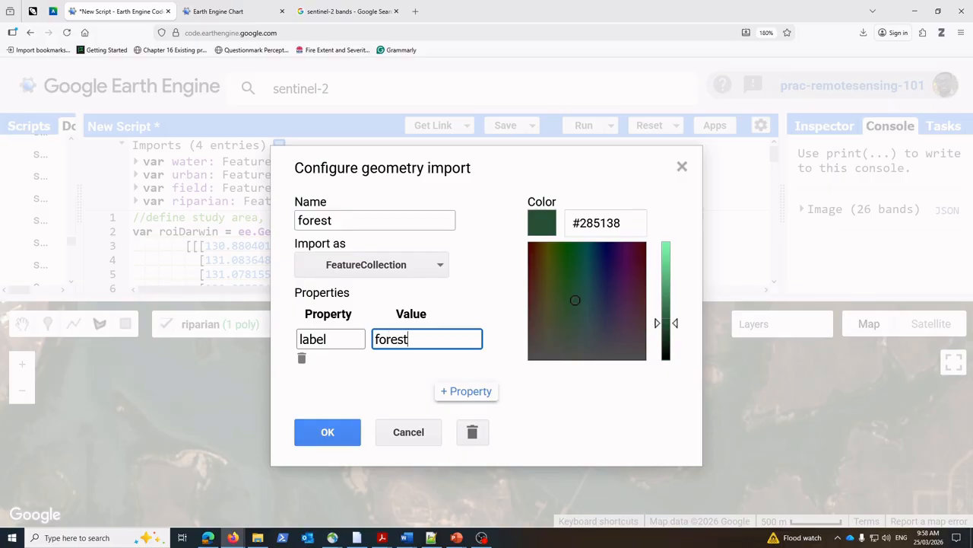
click(300, 433)
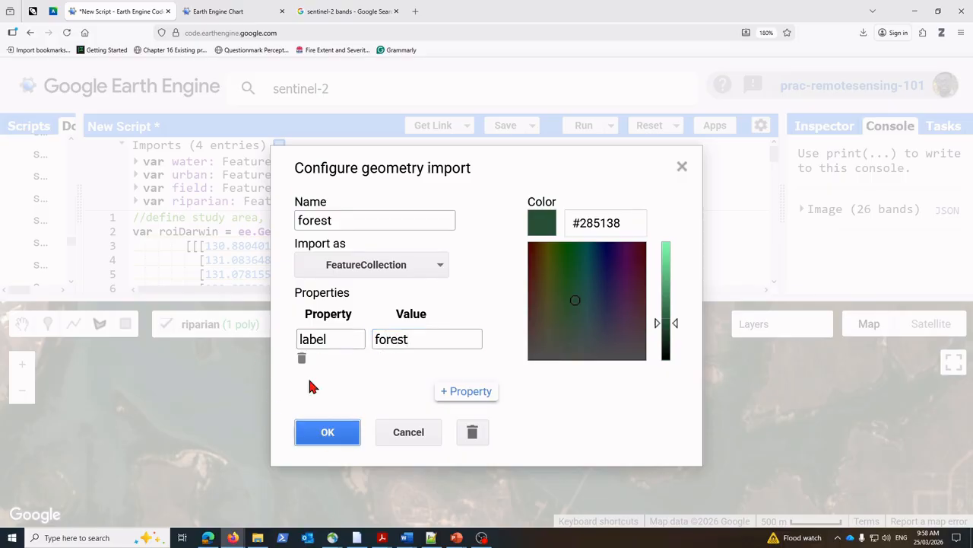
Step: Compare the class names in the example spectral response chart's legend with the four geometry imports
click(241, 12)
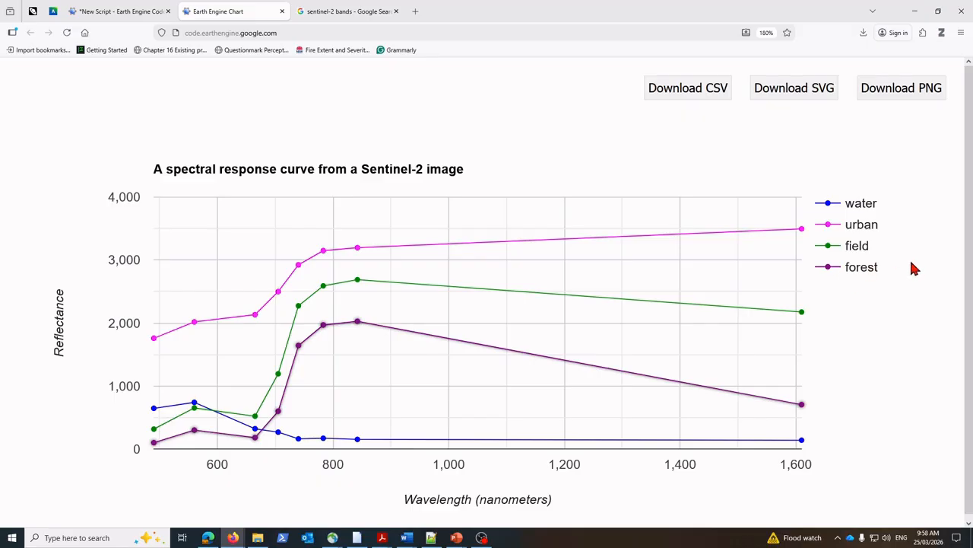
click(158, 13)
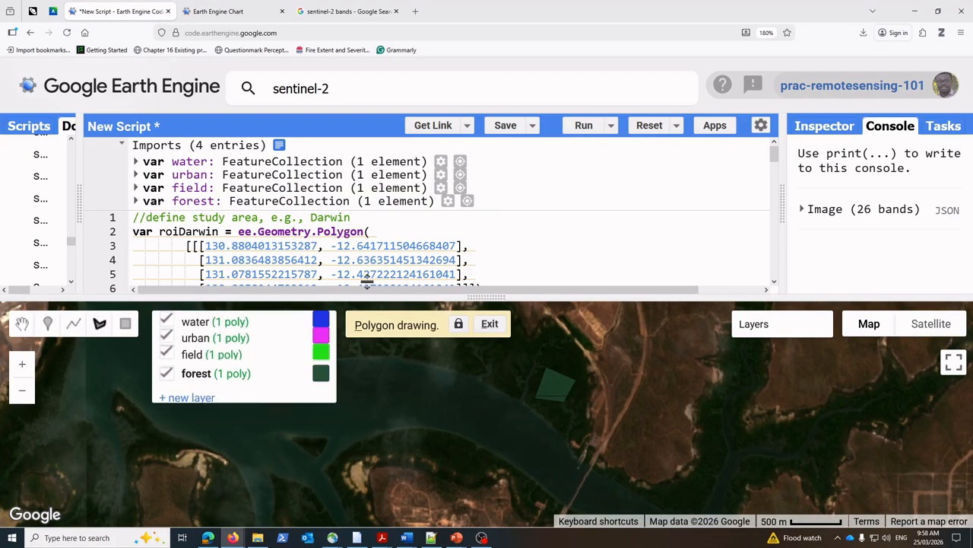
mouse_move(285, 367)
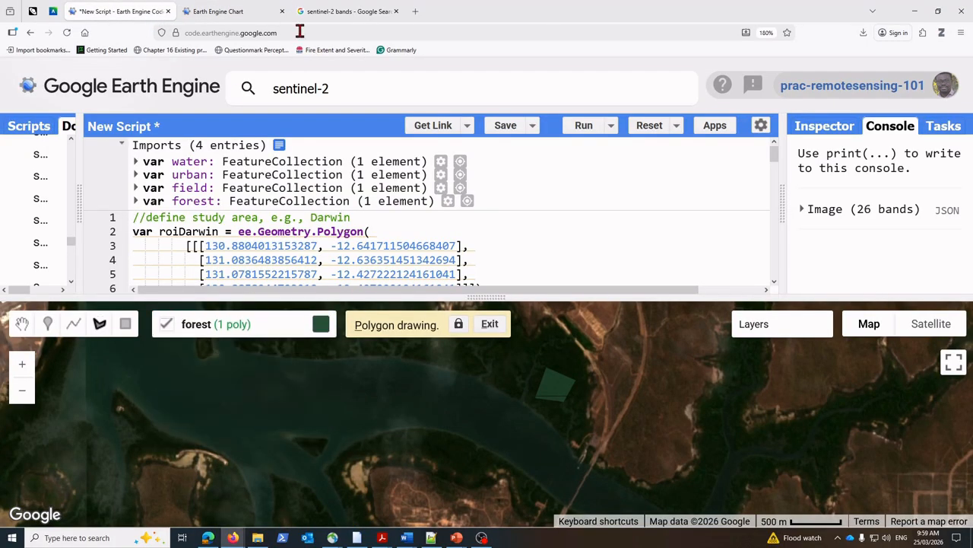
click(231, 13)
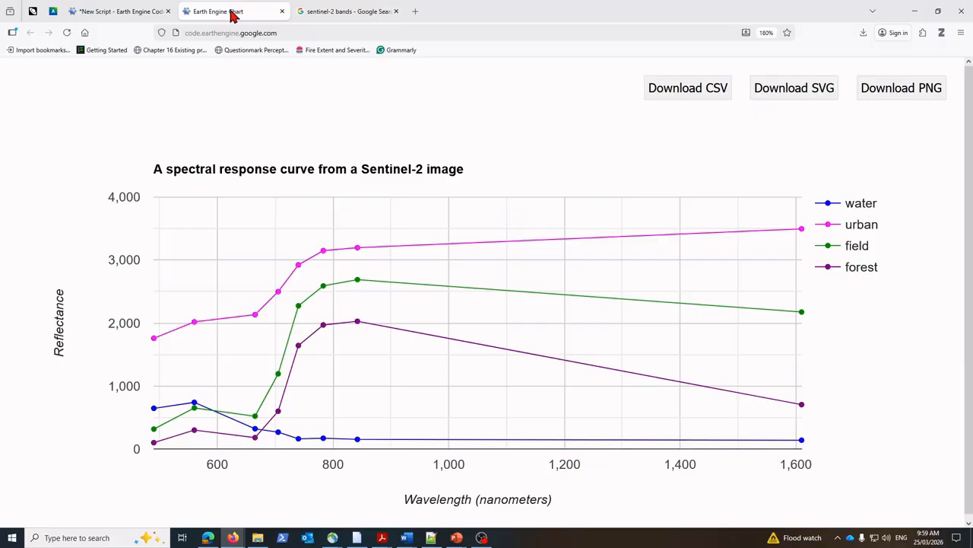
click(133, 12)
Step: Enlarge the code area and check the names in the merge statement against the geometry imports
drag(475, 350, 482, 382)
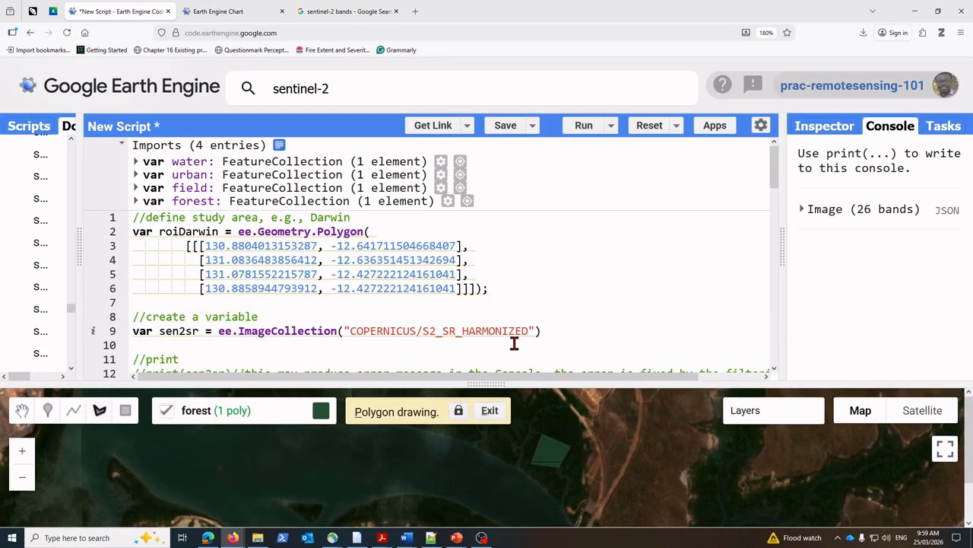
scroll(515, 343, down, 6)
scroll(506, 343, up, 5)
scroll(511, 346, down, 13)
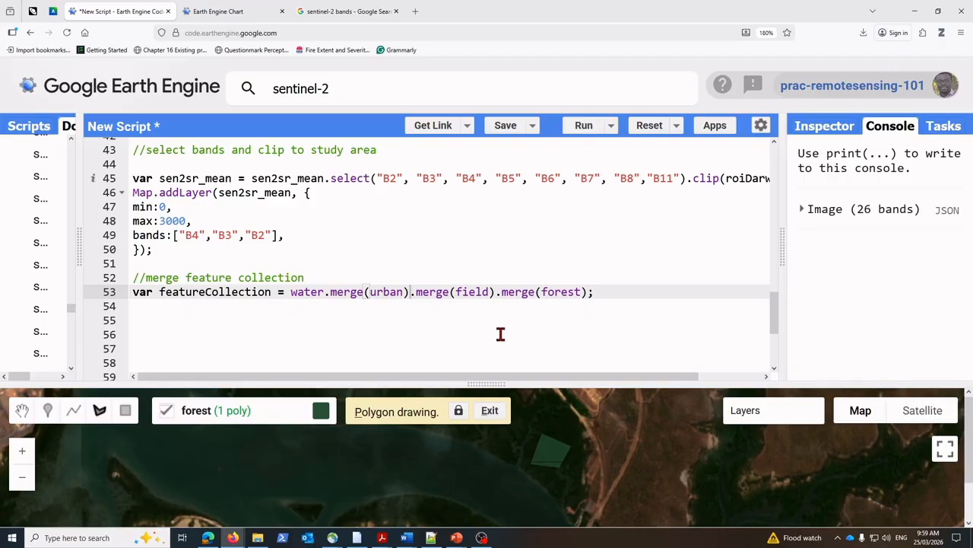
click(569, 292)
scroll(311, 299, up, 14)
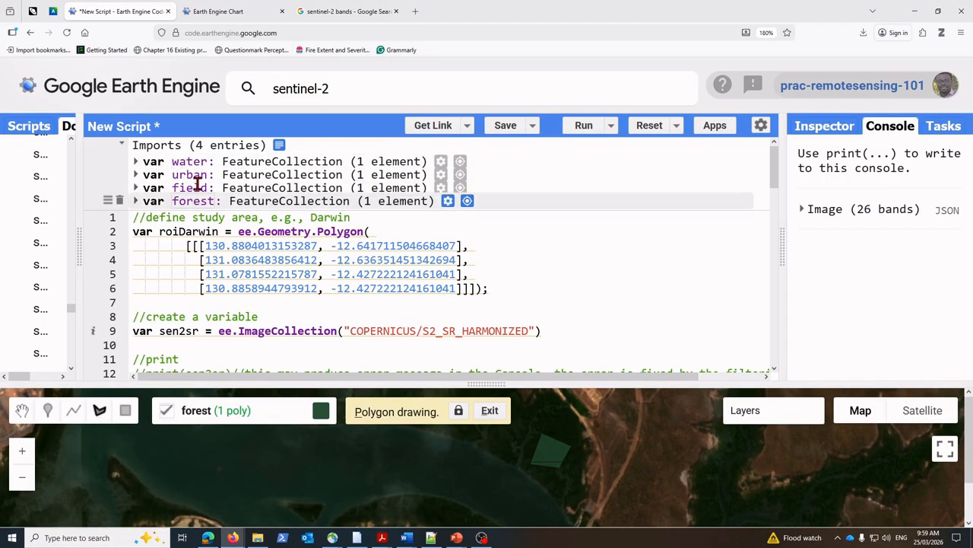
scroll(349, 317, down, 7)
scroll(318, 303, down, 10)
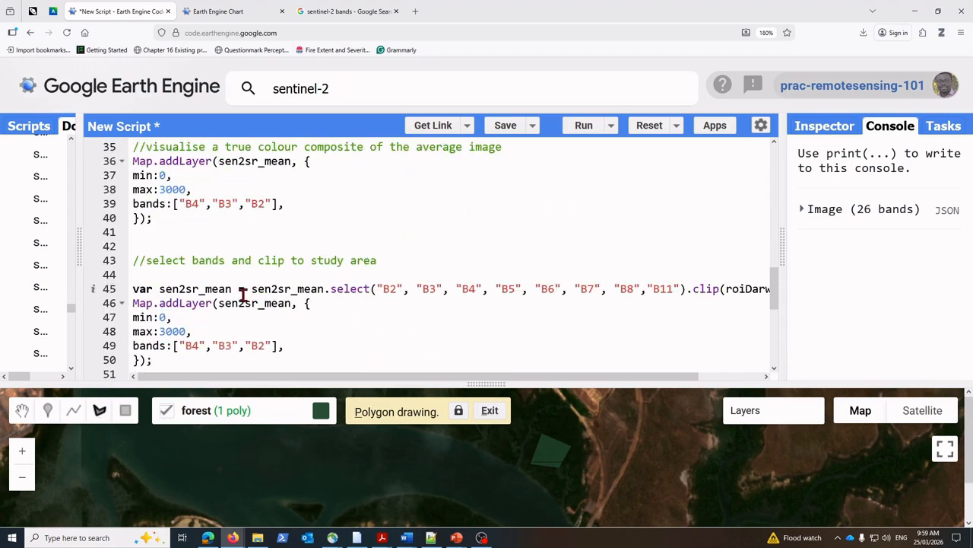